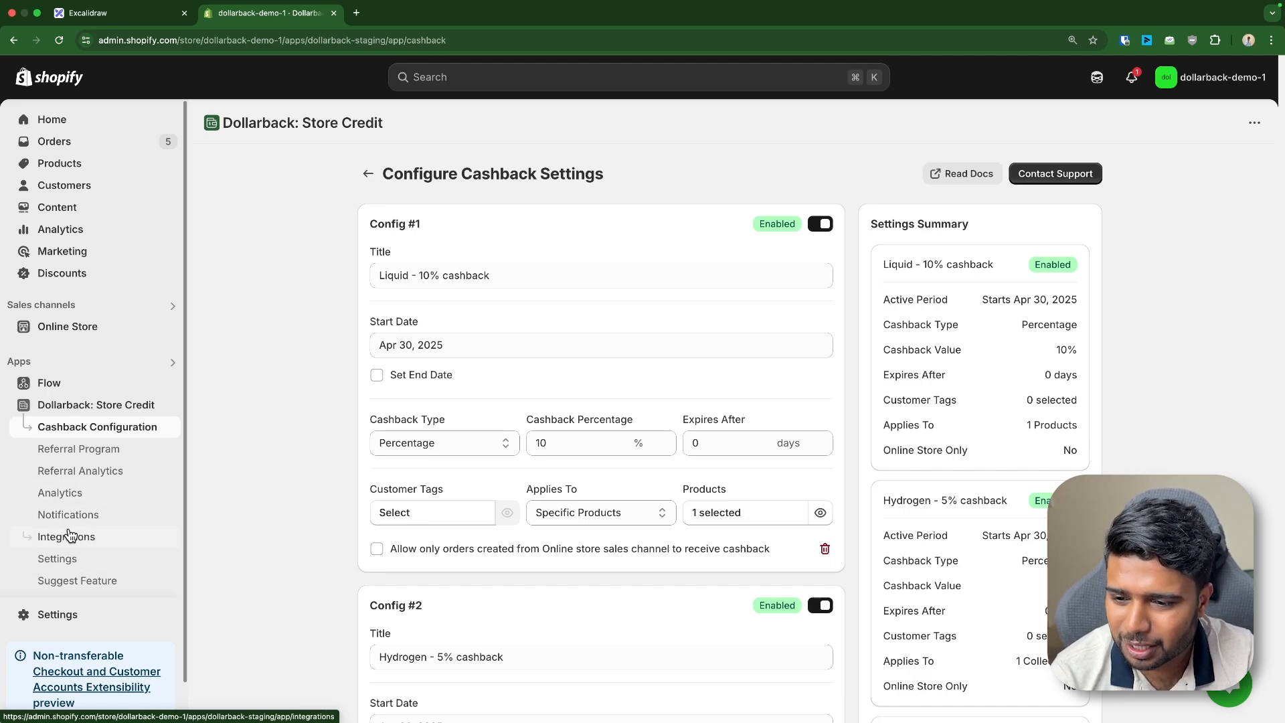
Enable the Shopify Flow Integration on Dollarback's Integrations page
click(72, 533)
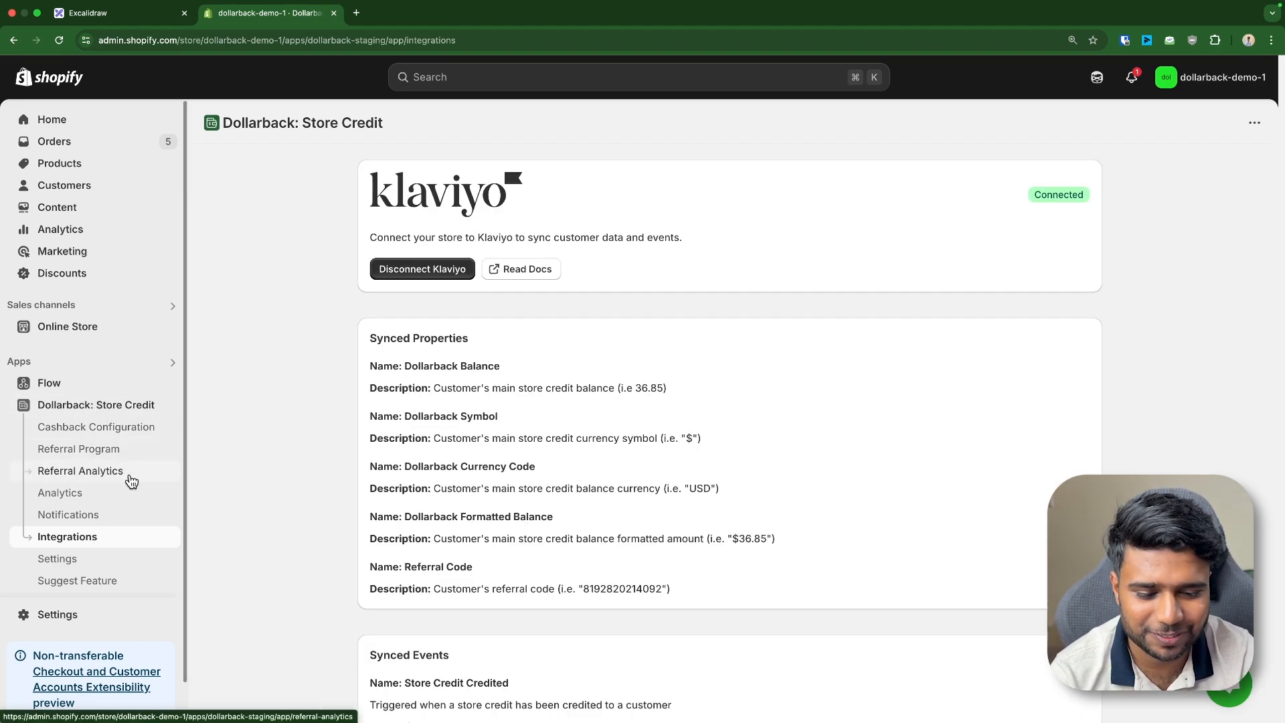
scroll(154, 489, down, 2)
scroll(496, 388, down, 10)
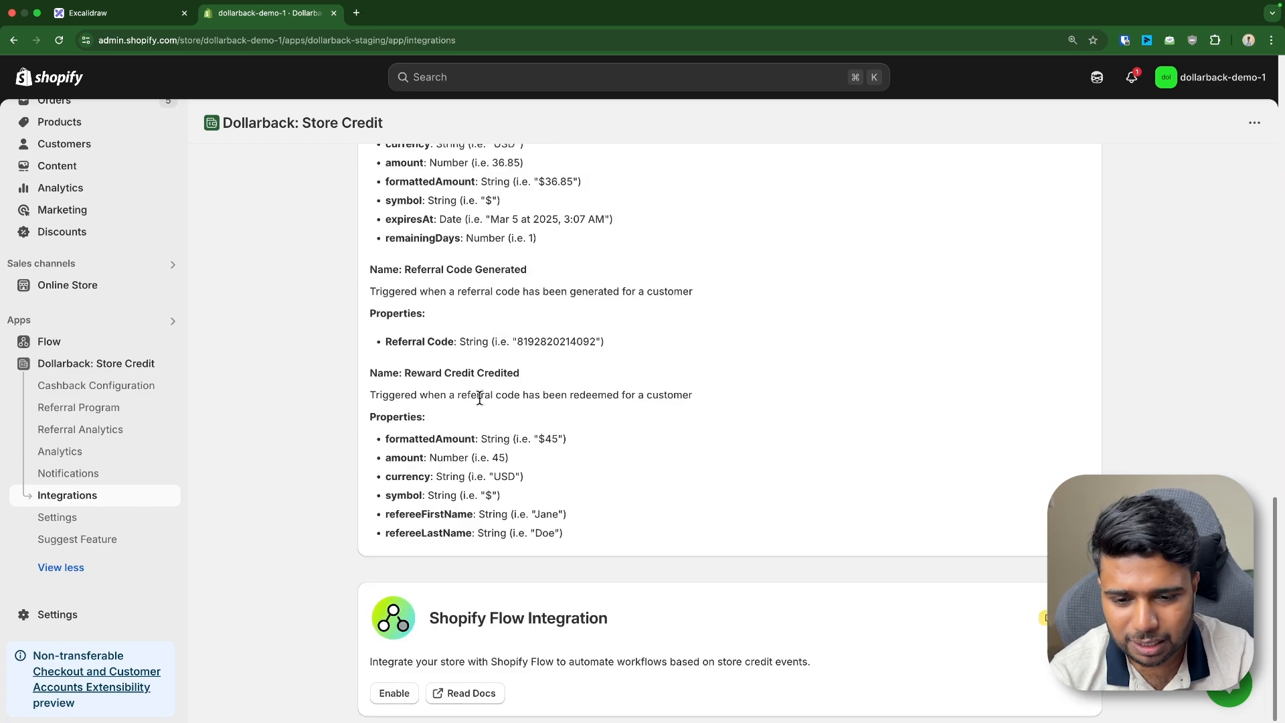
drag(440, 622, 677, 619)
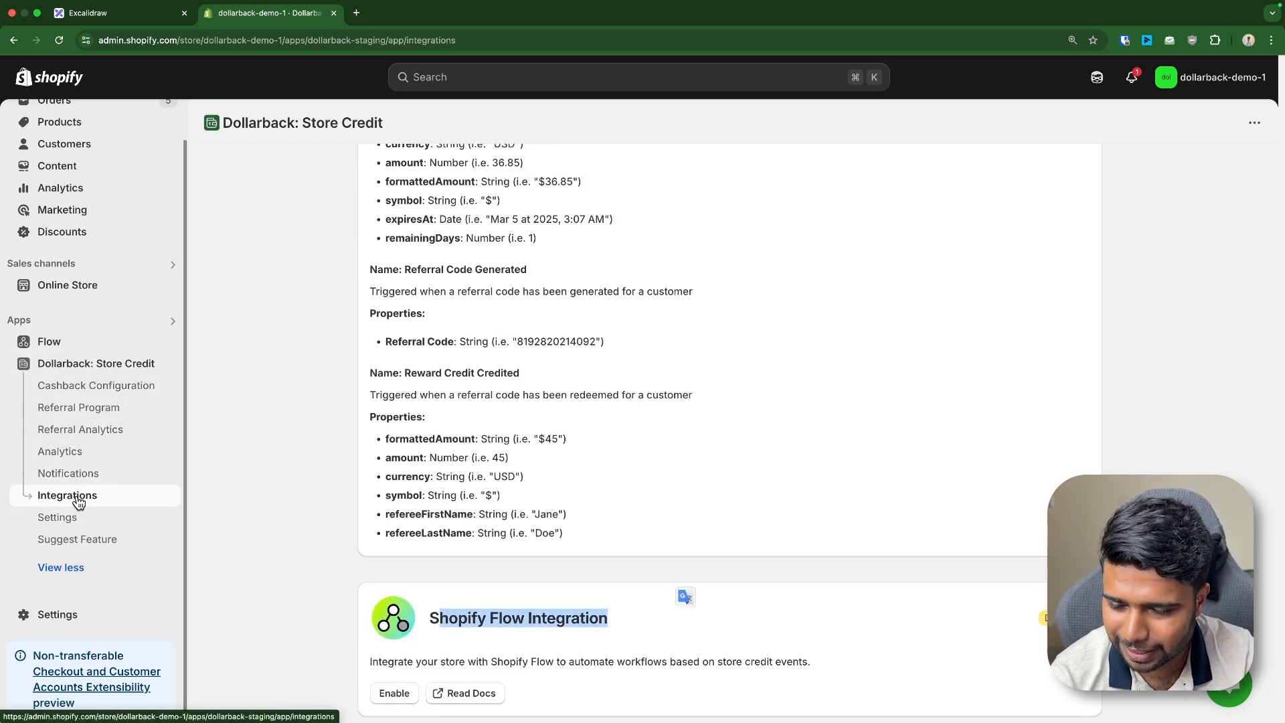
click(402, 694)
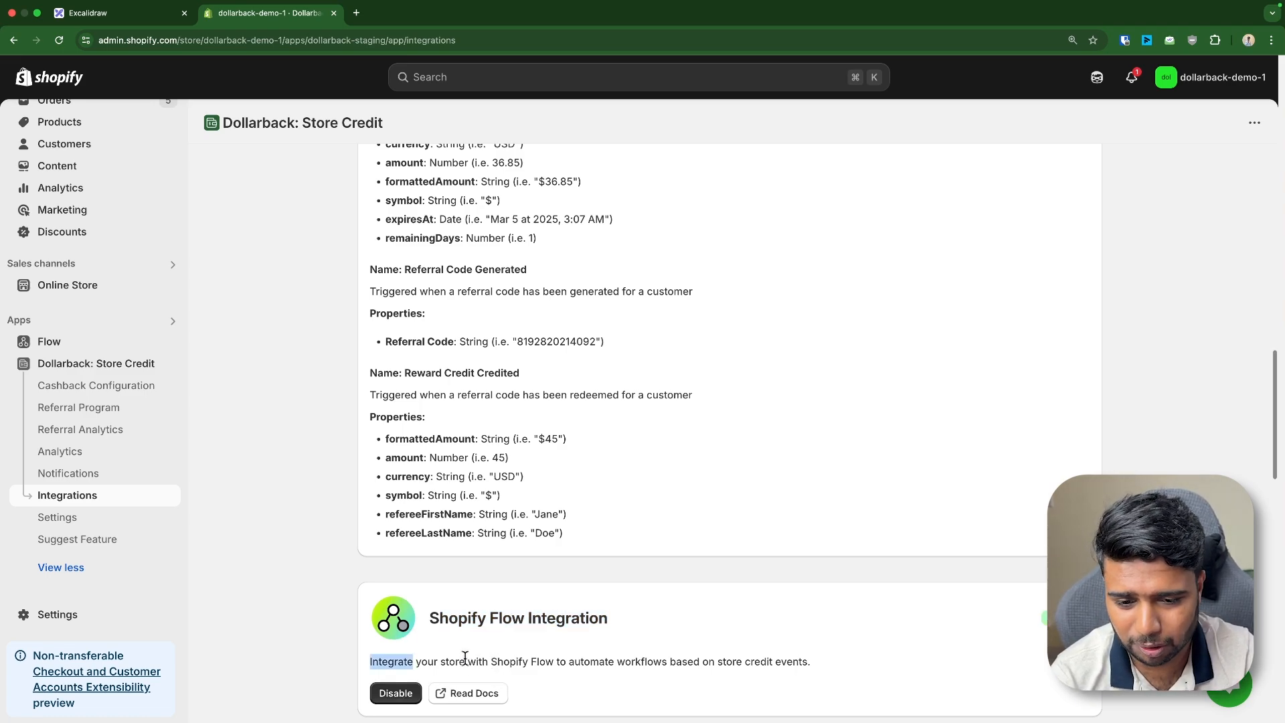
triple_click(463, 661)
click(514, 77)
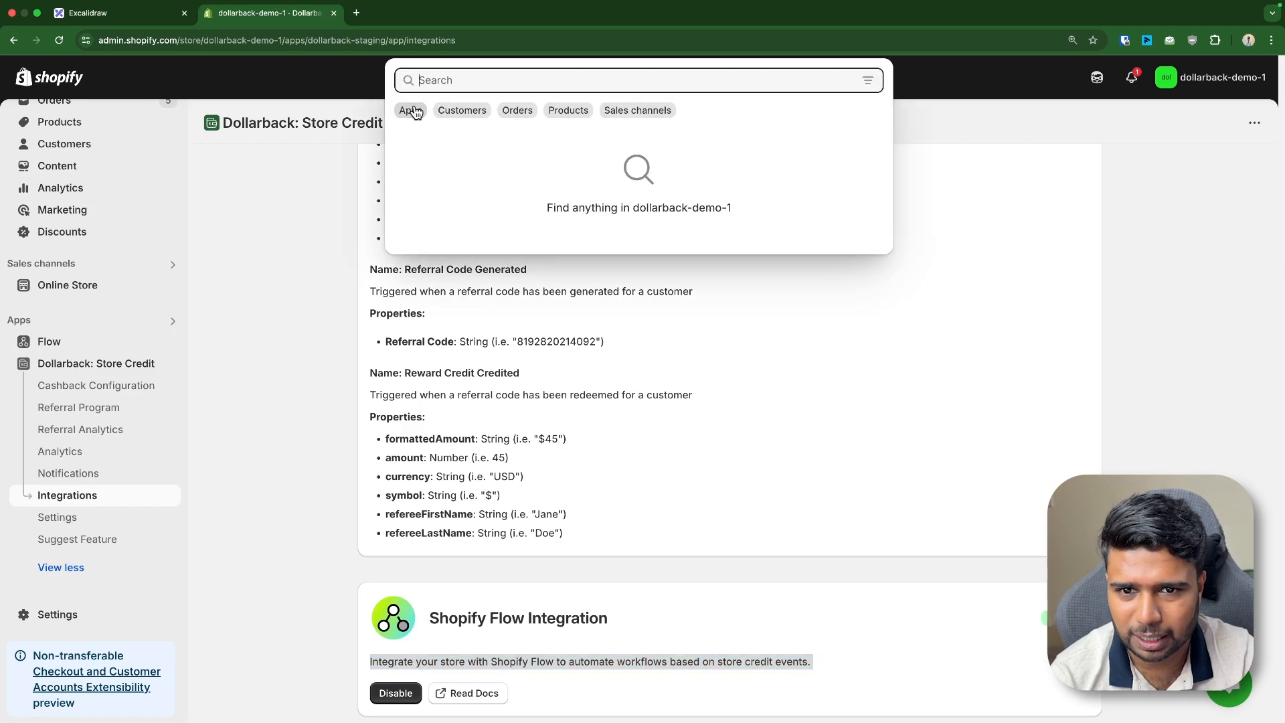
Open Flow, create a new workflow and pick Dollarback's Store Credit Redeemed trigger
click(411, 109)
click(432, 200)
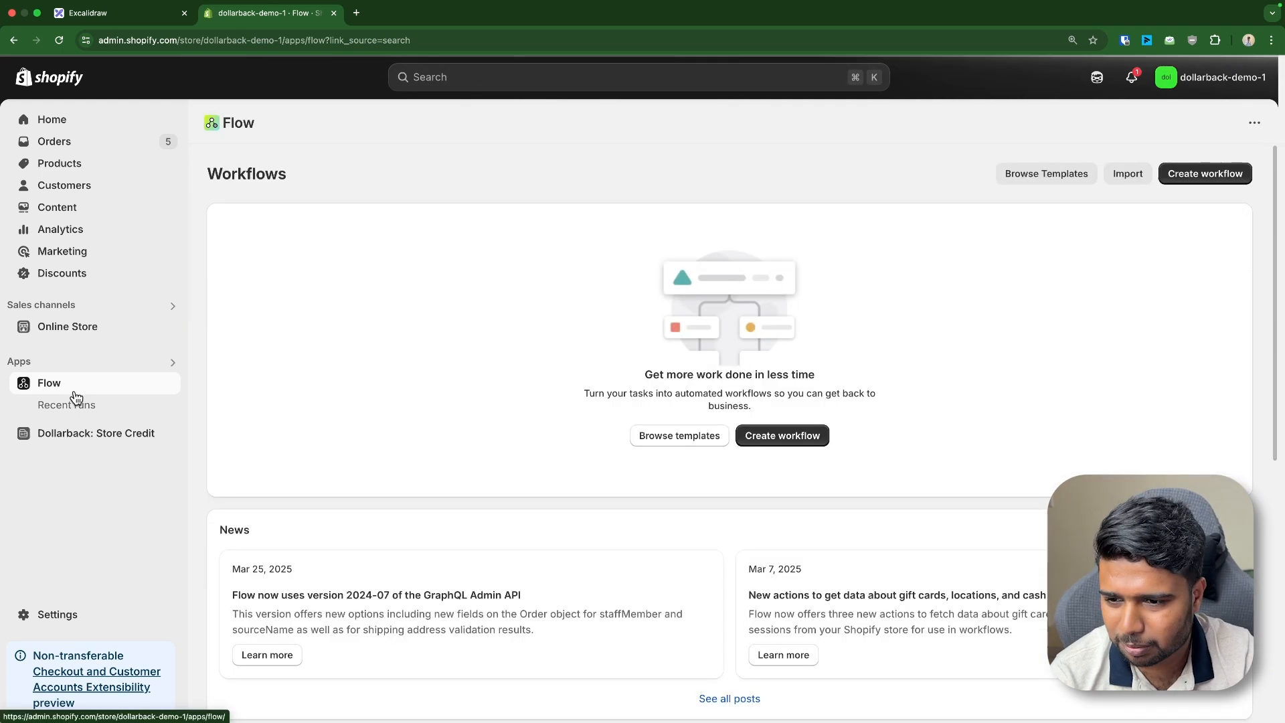
click(767, 436)
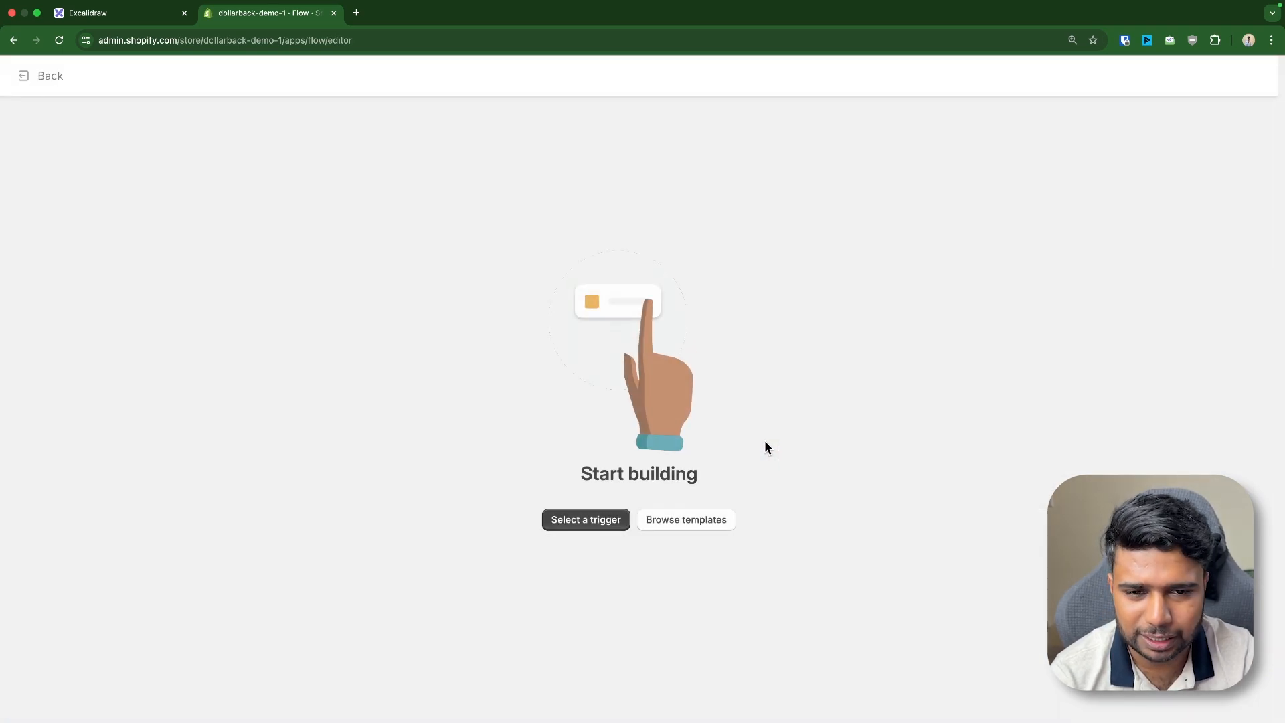
click(616, 520)
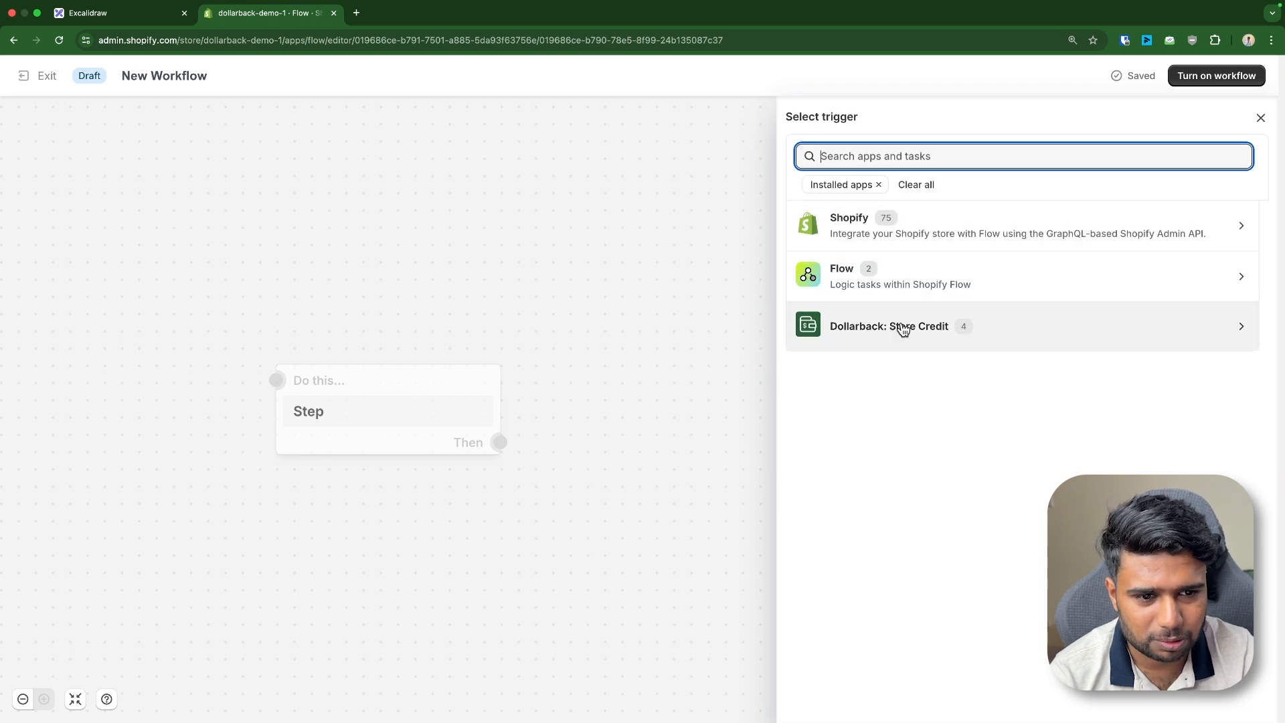
click(903, 330)
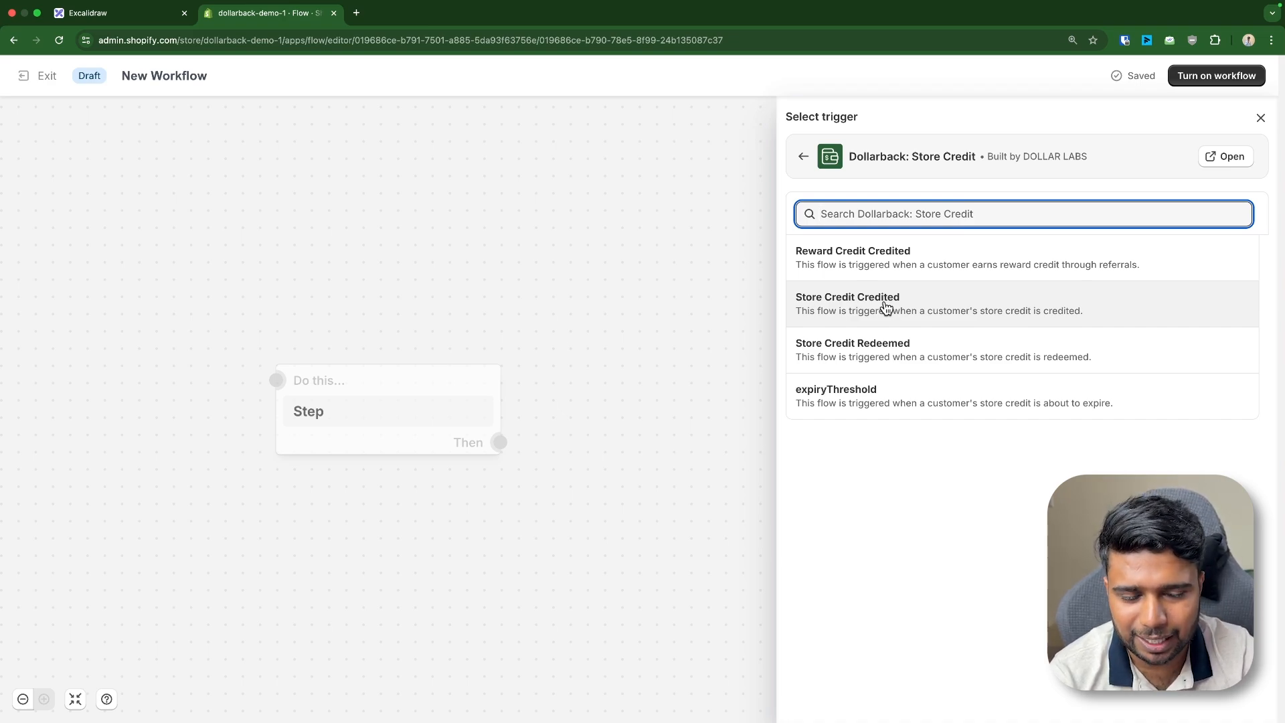
drag(798, 346, 924, 356)
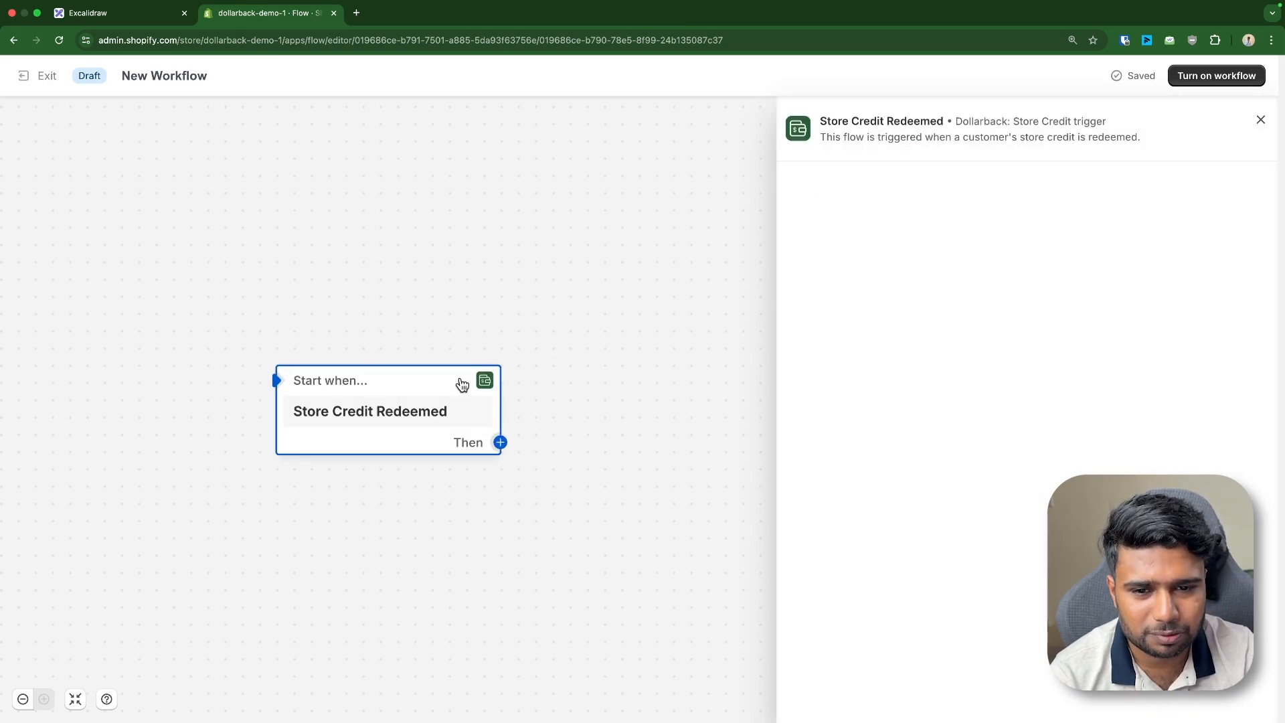
Change the workflow trigger to Dollarback: Store Credit Credited
mouse_move(350, 422)
click(307, 489)
click(893, 337)
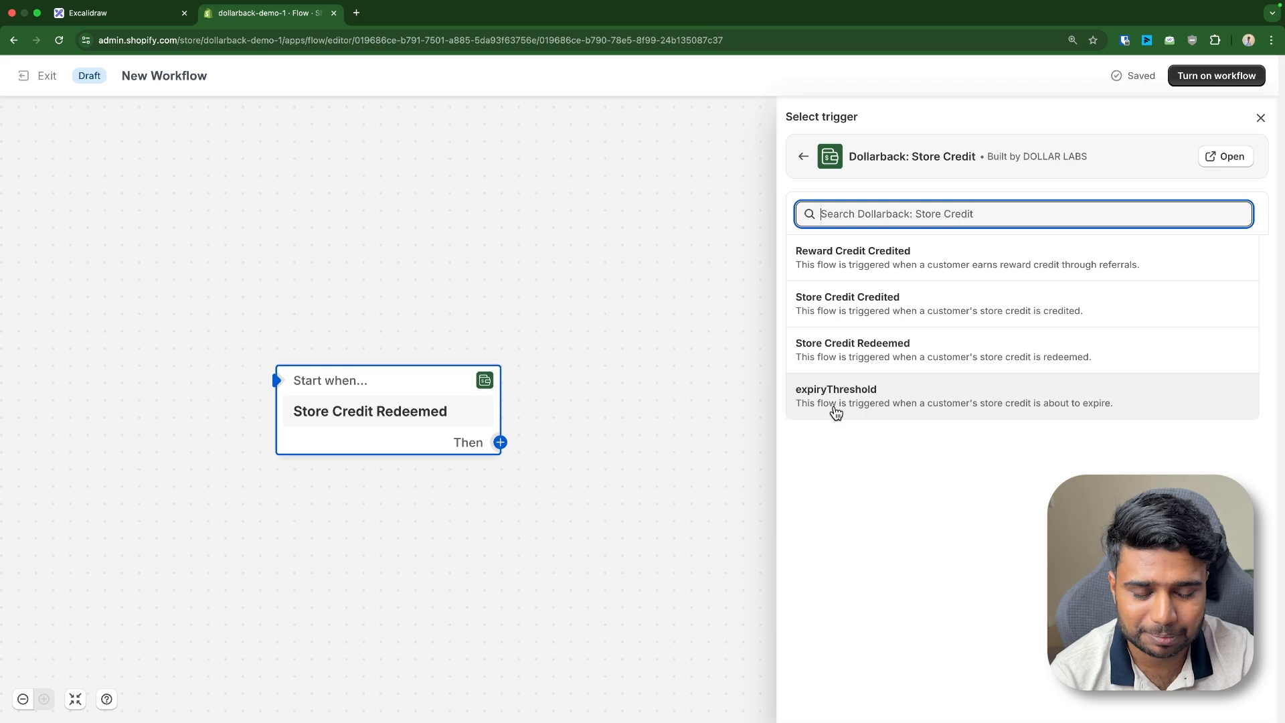
click(867, 305)
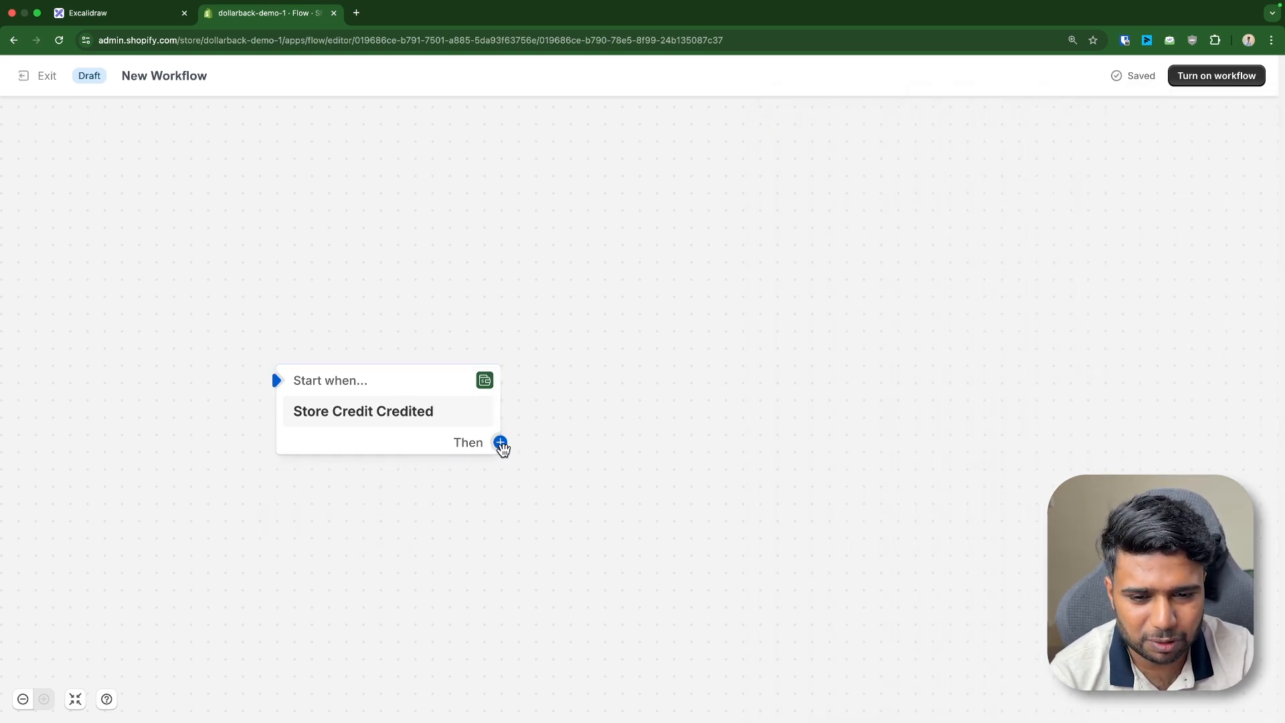
Add Flow's Send internal email action after the Store Credit Credited trigger
click(501, 444)
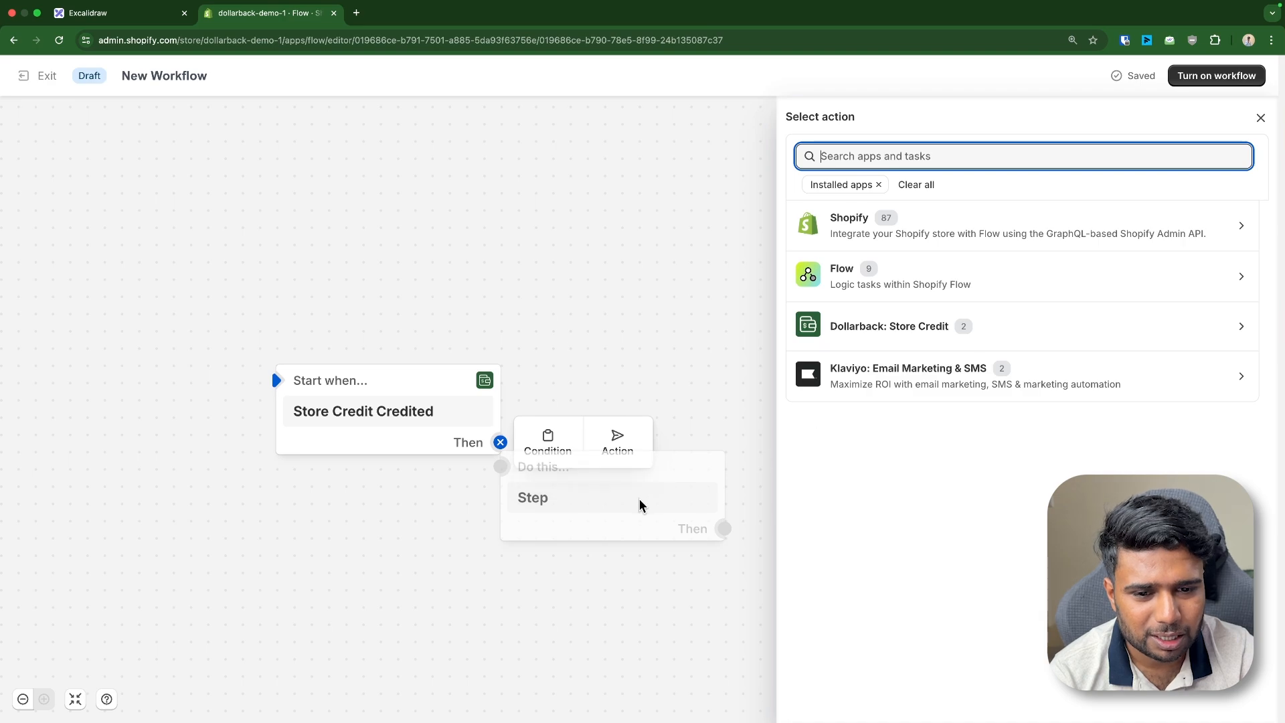
click(500, 443)
click(501, 443)
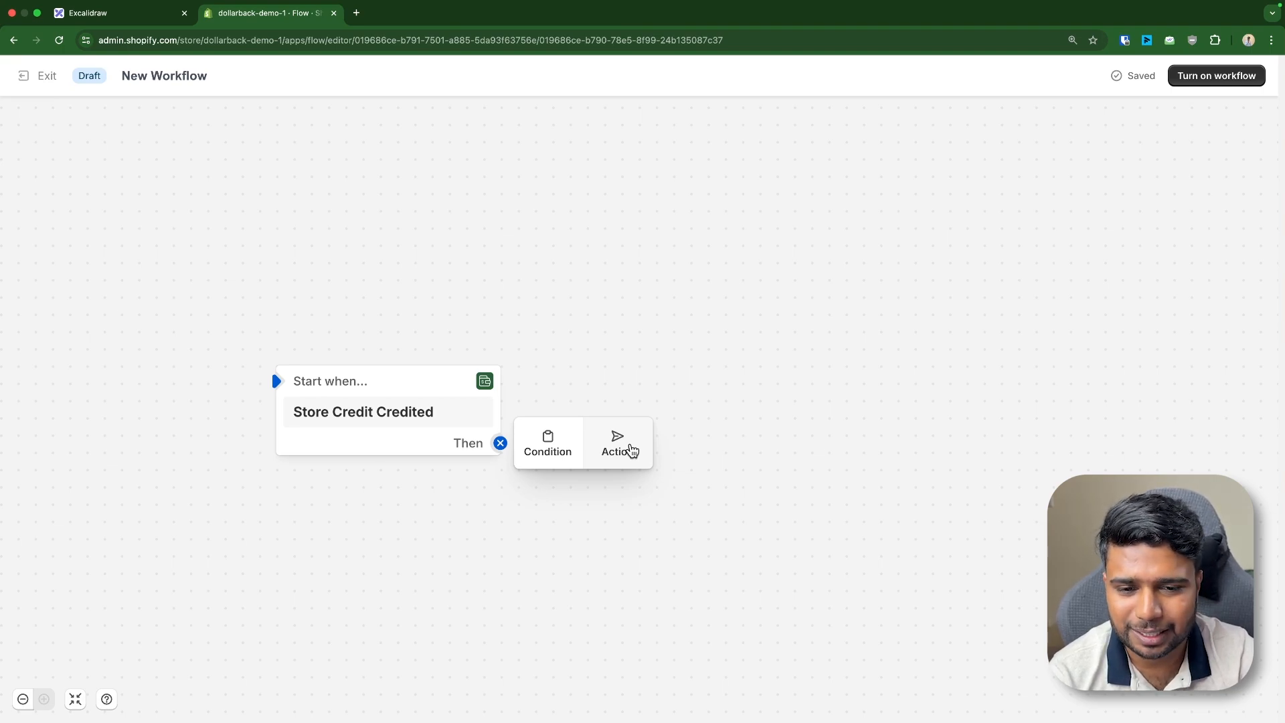
click(630, 449)
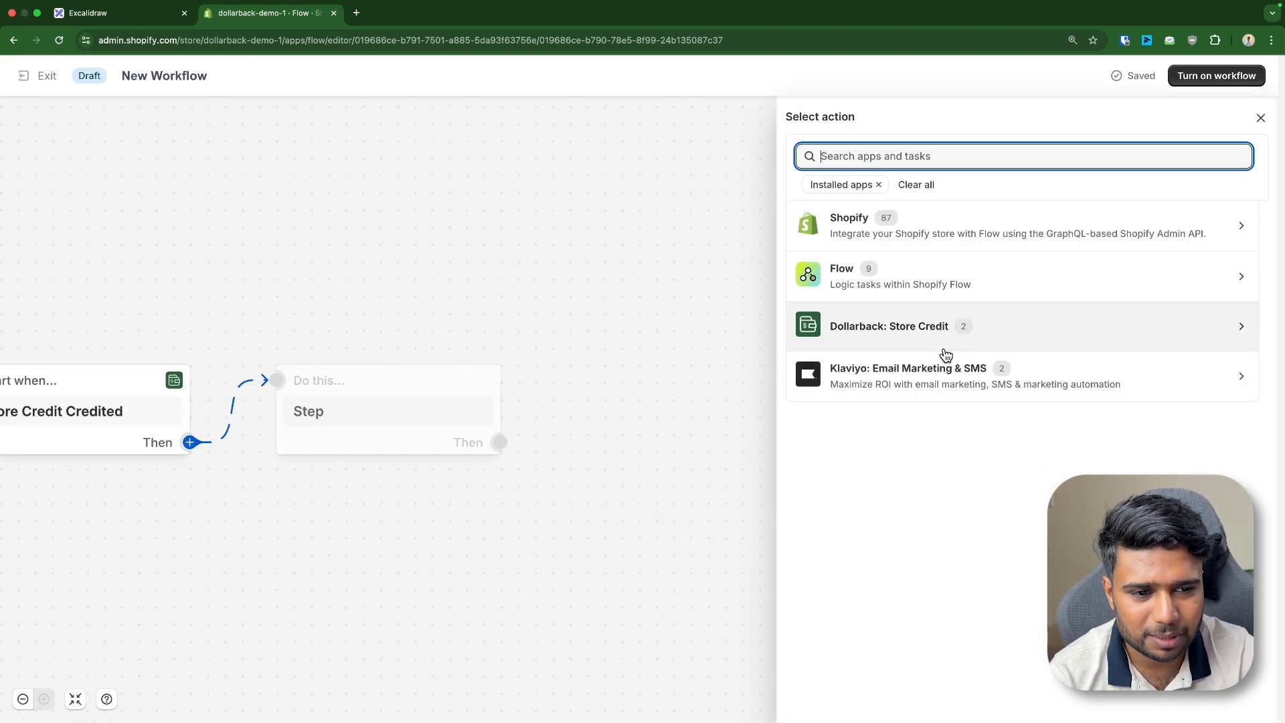
click(842, 374)
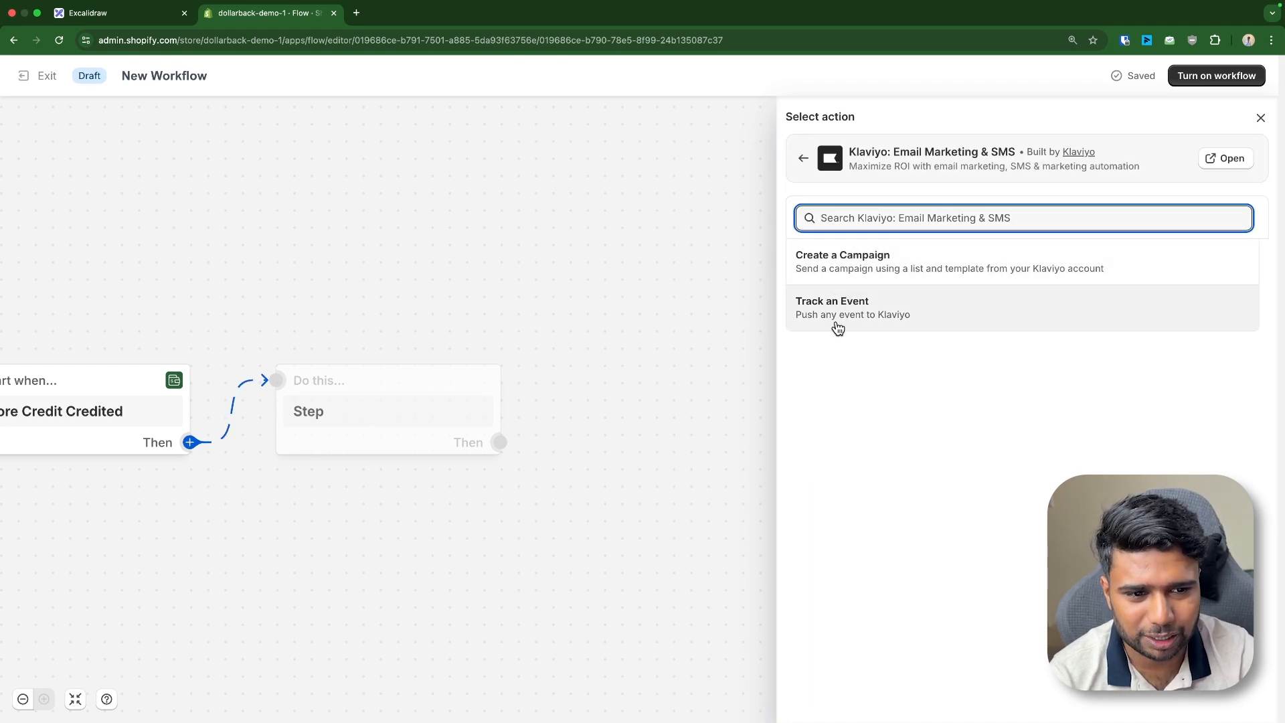
click(803, 160)
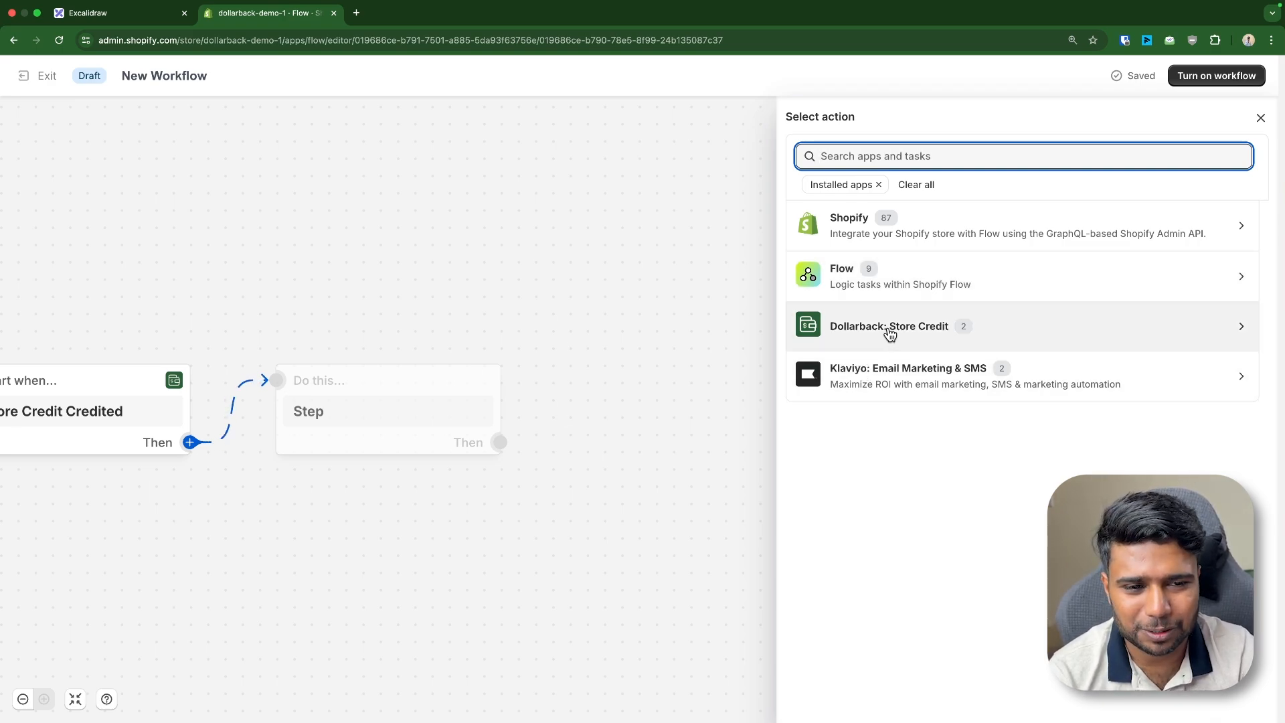
click(891, 276)
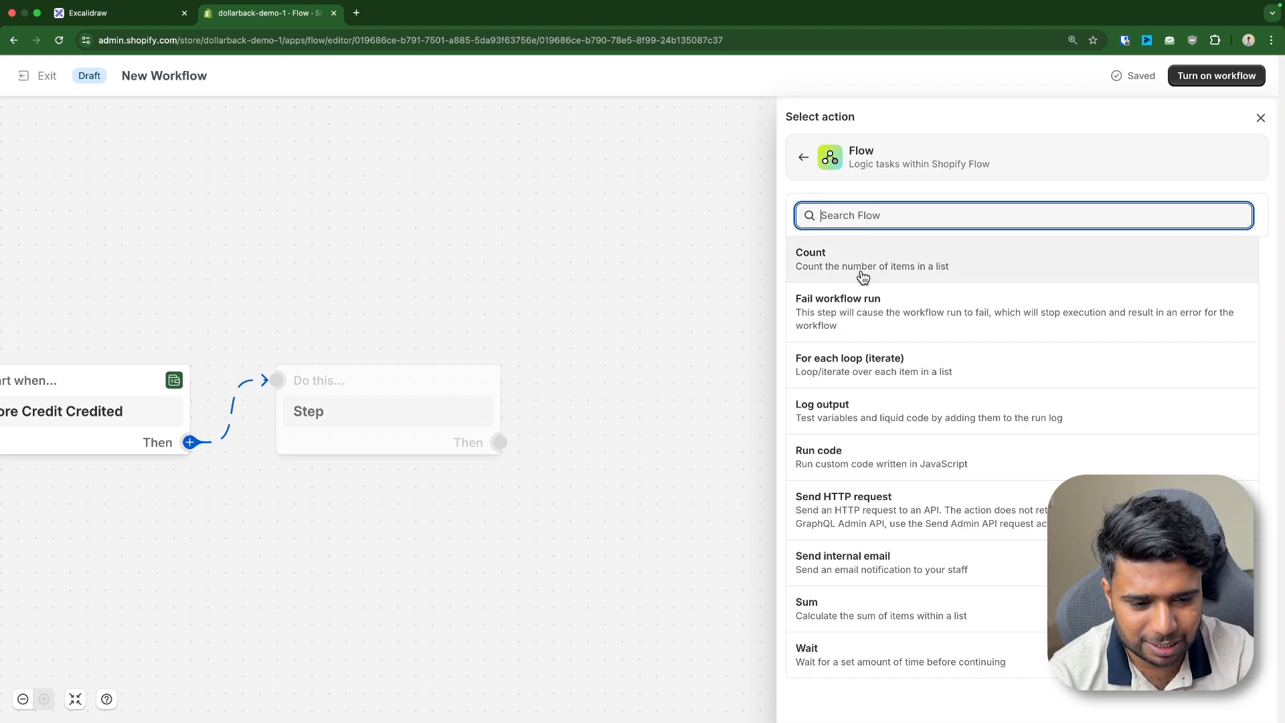
text(send)
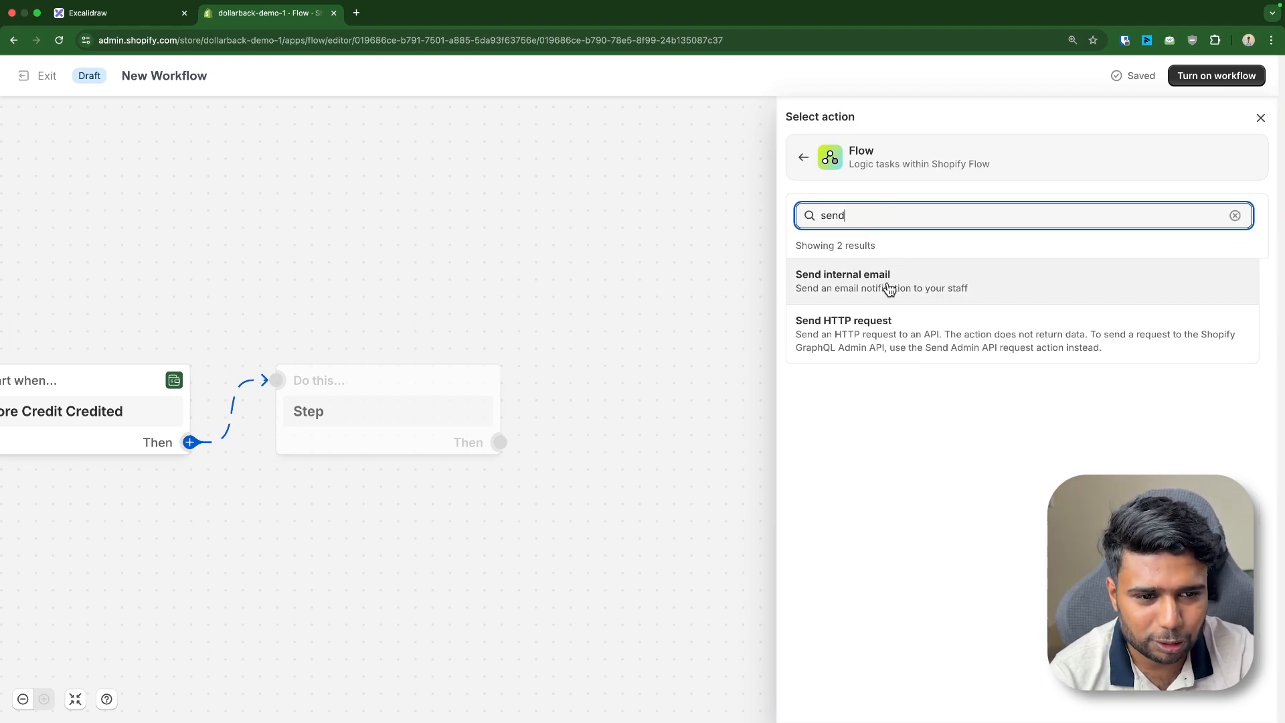
click(889, 288)
drag(324, 439, 330, 512)
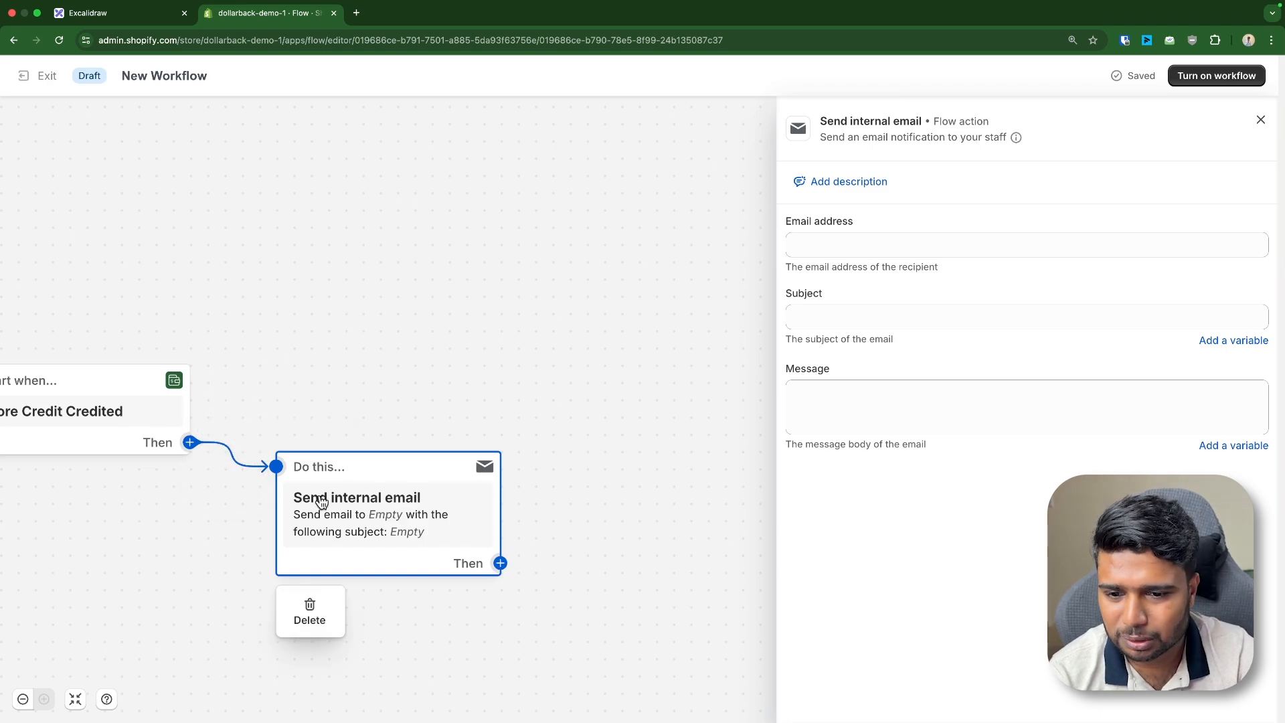
Address the email to the staff recipient and set subject 'Testing Shopify flow Credited'
drag(324, 385, 470, 375)
mouse_move(170, 421)
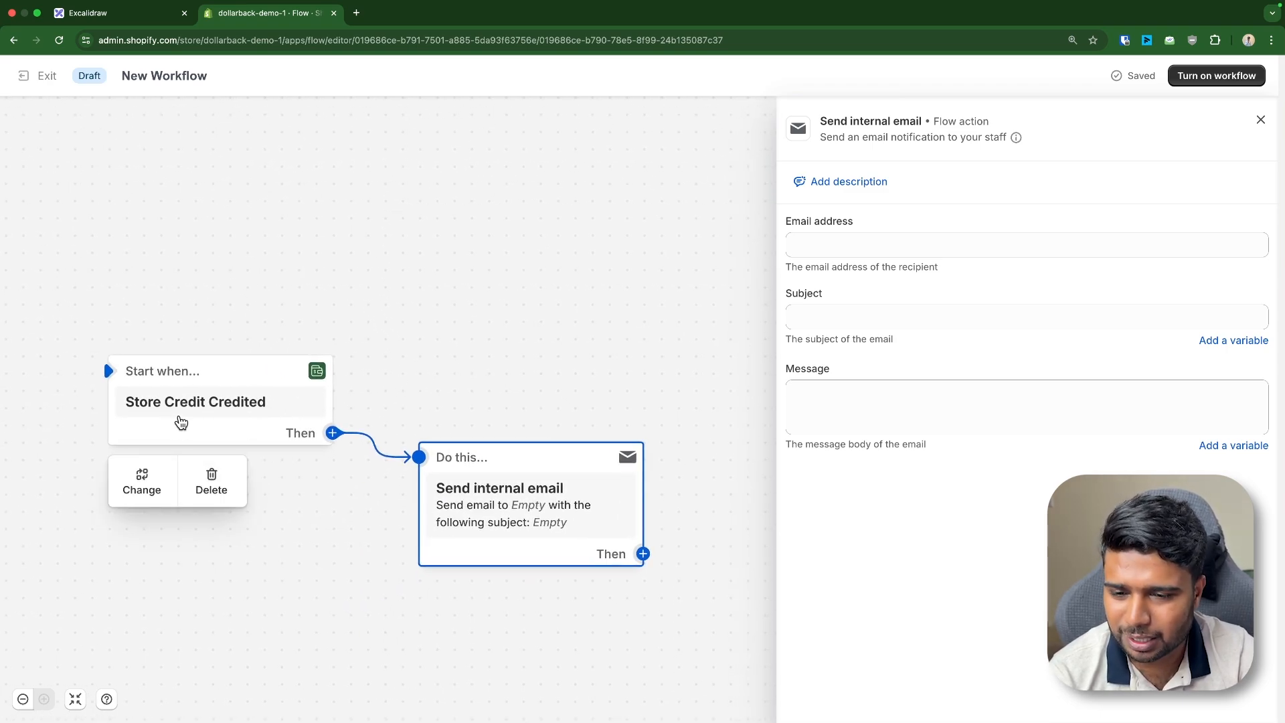
click(863, 249)
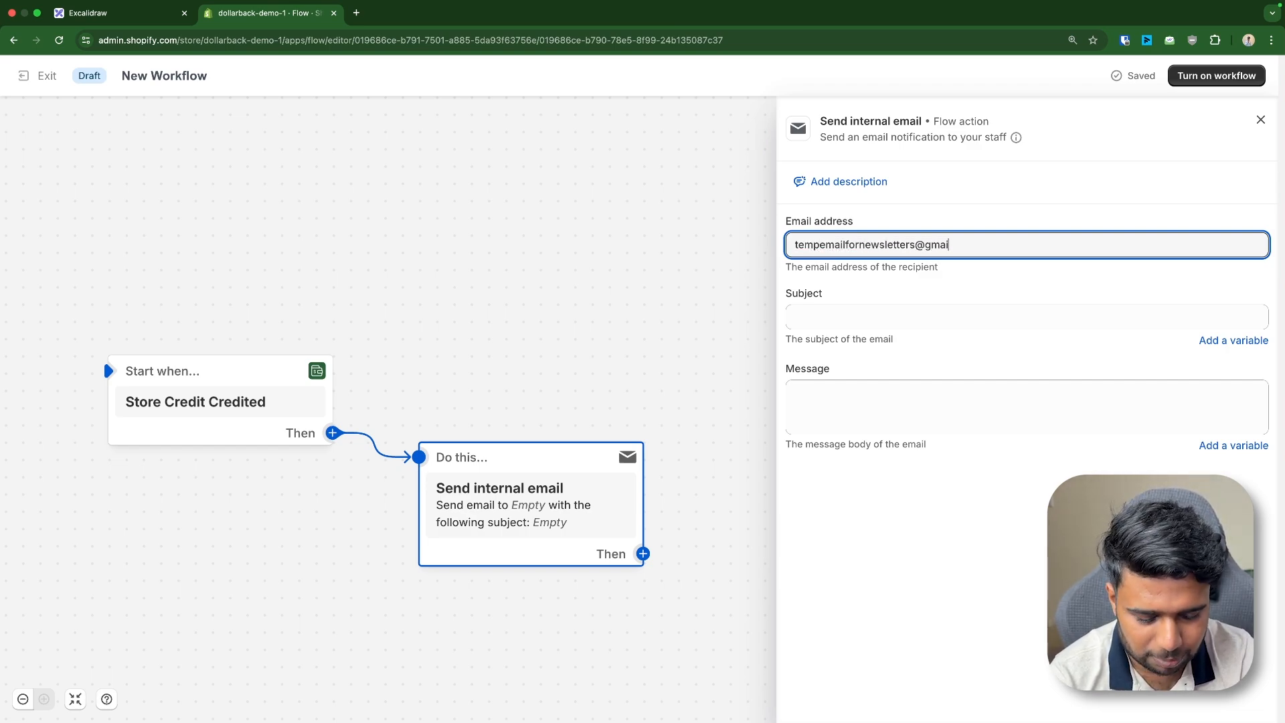
click(916, 311)
text(testin)
key(alt+BackSpace)
text(Testing)
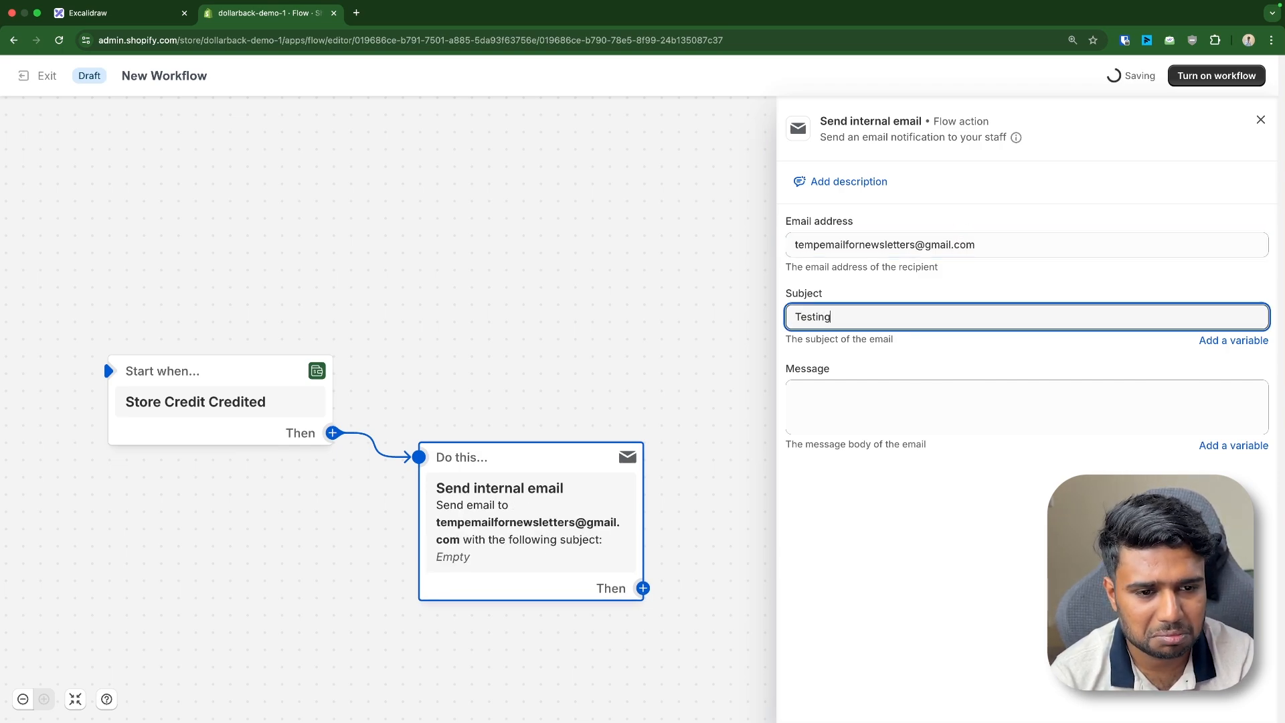
text( Shopify flow )
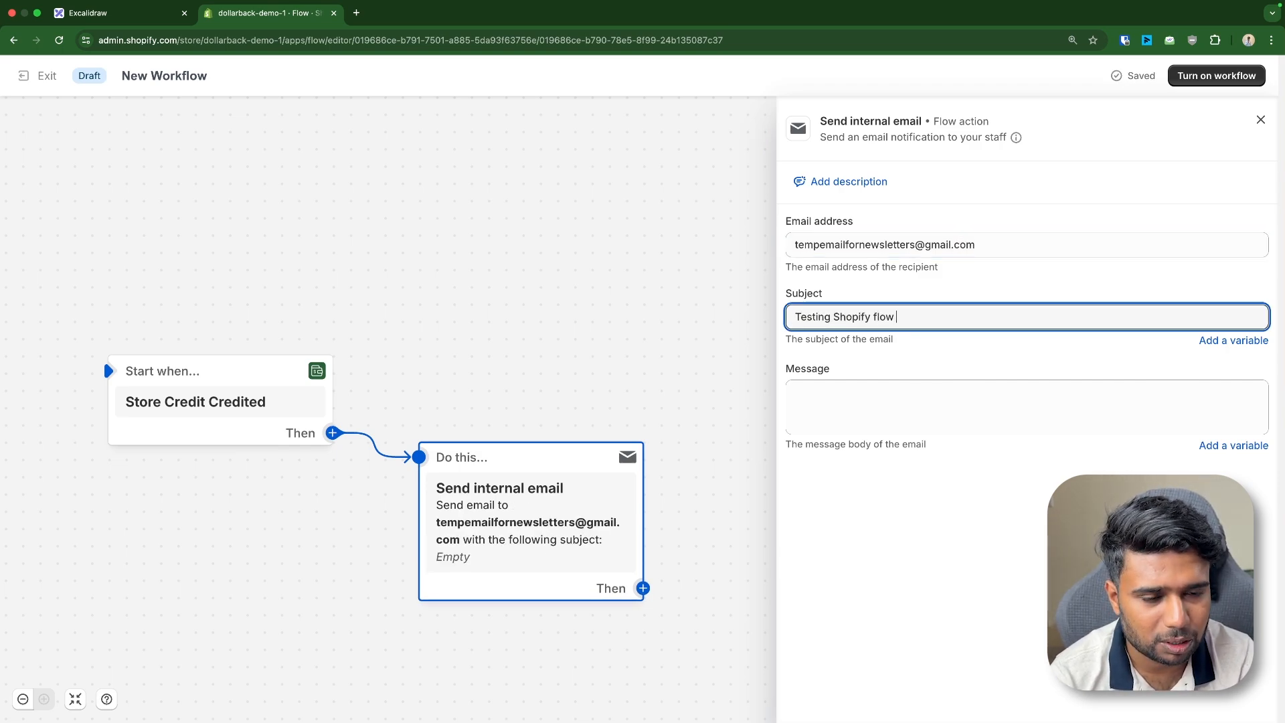
text(Credited)
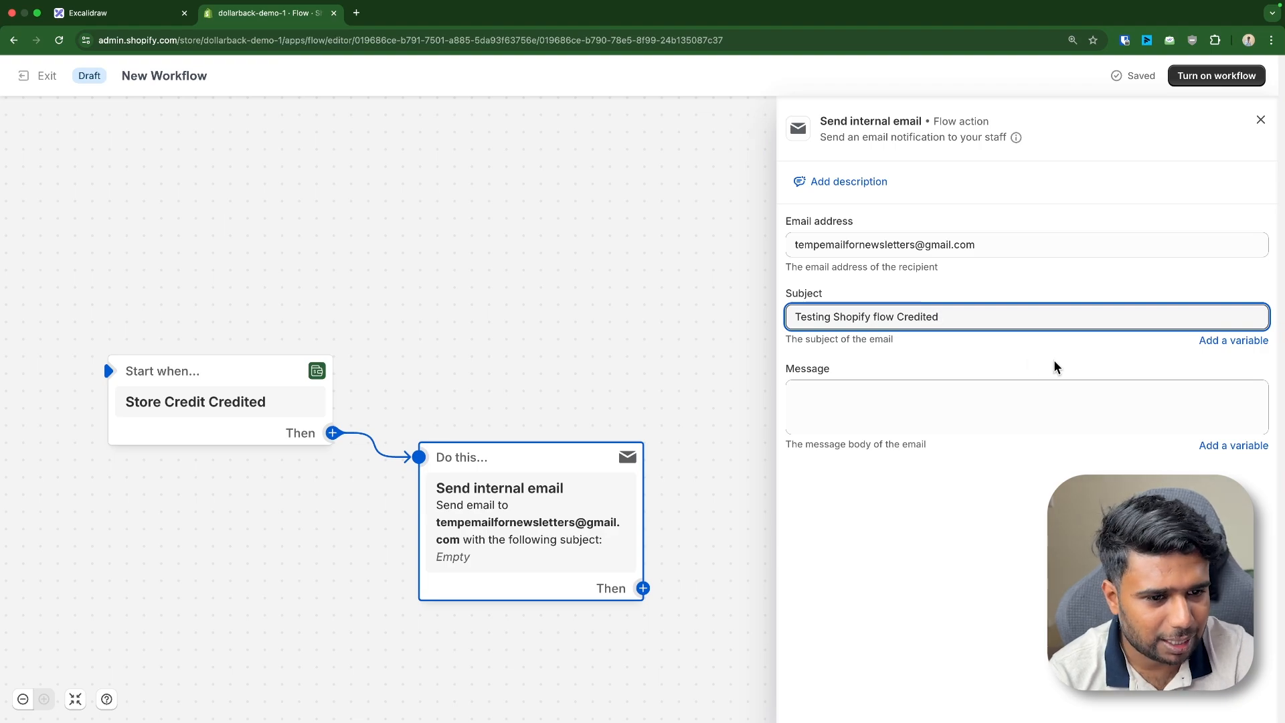
click(1209, 340)
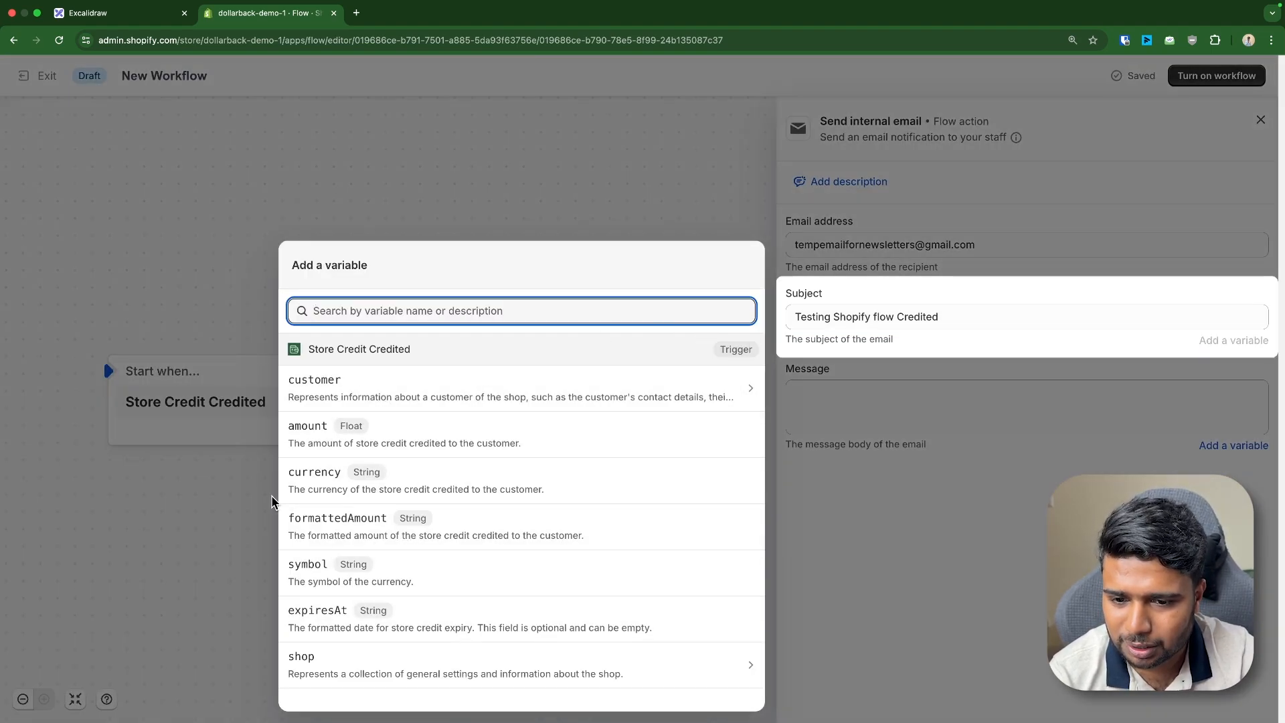
Append '- {{formattedAmount}}' to the subject and put the customer's lastName after 'Name:' in the message
click(324, 520)
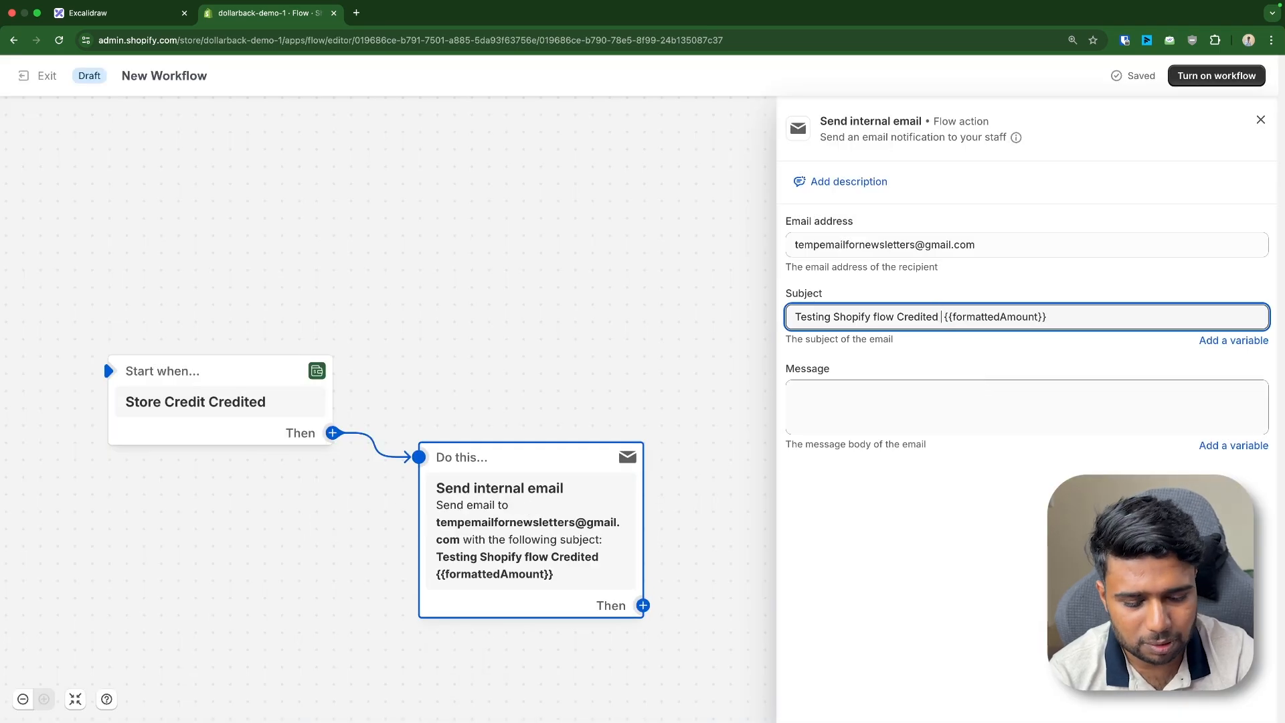
text(-)
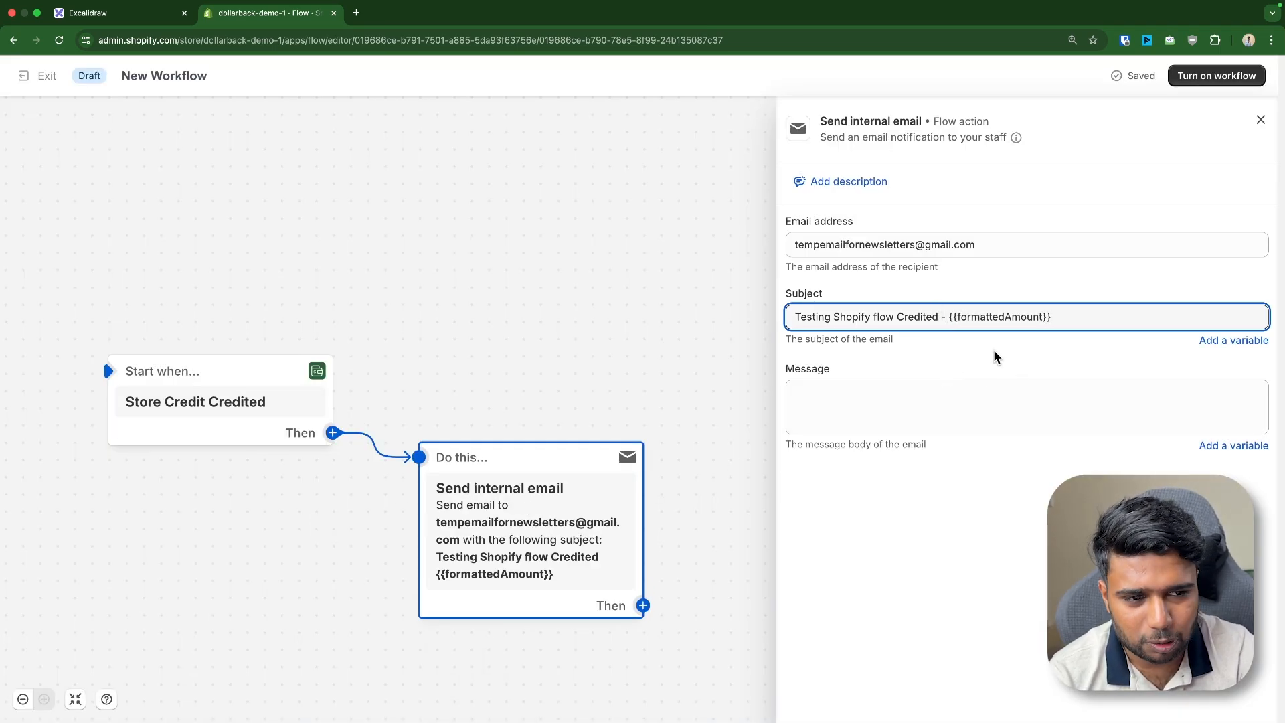
click(961, 429)
click(1234, 445)
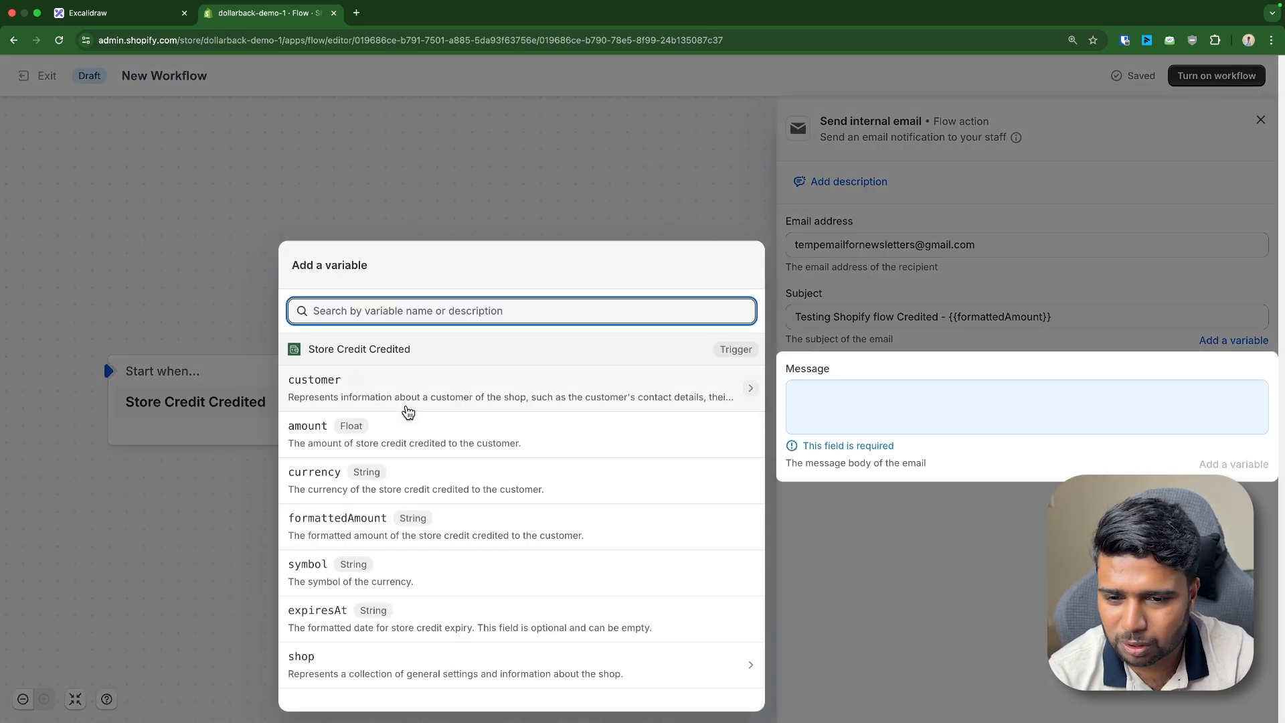
click(459, 403)
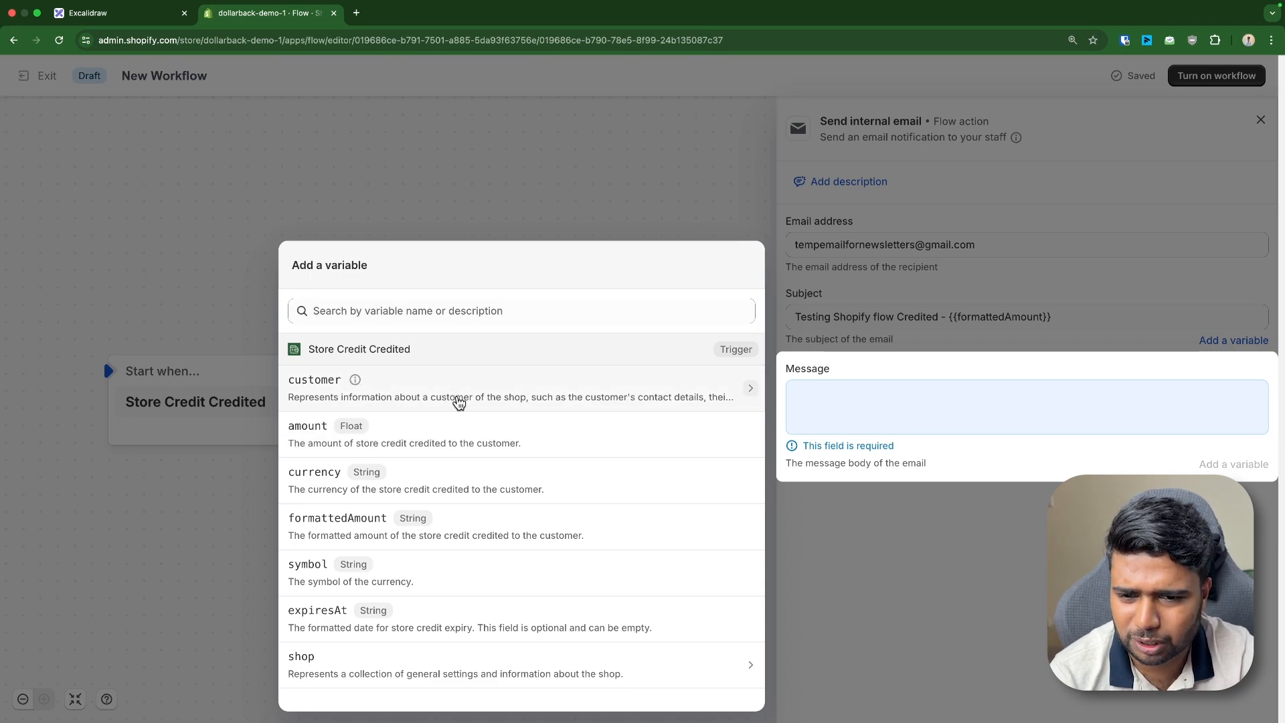
scroll(338, 445, down, 4)
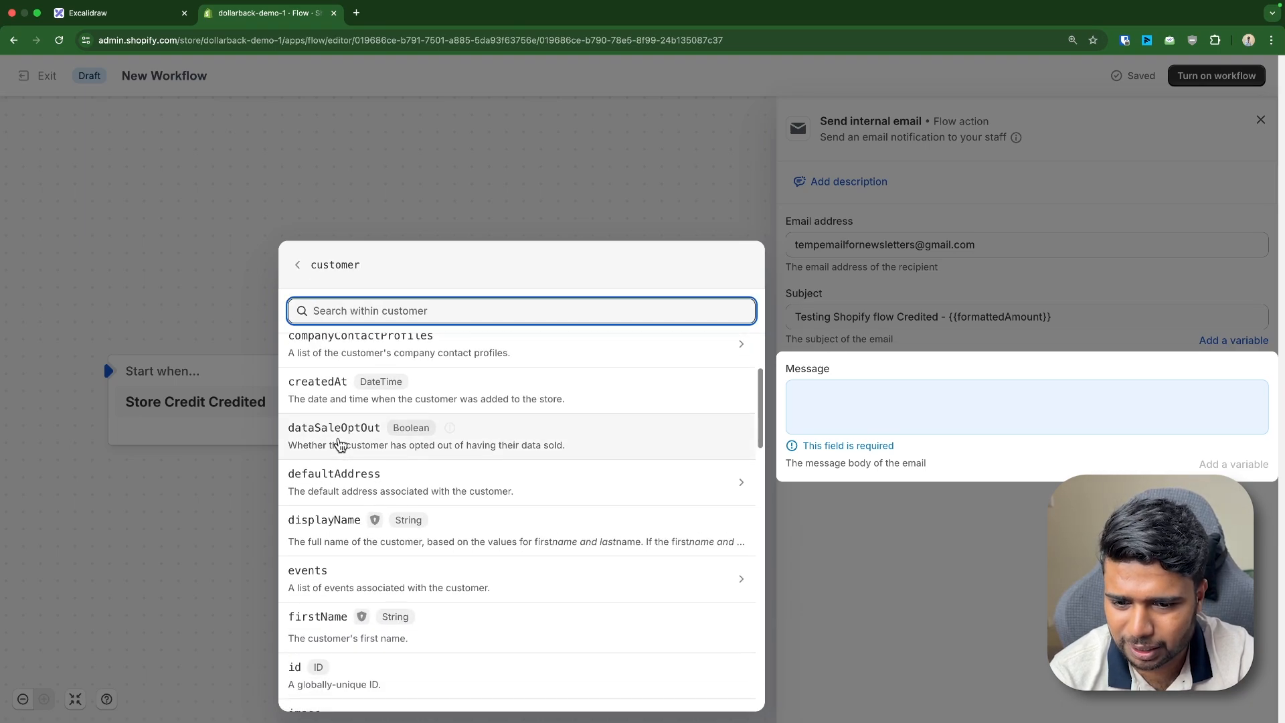
scroll(362, 596, down, 2)
scroll(338, 599, down, 3)
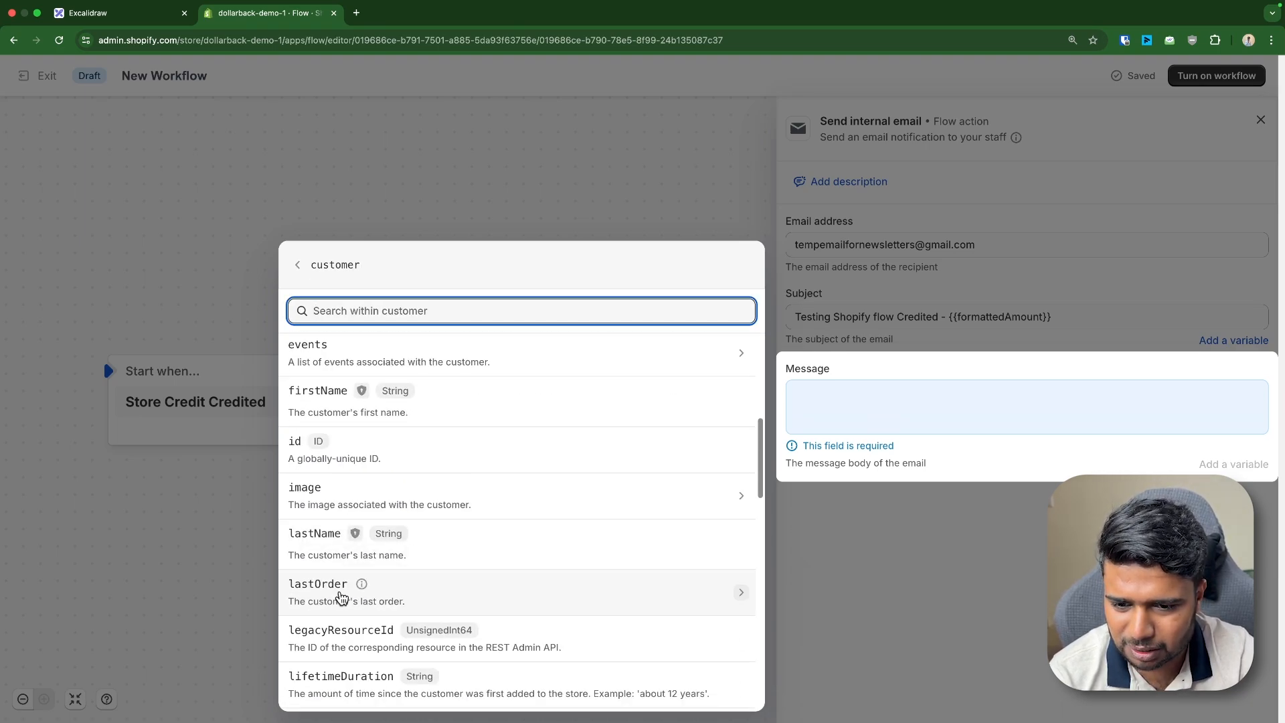
click(316, 535)
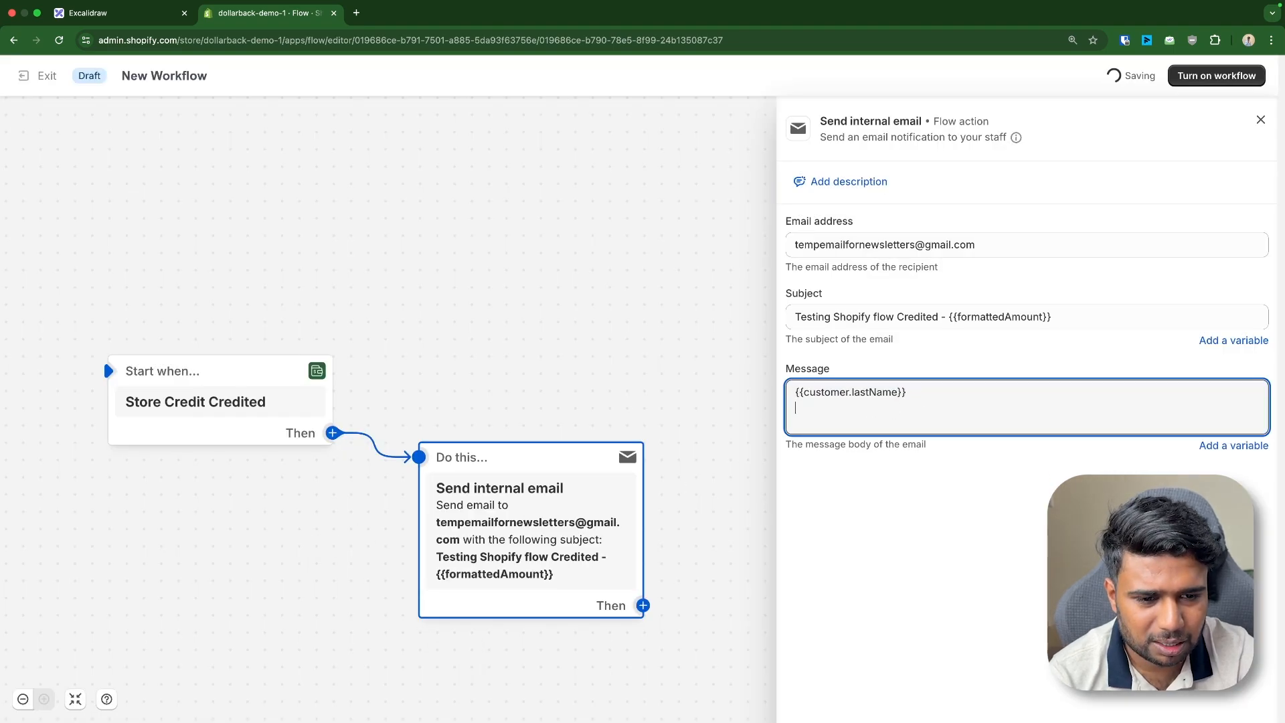
text(Name:)
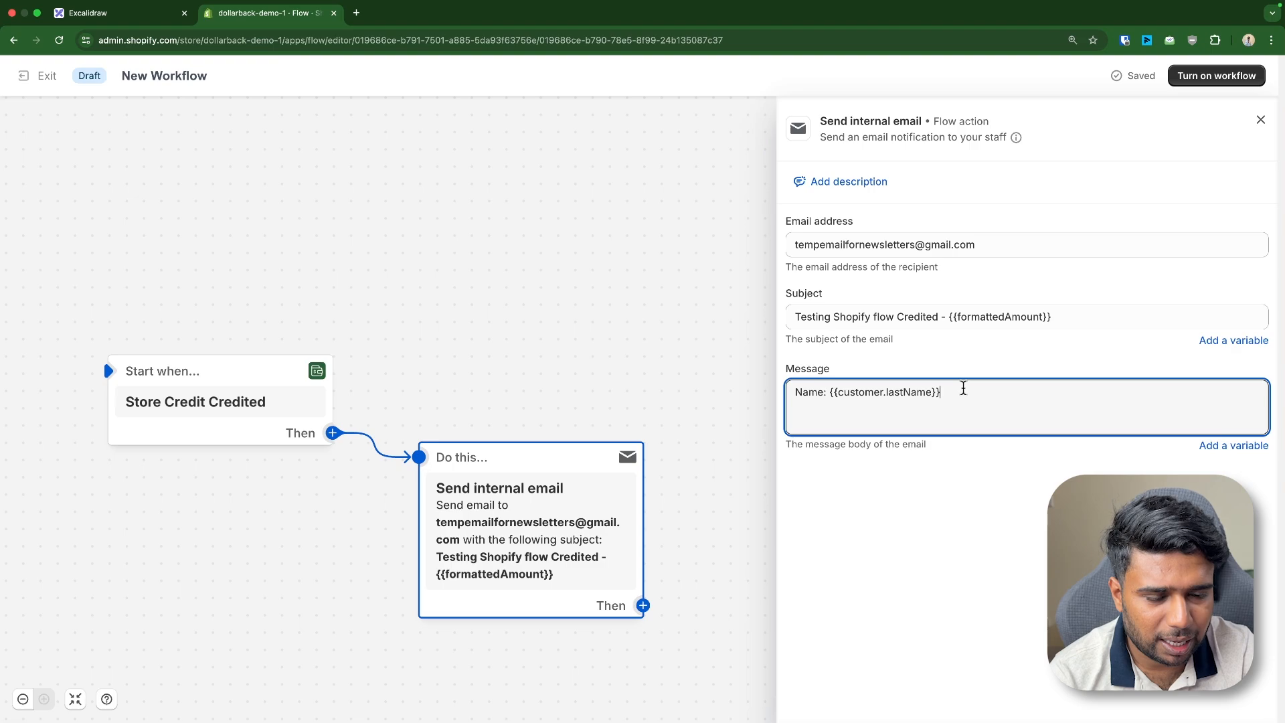
Add an 'Amount:' line with formattedAmount and a 'Current Balance:' line to the message
key(Return)
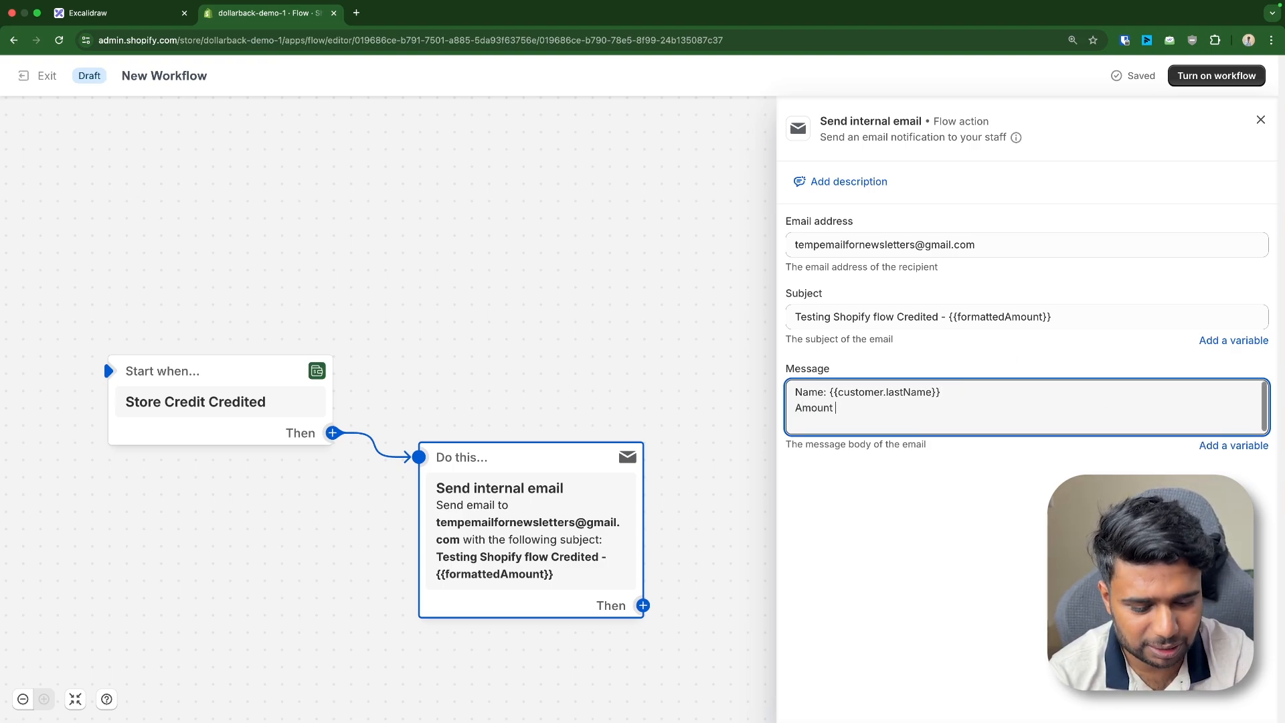
text(Amount:)
click(1235, 445)
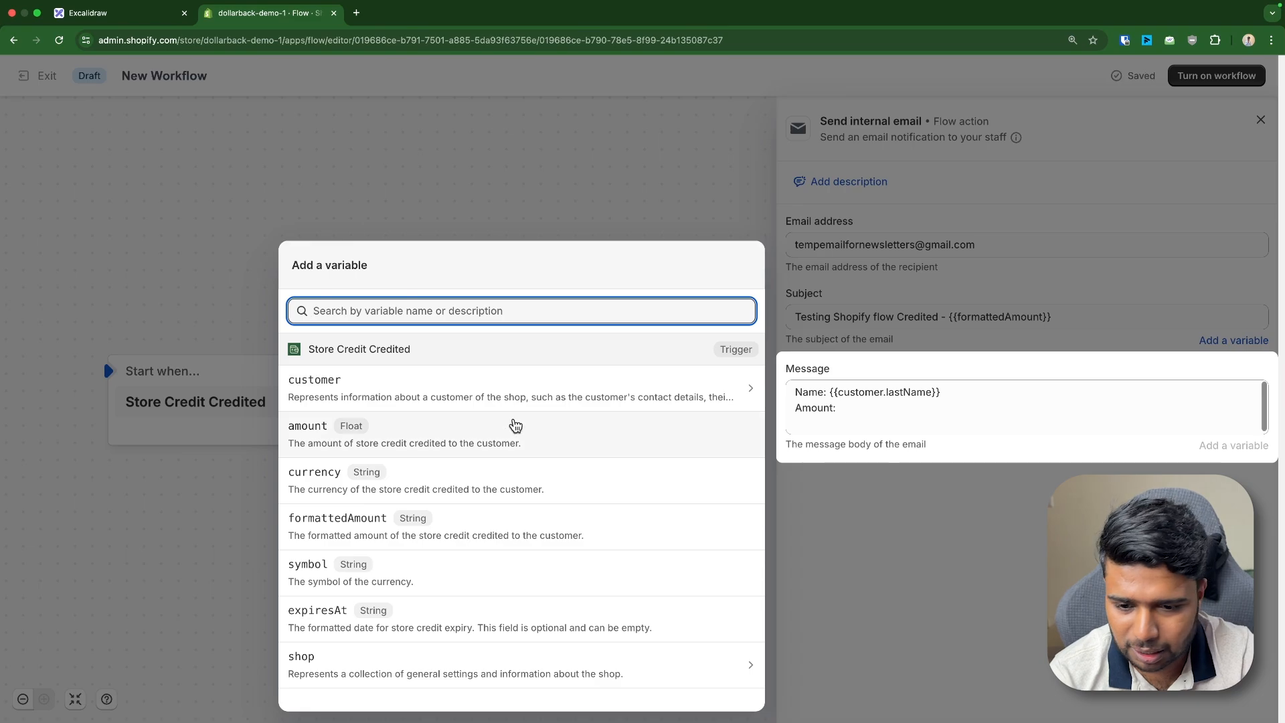
click(420, 546)
key(Return)
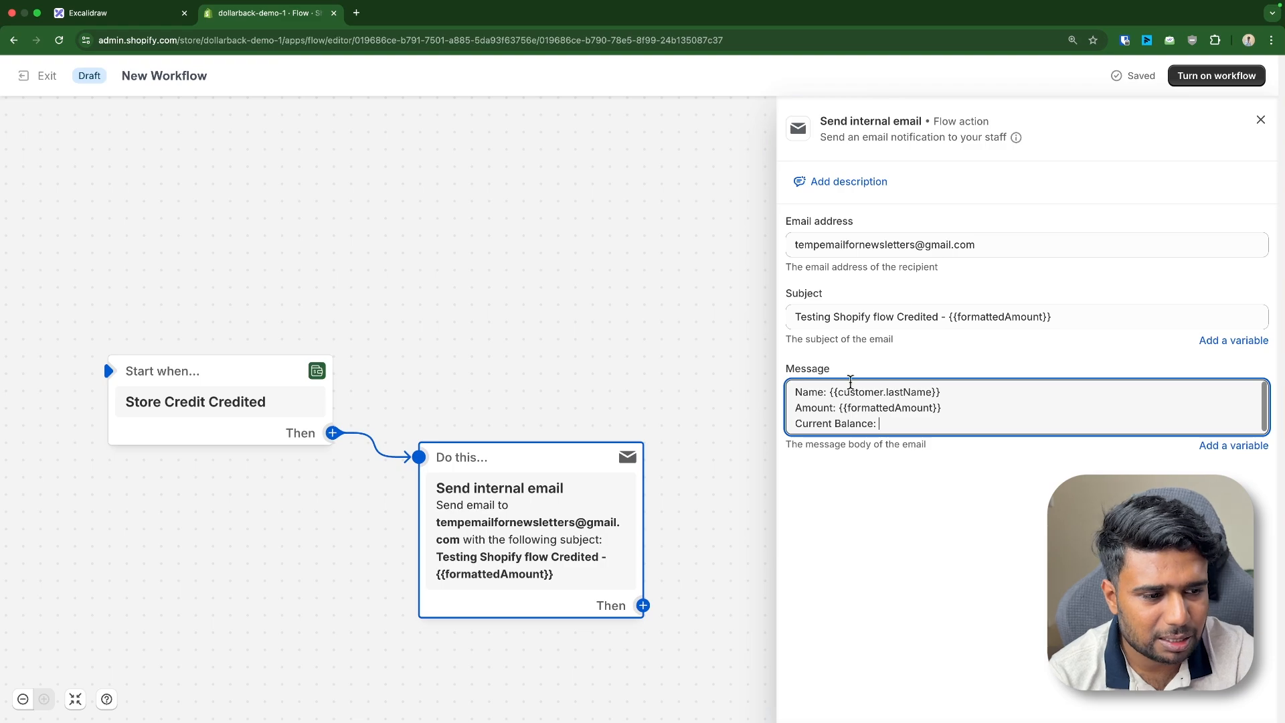
text(Current Balance:)
Look through the customer variables for a balance field, inserting nothing
click(1234, 445)
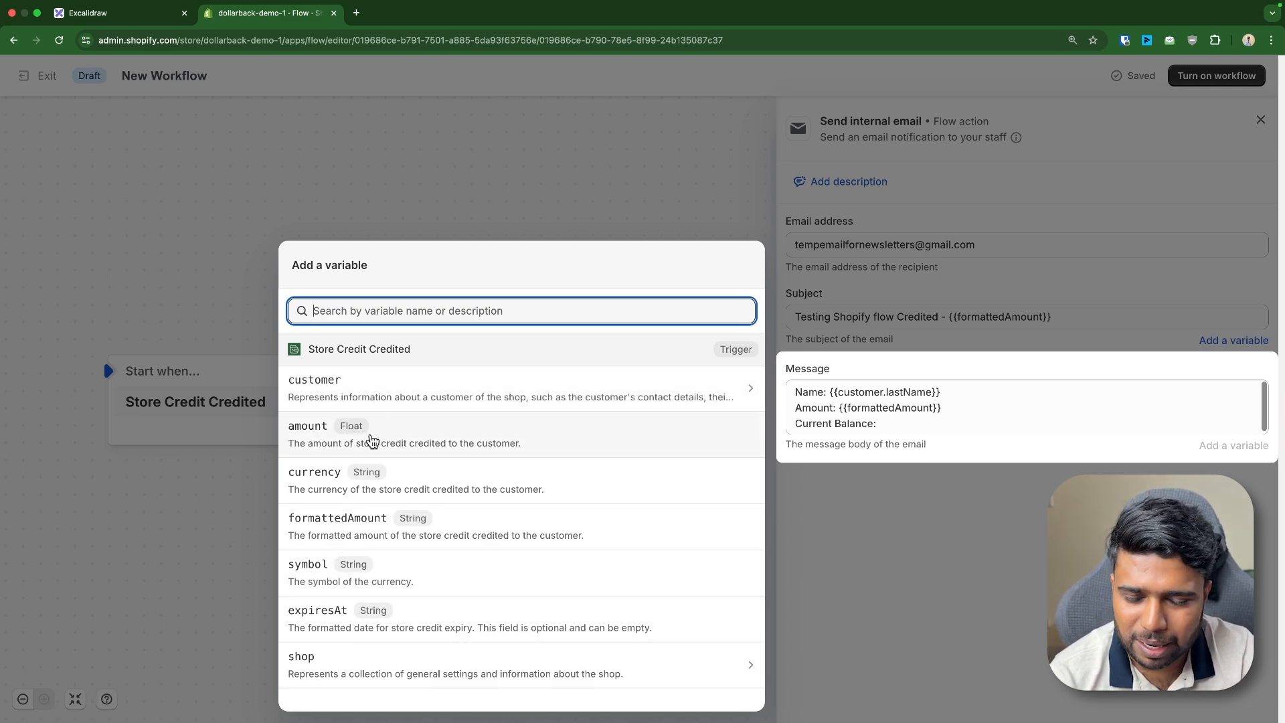
click(476, 394)
scroll(415, 469, down, 6)
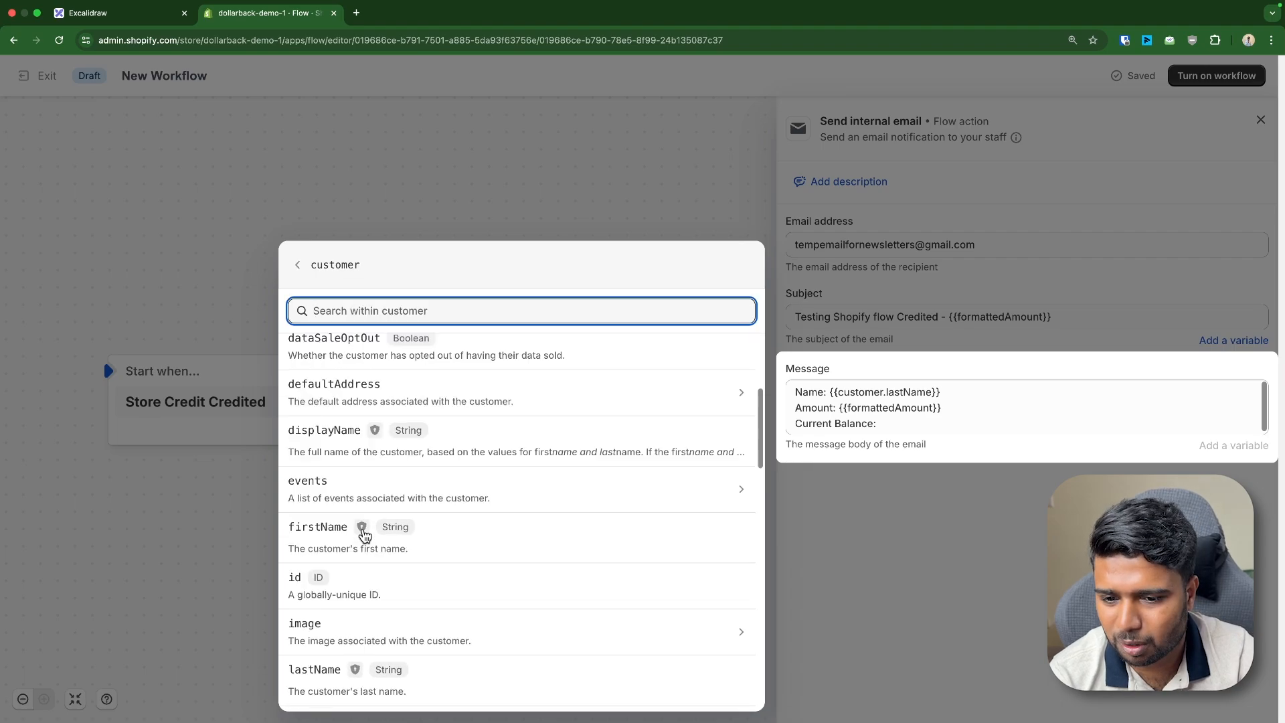
scroll(356, 493, down, 5)
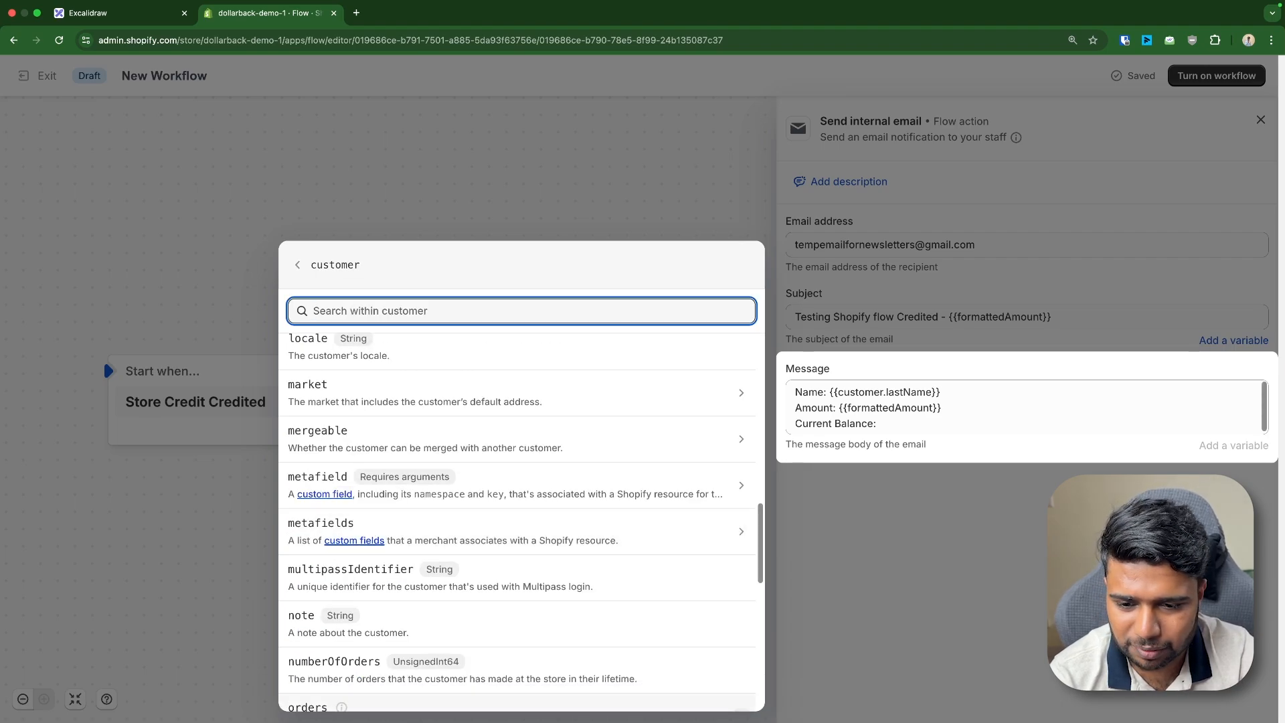
scroll(384, 467, down, 1)
scroll(384, 465, up, 4)
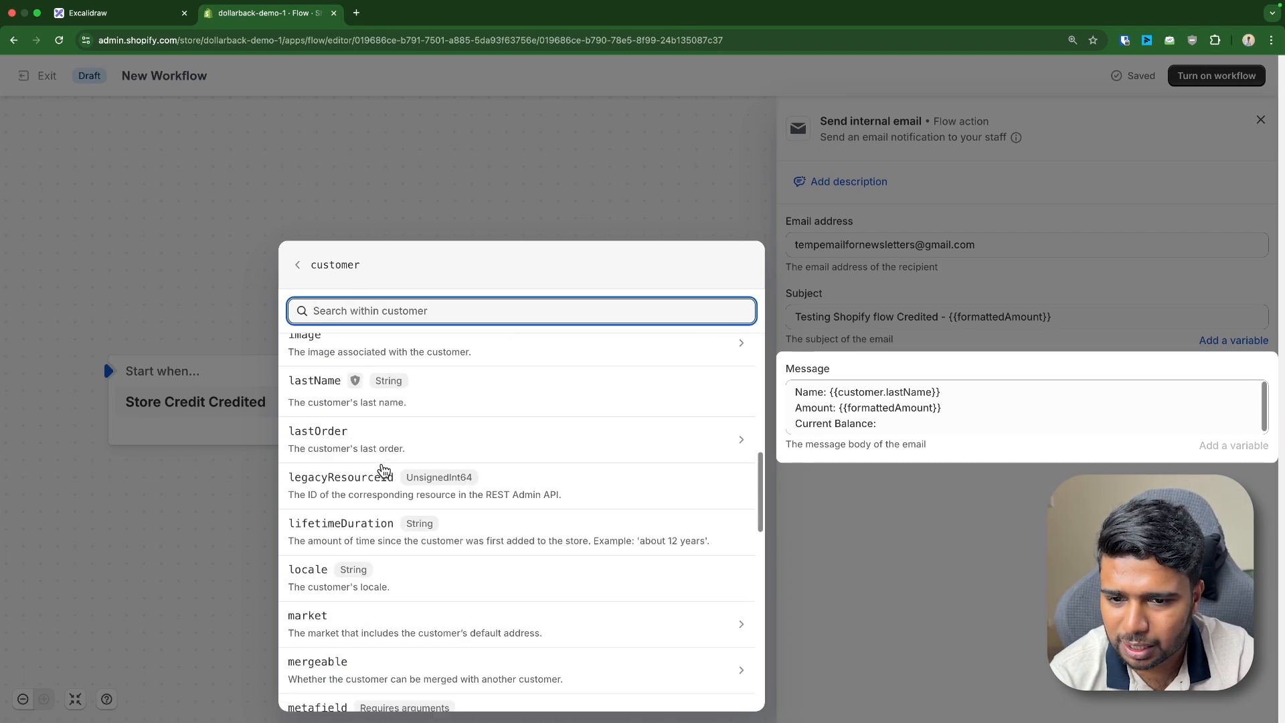
click(940, 423)
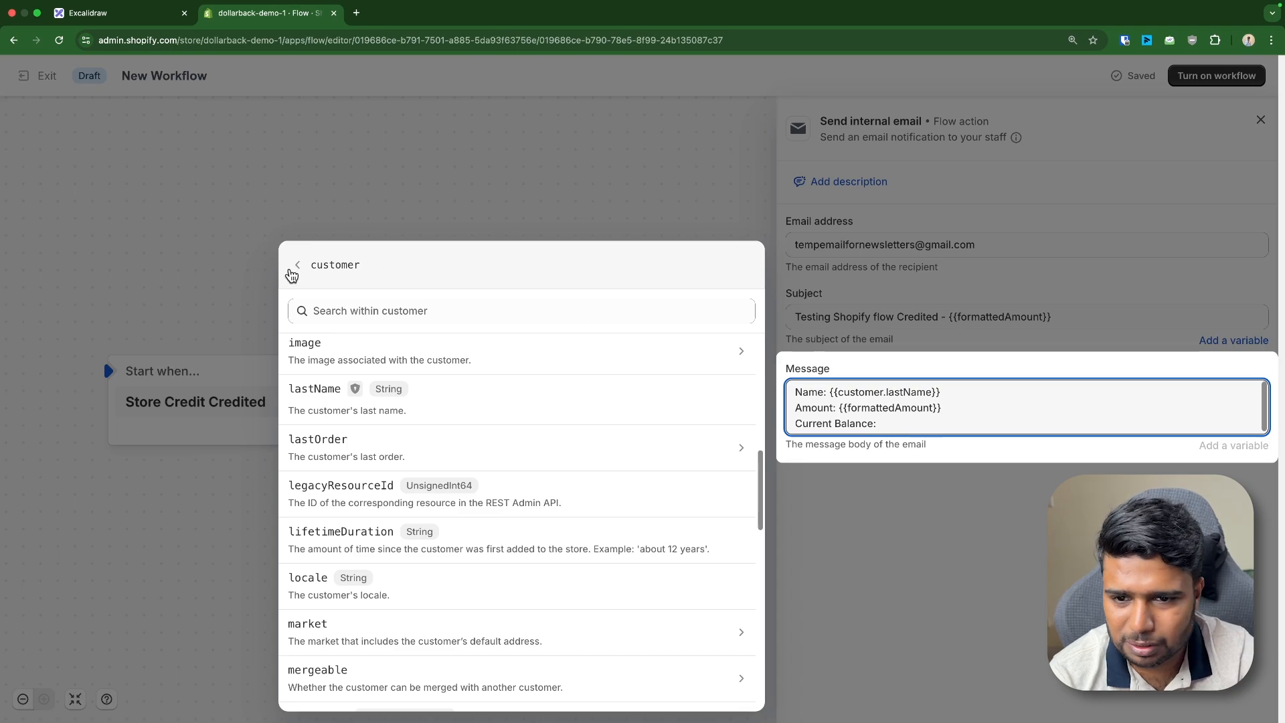
click(295, 266)
click(852, 576)
click(987, 416)
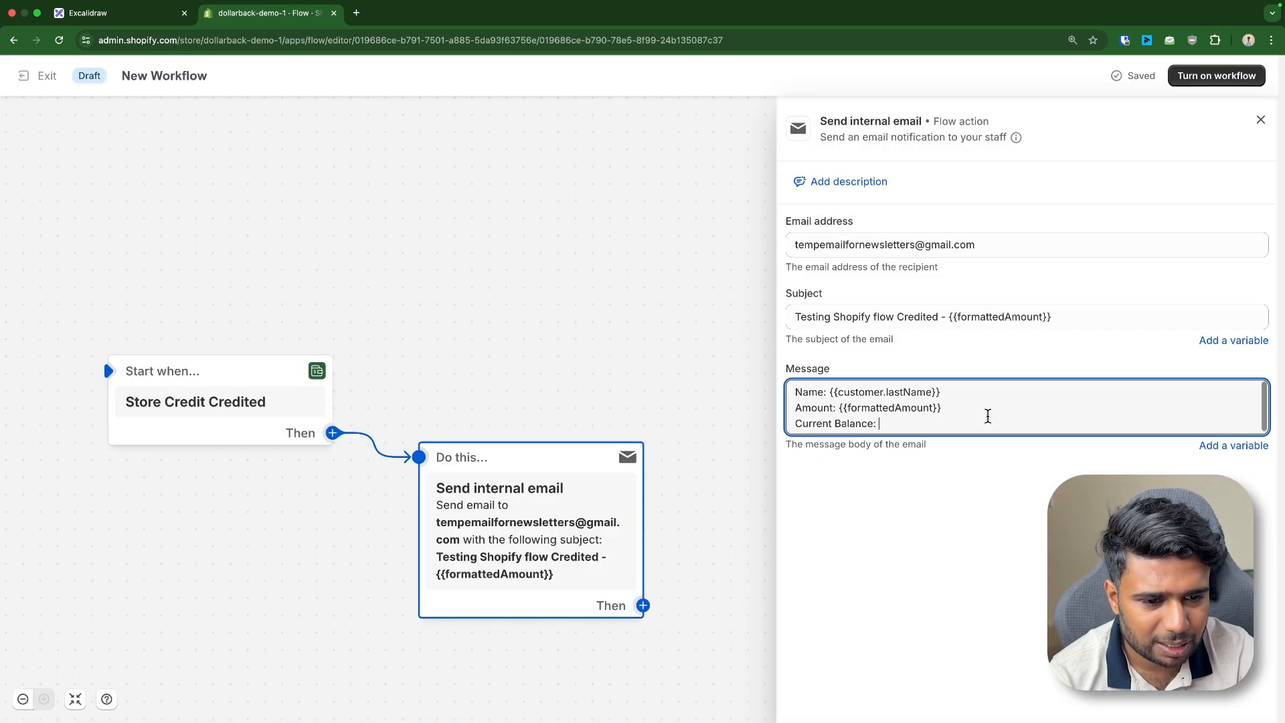
click(1238, 445)
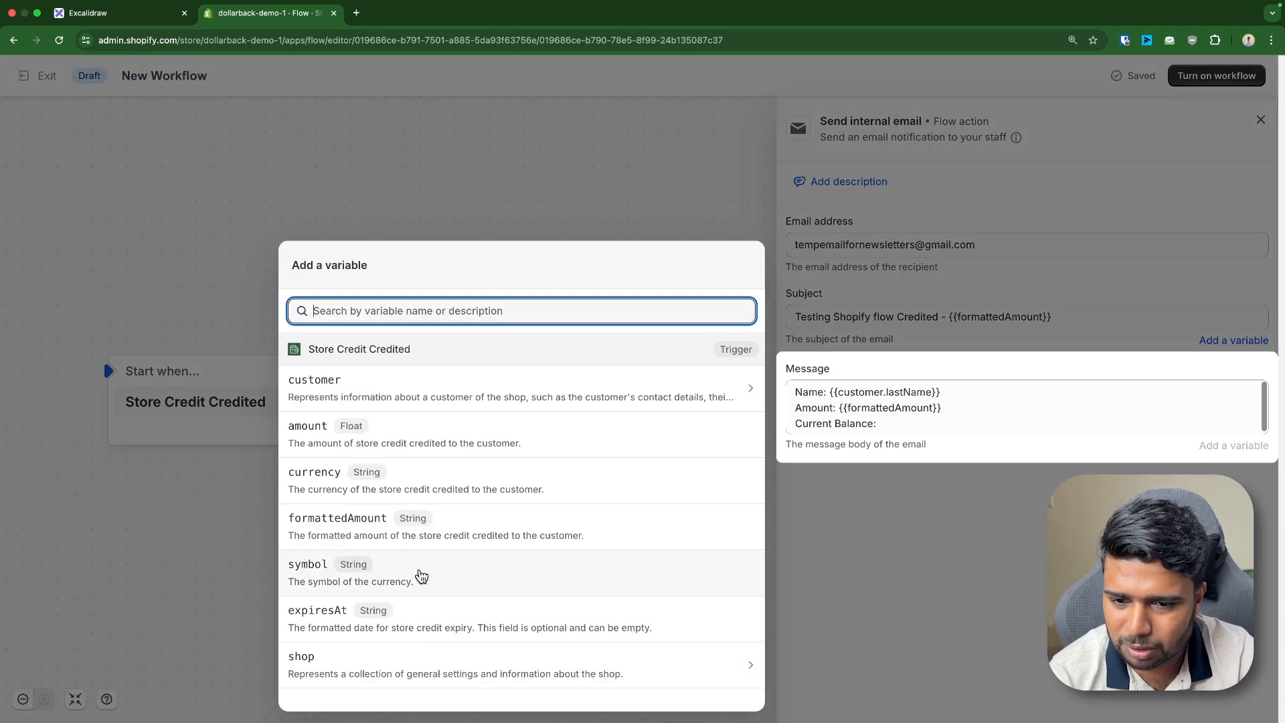
click(900, 434)
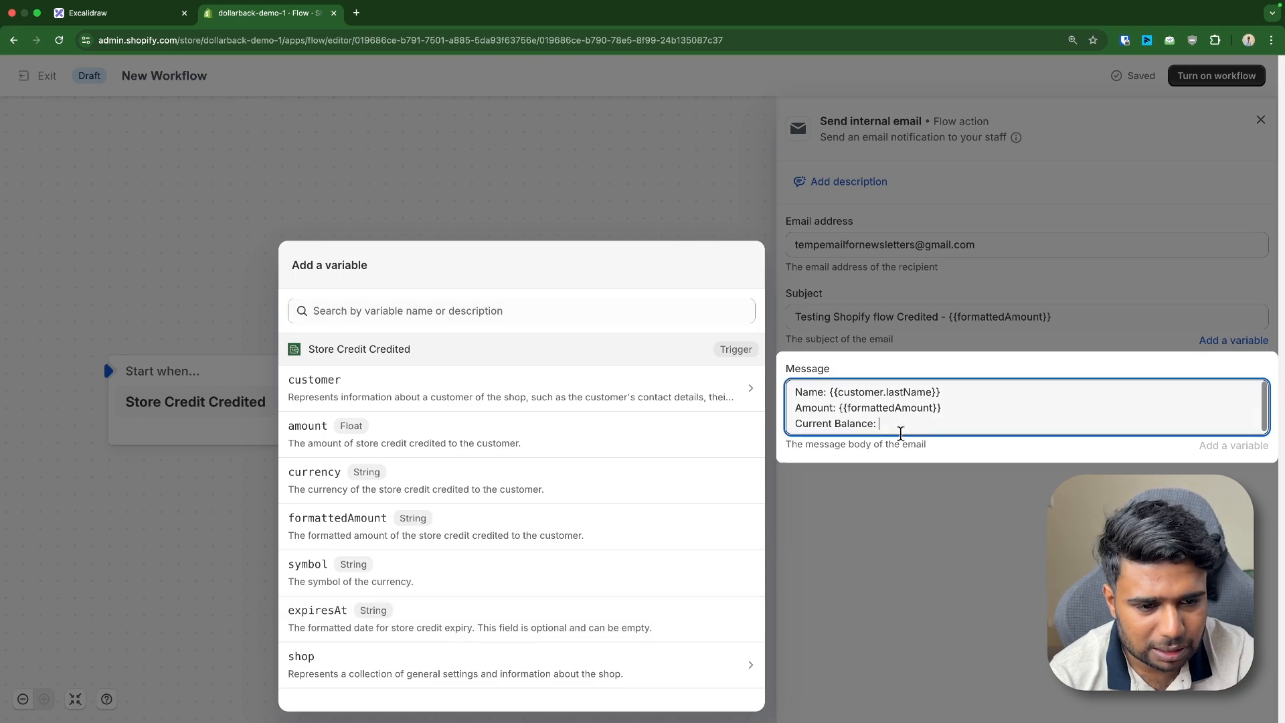
click(794, 328)
Delete the Current Balance label and tidy the message's blank lines
drag(882, 426, 728, 428)
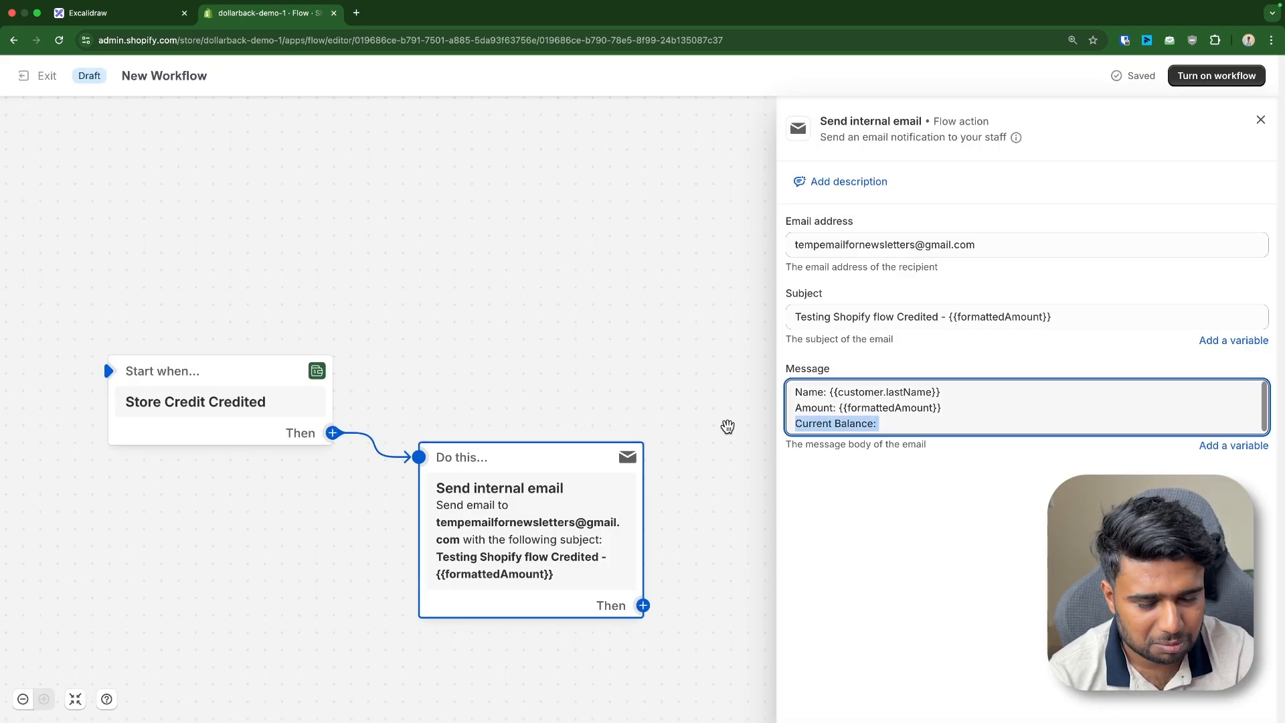
key(BackSpace)
key(Return)
key(Return)
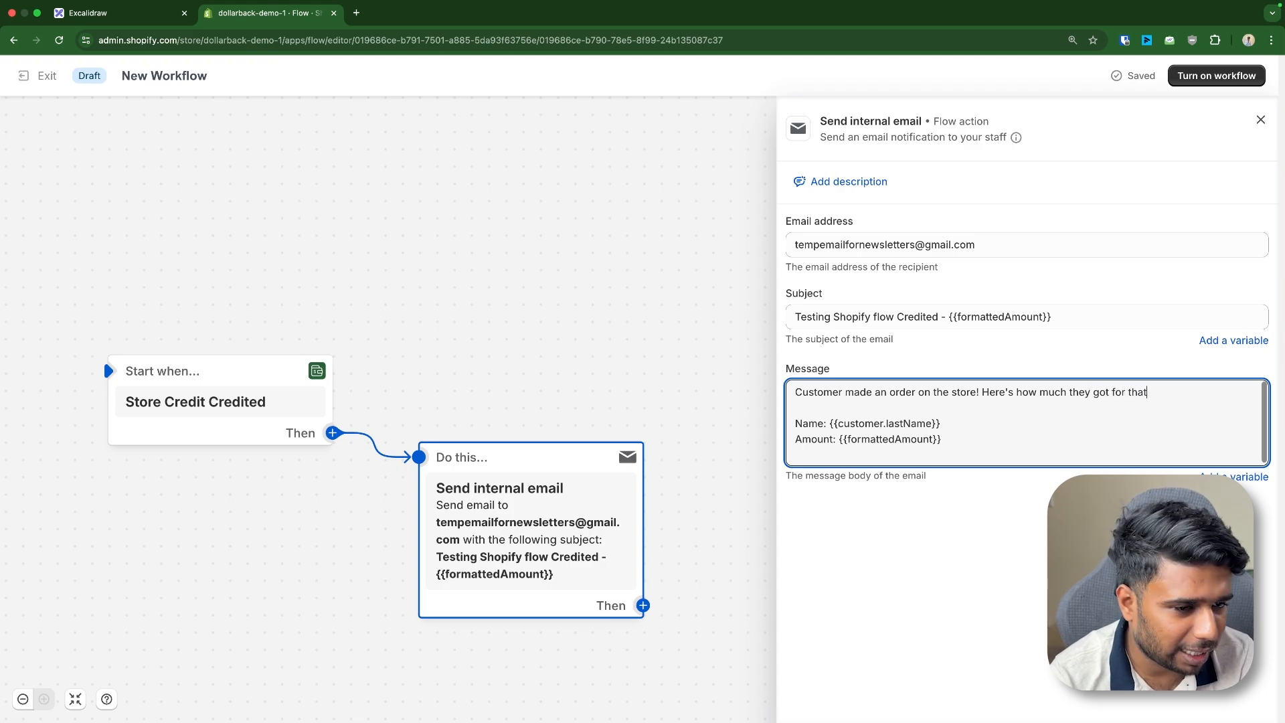
key(BackSpace)
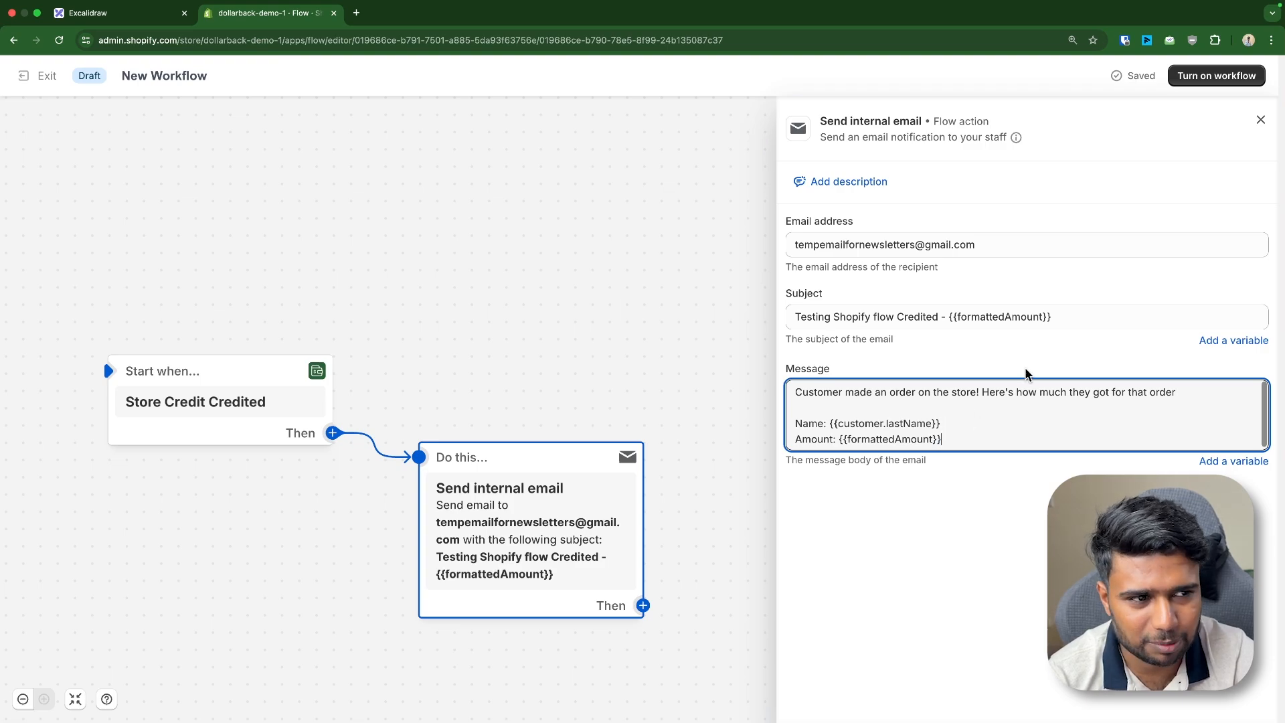
click(1220, 97)
Rename the workflow 'Cashback Credited -> Customer', turn it on and exit to its overview
click(149, 77)
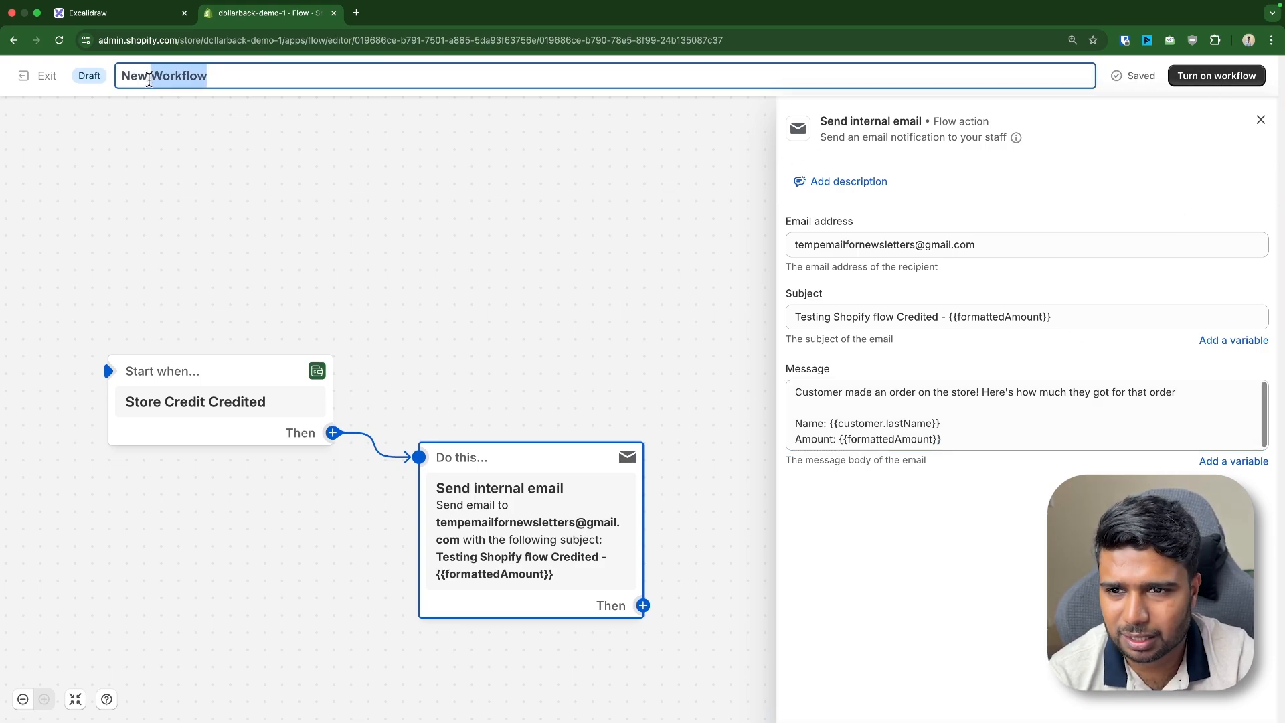
text(Store credit)
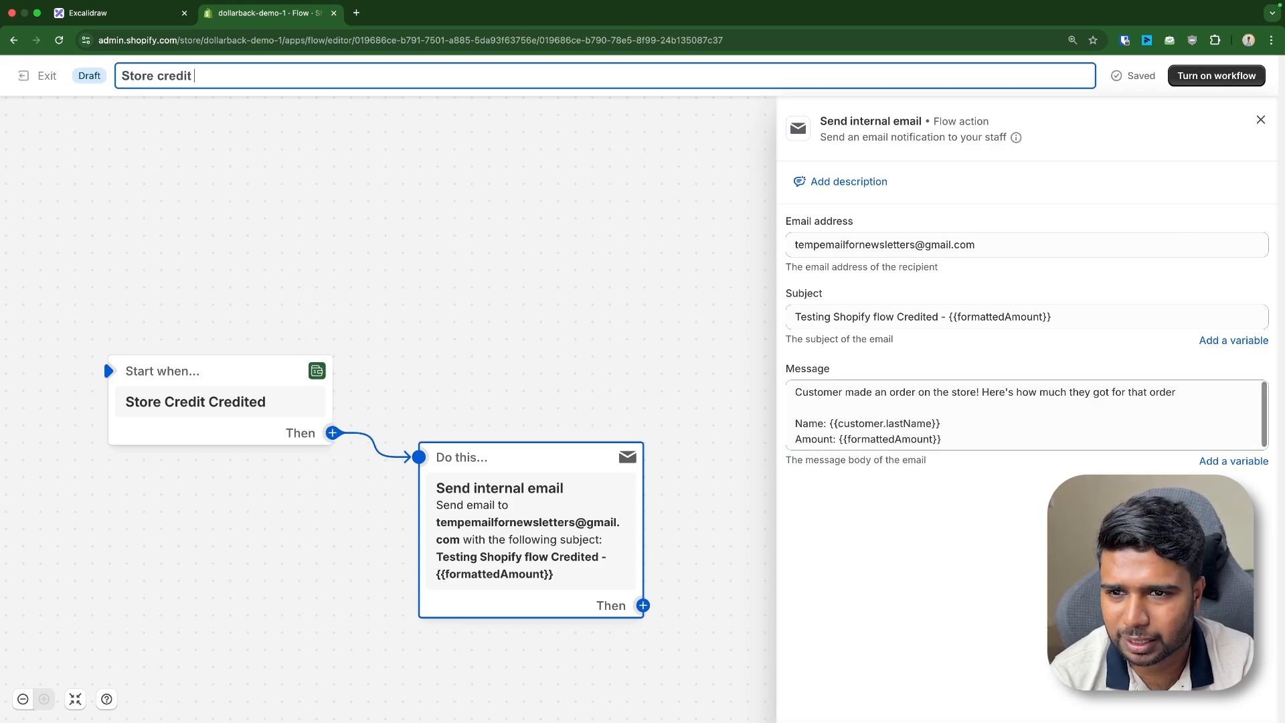
key(alt+BackSpace)
key(alt+BackSpace)
key(alt+BackSpace)
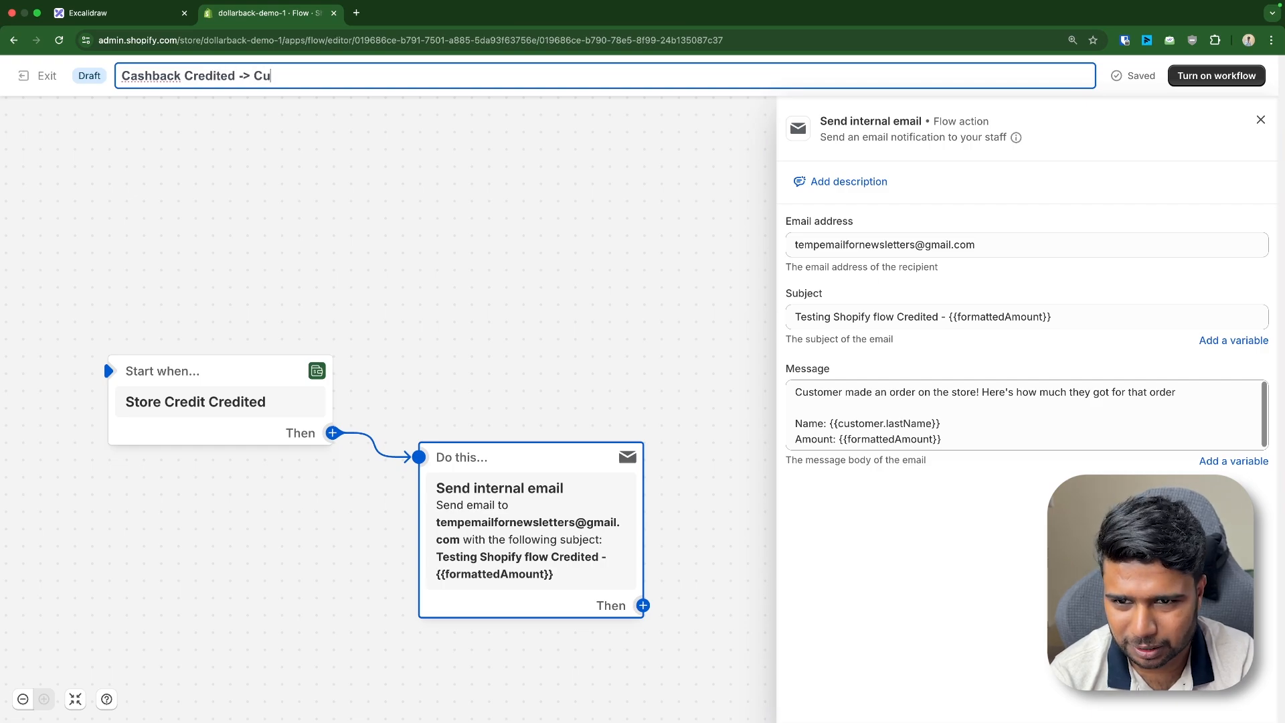
click(1216, 75)
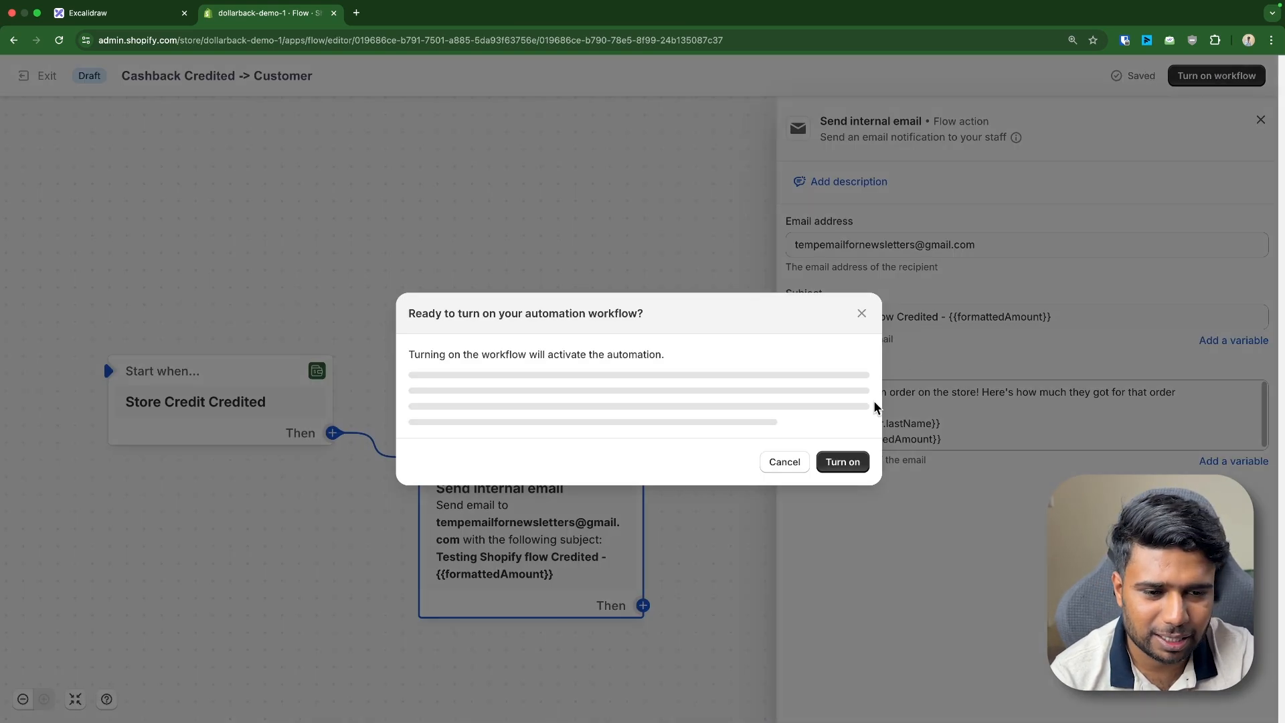
click(843, 462)
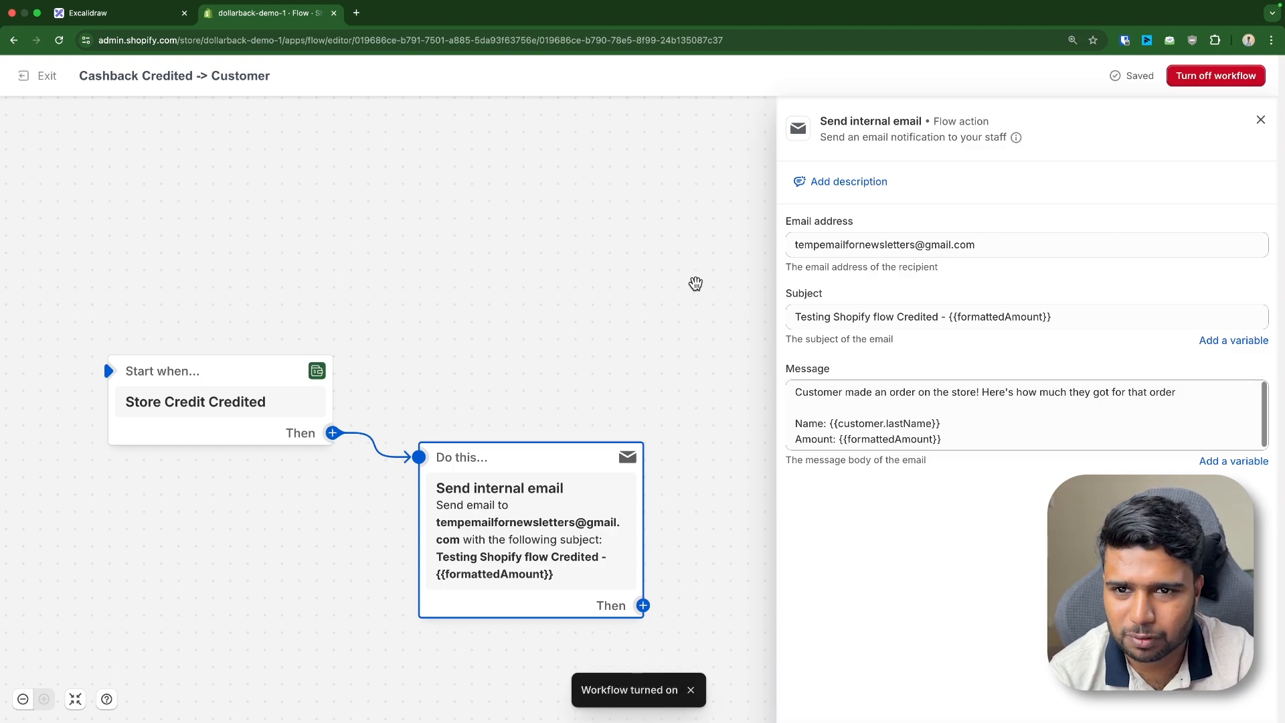
click(41, 75)
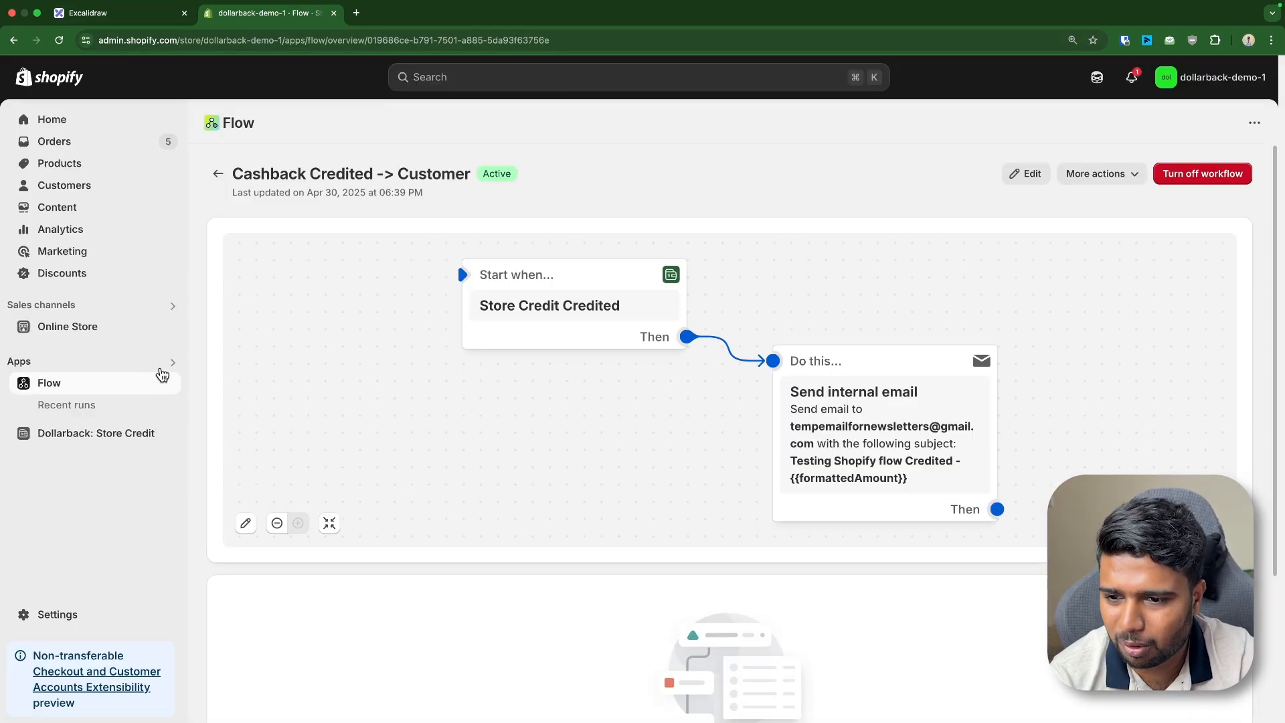
click(172, 327)
Check the storefront checkout's promised $72.00 cashback on the snowboard order
click(266, 15)
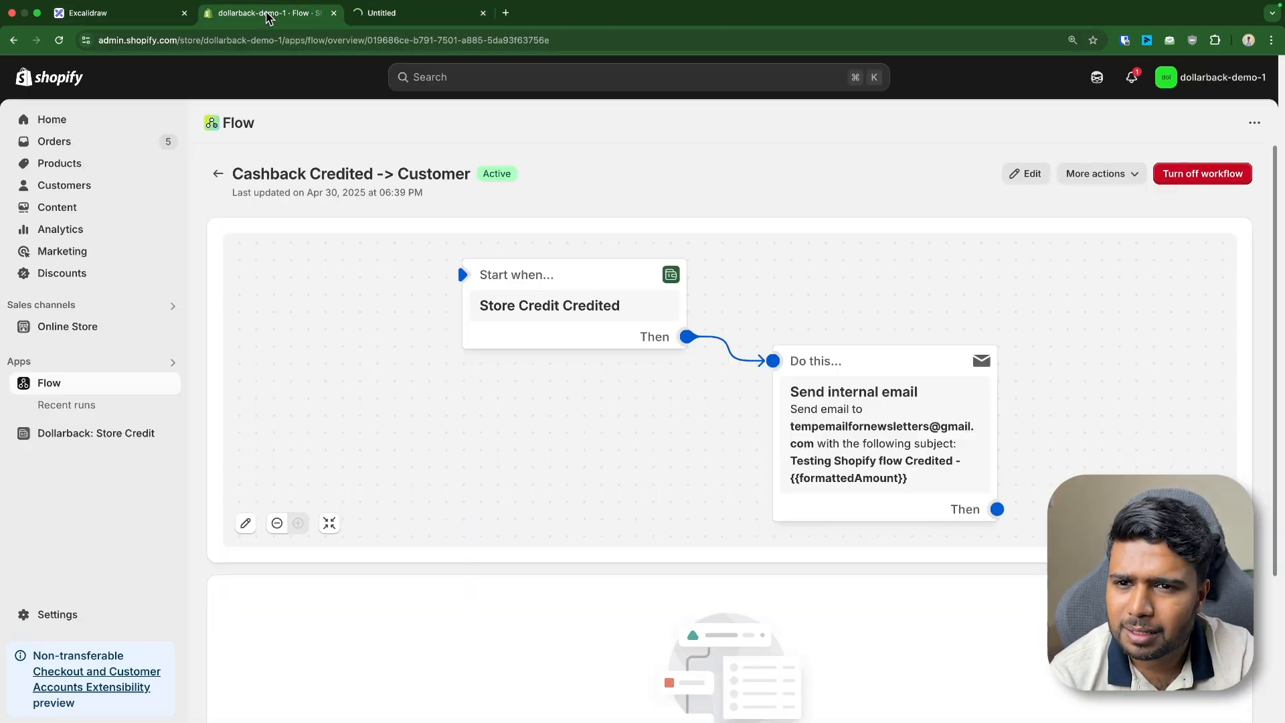
click(395, 20)
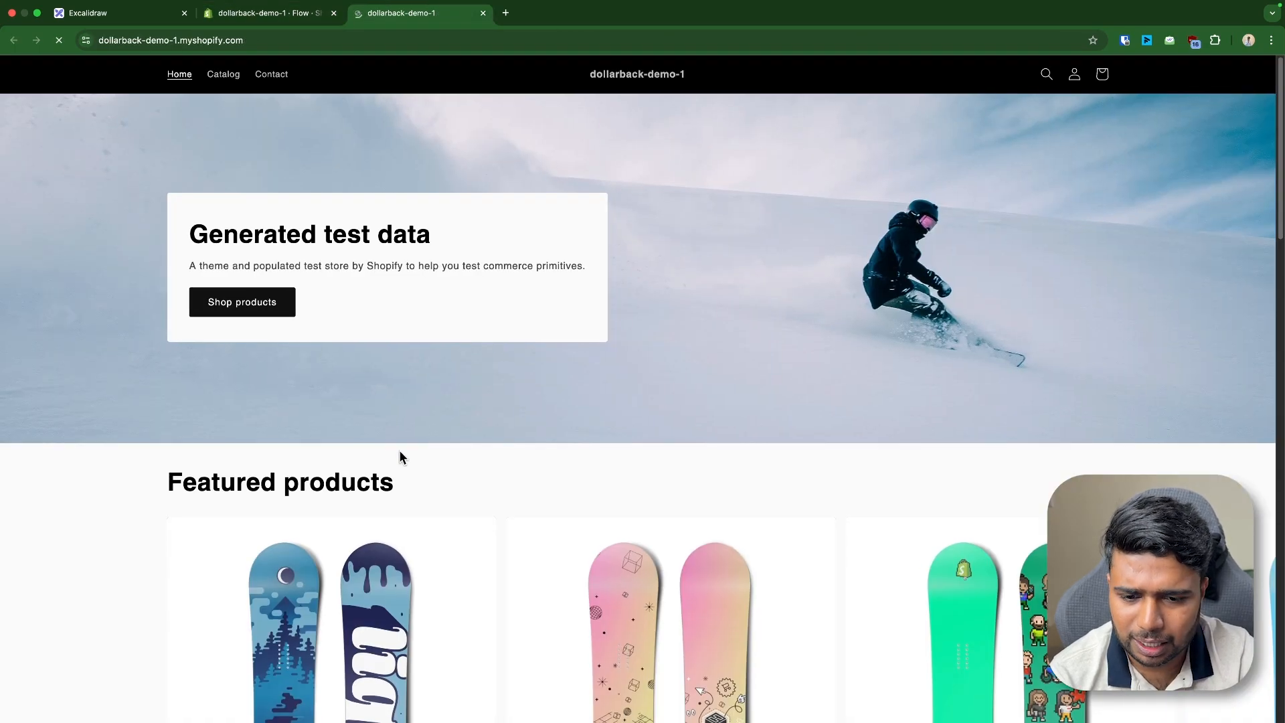
scroll(361, 435, down, 4)
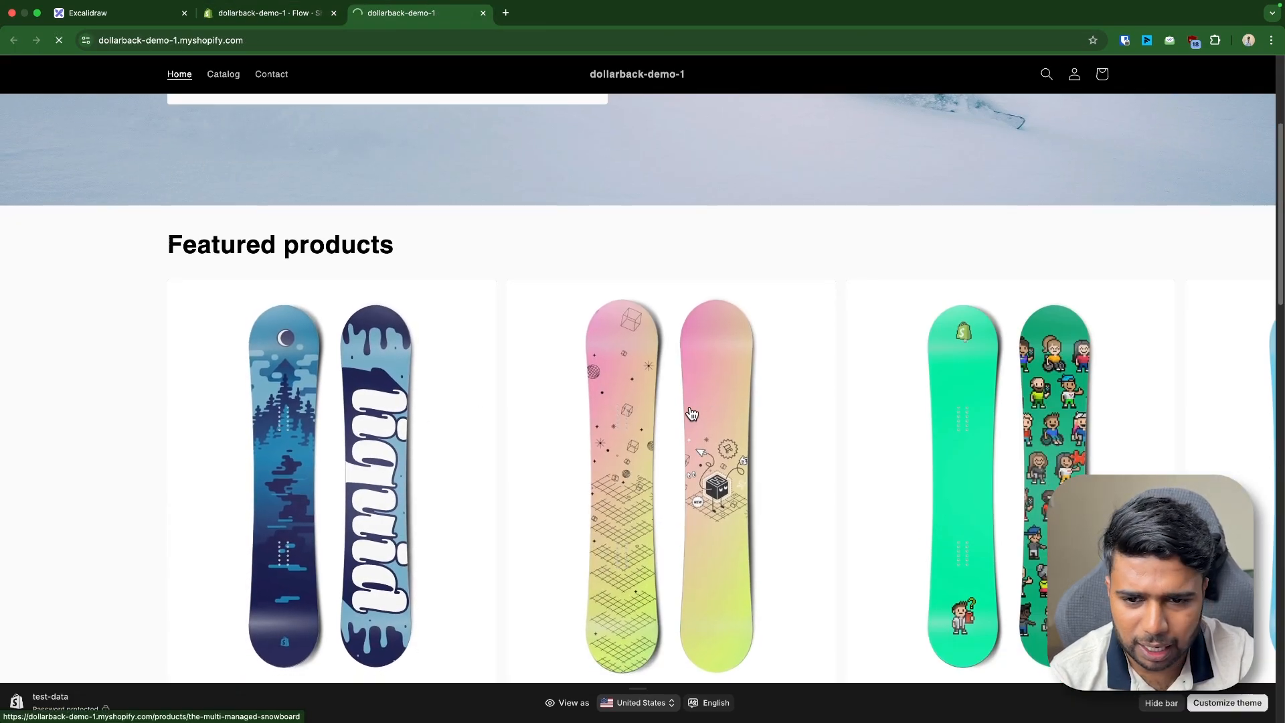
scroll(397, 450, down, 3)
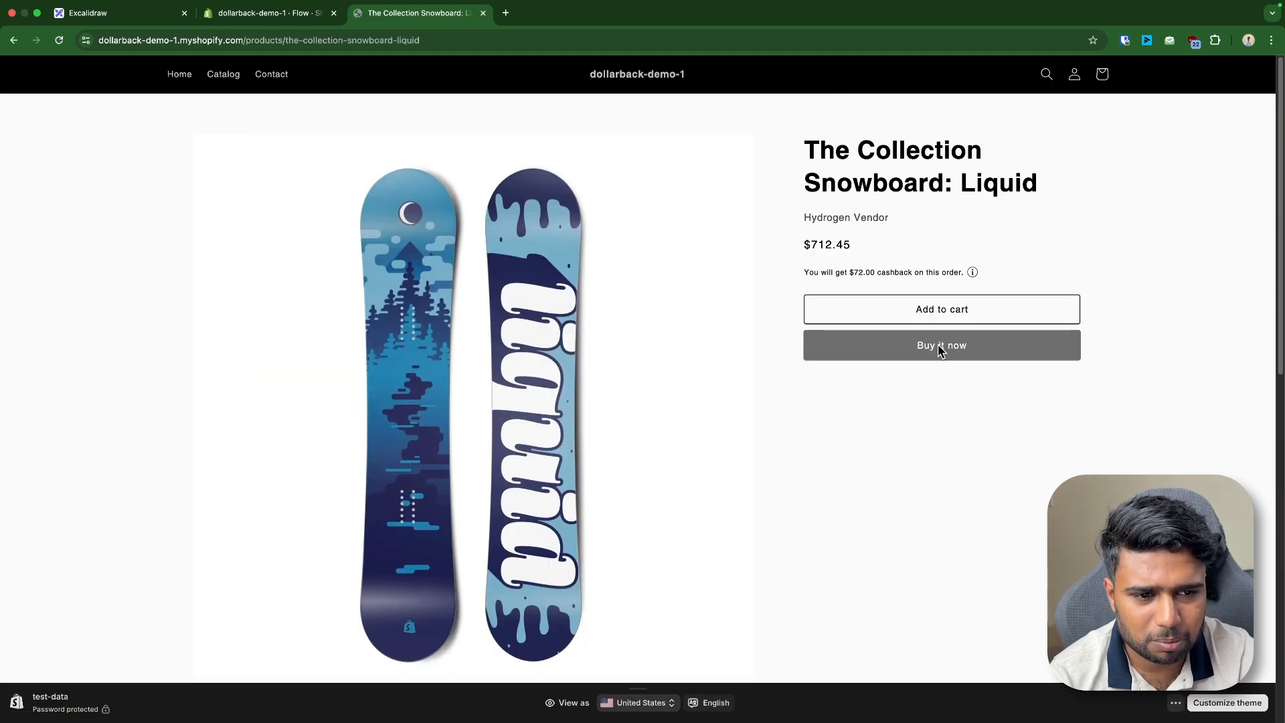
triple_click(868, 274)
double_click(869, 269)
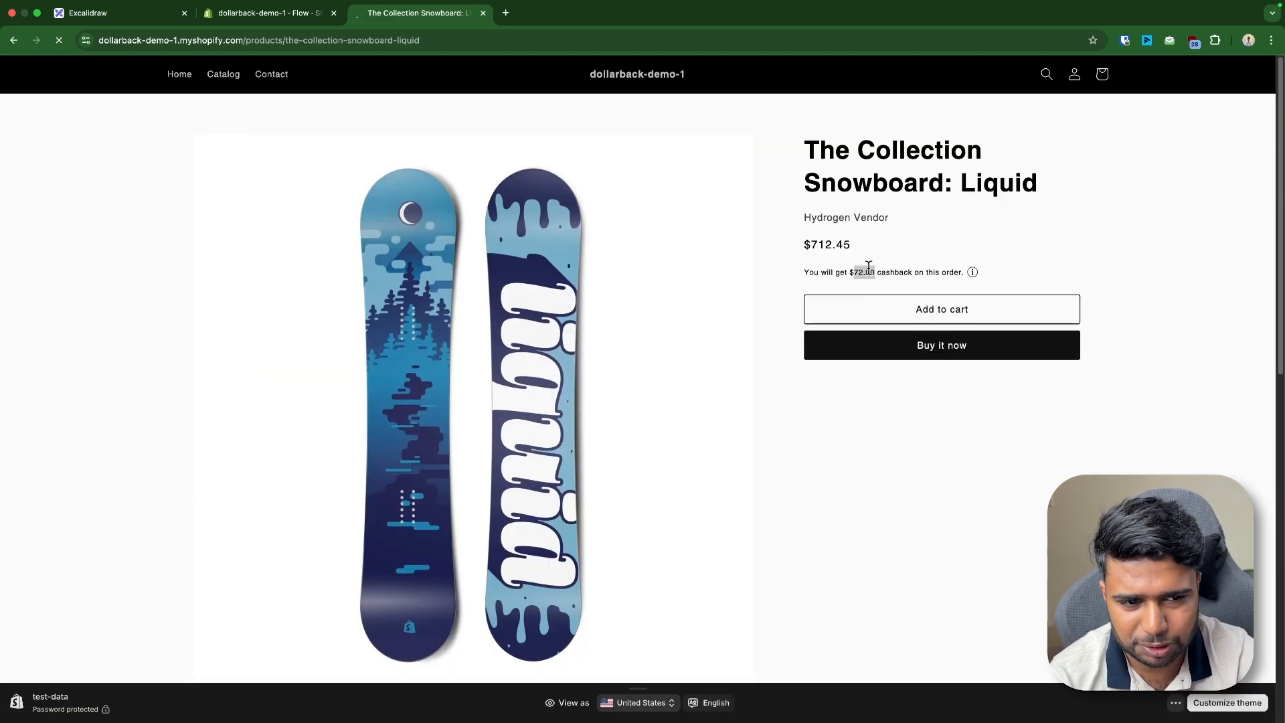
triple_click(869, 269)
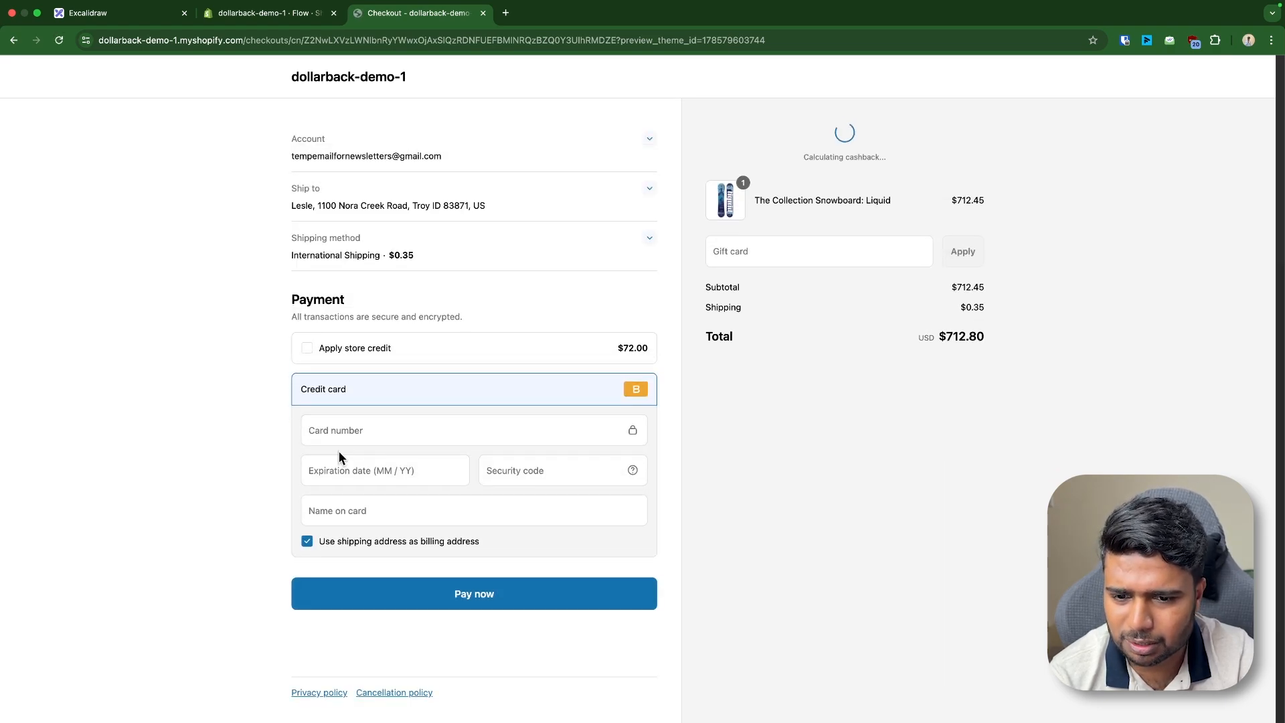
Enter the test card details and pay for the $712.80 order
click(339, 435)
text(1)
key(Tab)
text(0329)
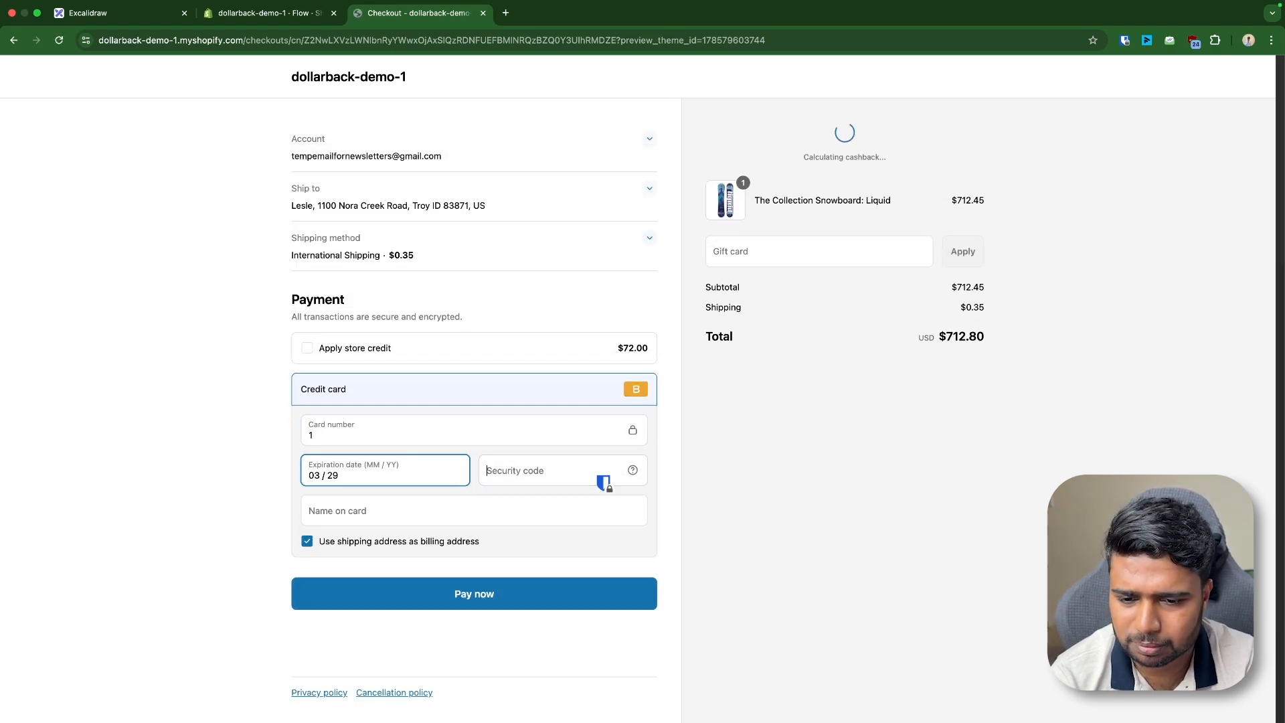
text(009)
key(Tab)
text(099)
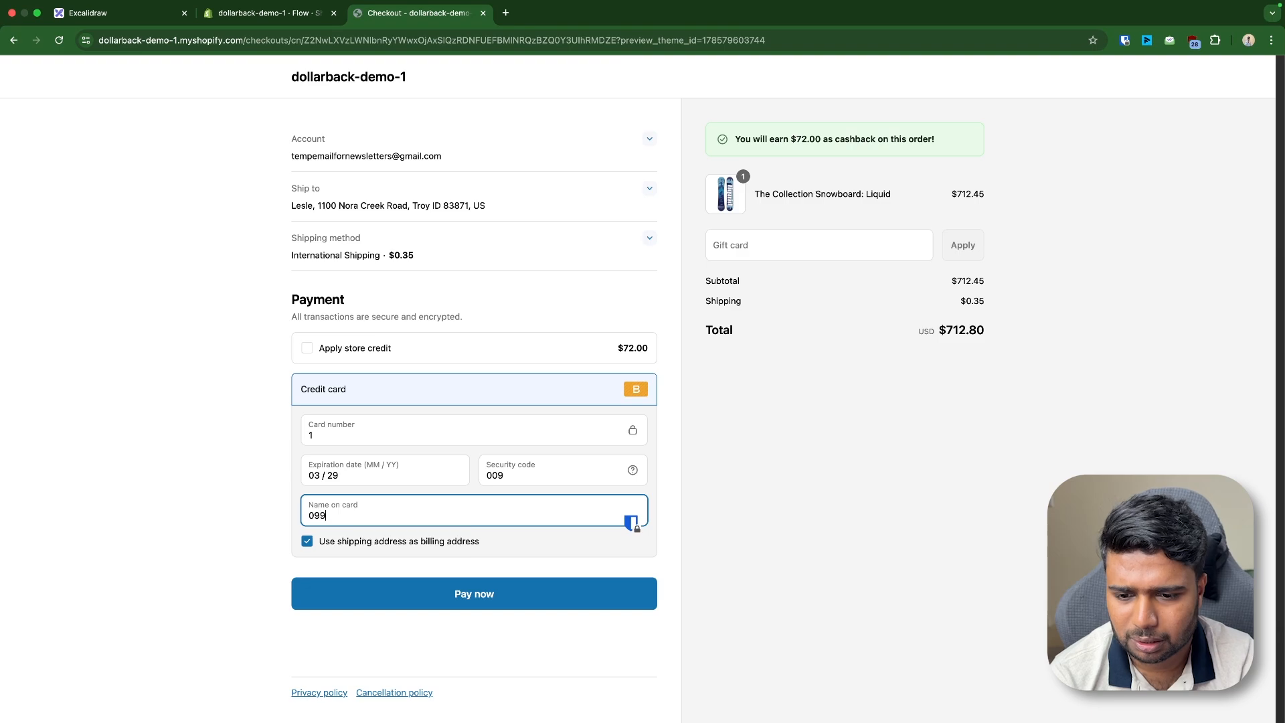
click(532, 606)
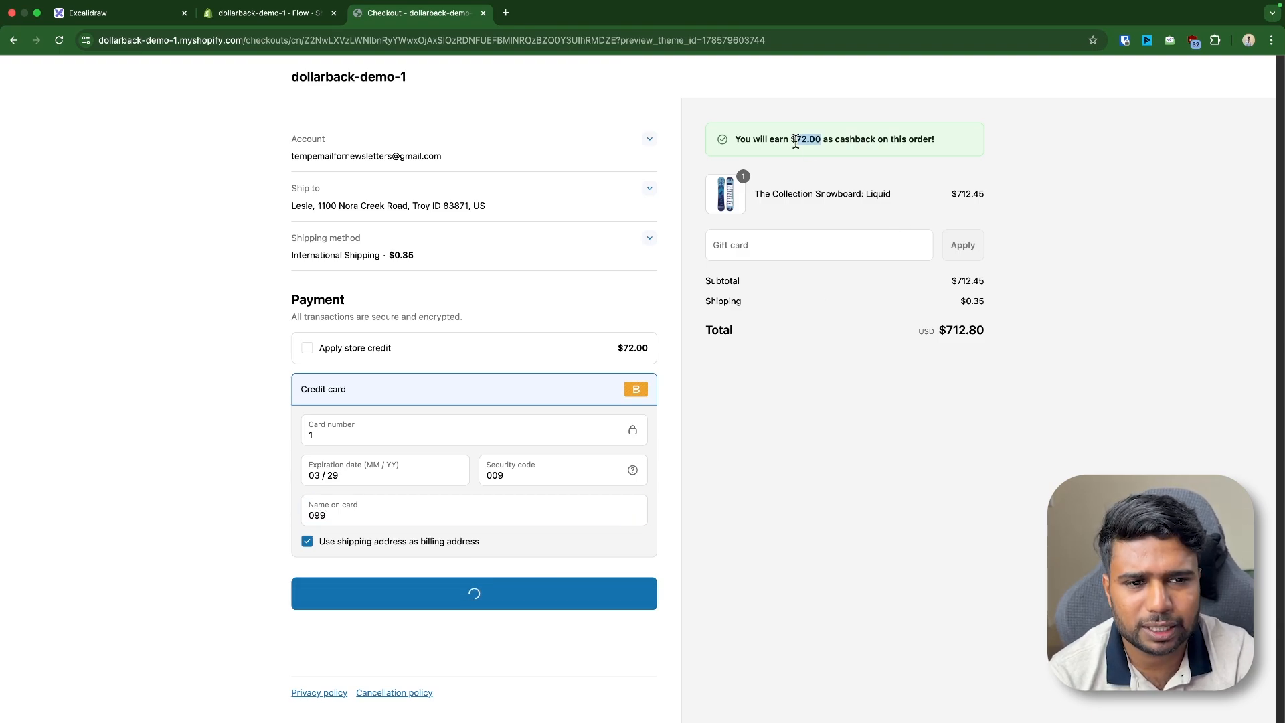
click(268, 13)
scroll(378, 469, down, 3)
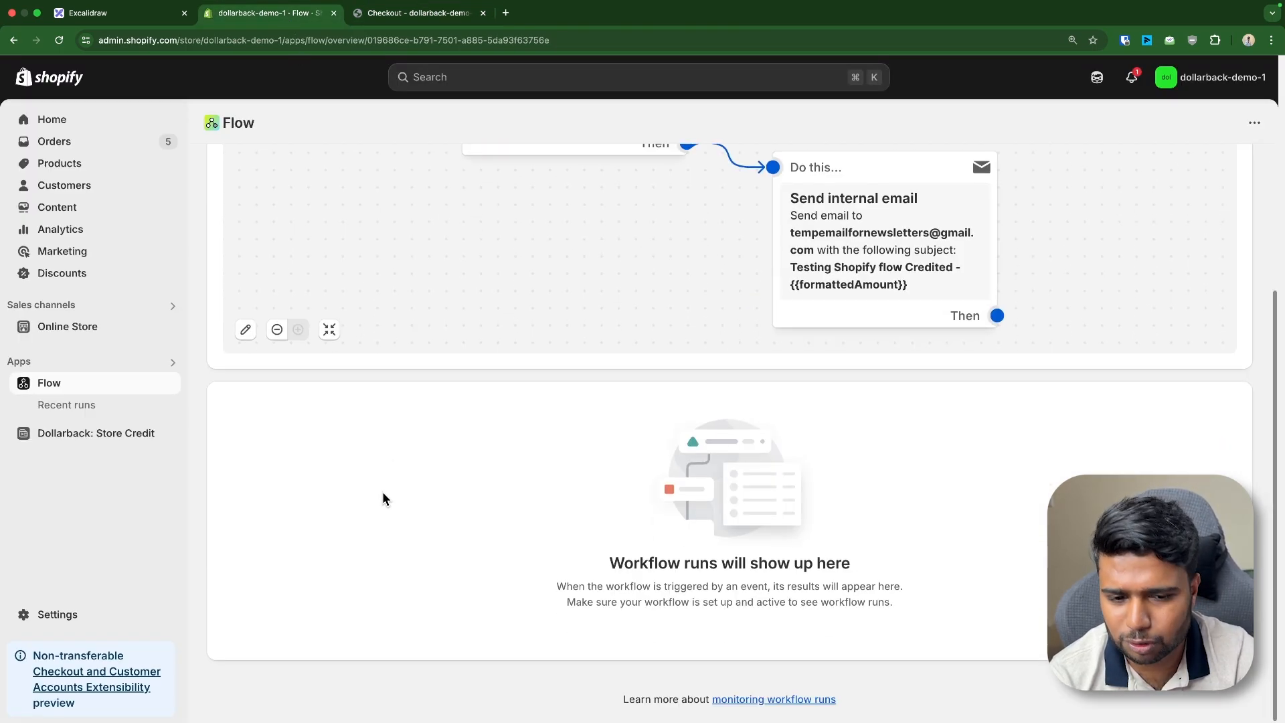
Open the latest Cashback Credited → Customer run from Recent runs
click(412, 13)
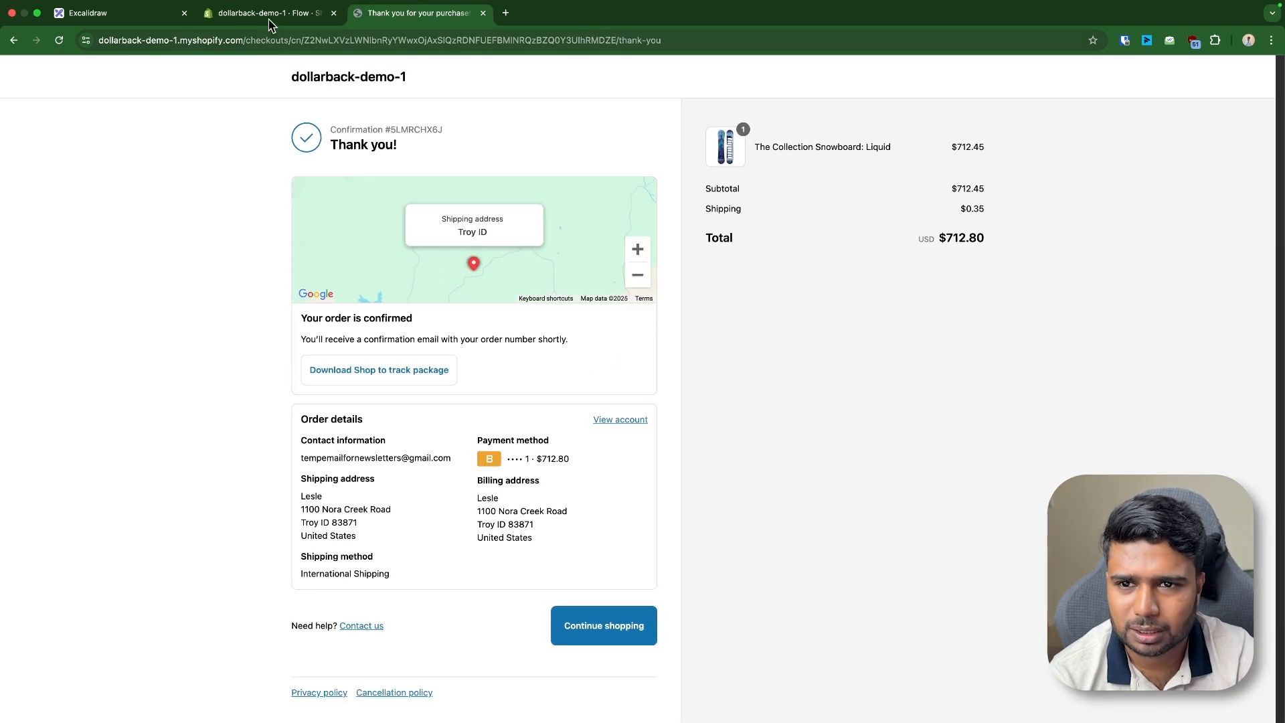
click(269, 15)
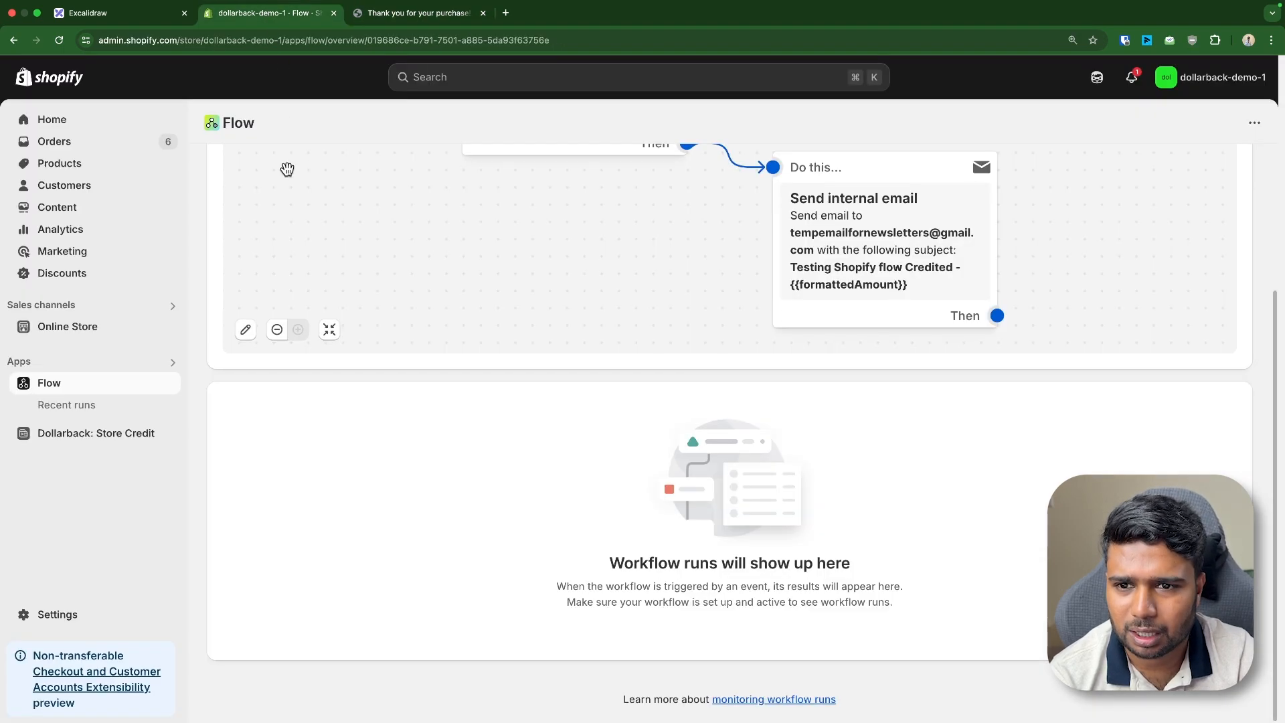
scroll(287, 169, up, 5)
click(218, 174)
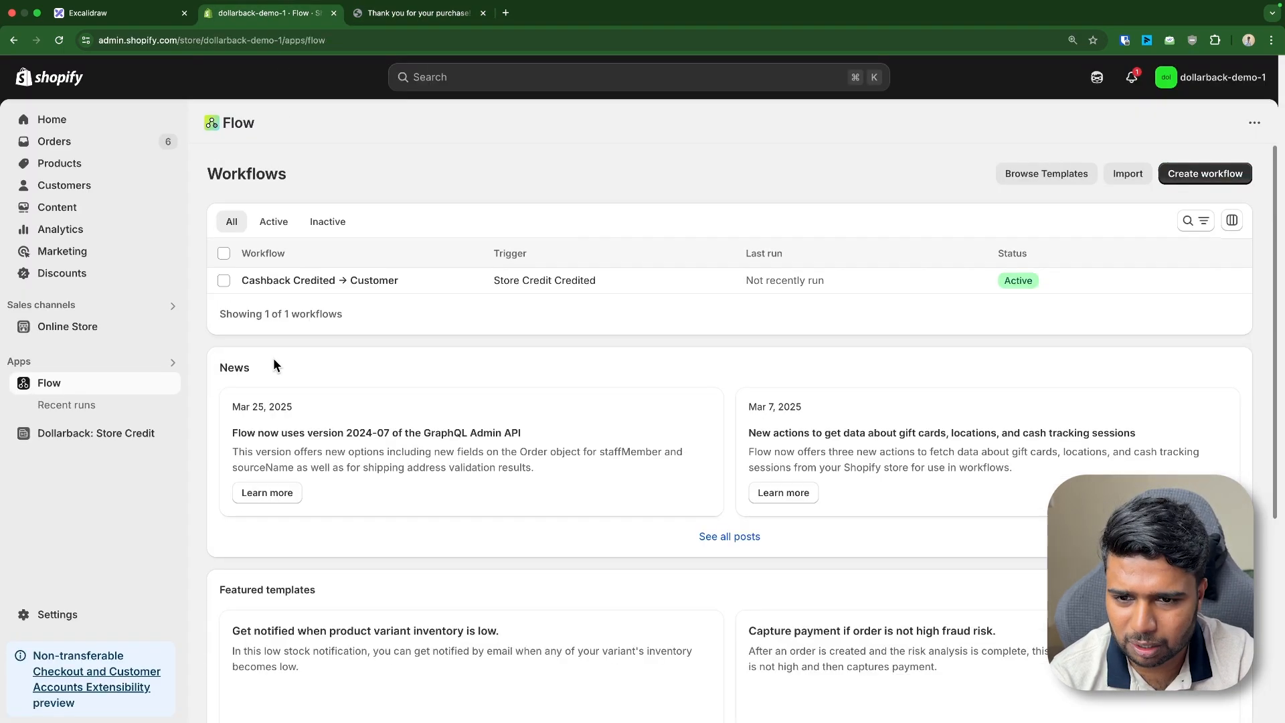
click(94, 407)
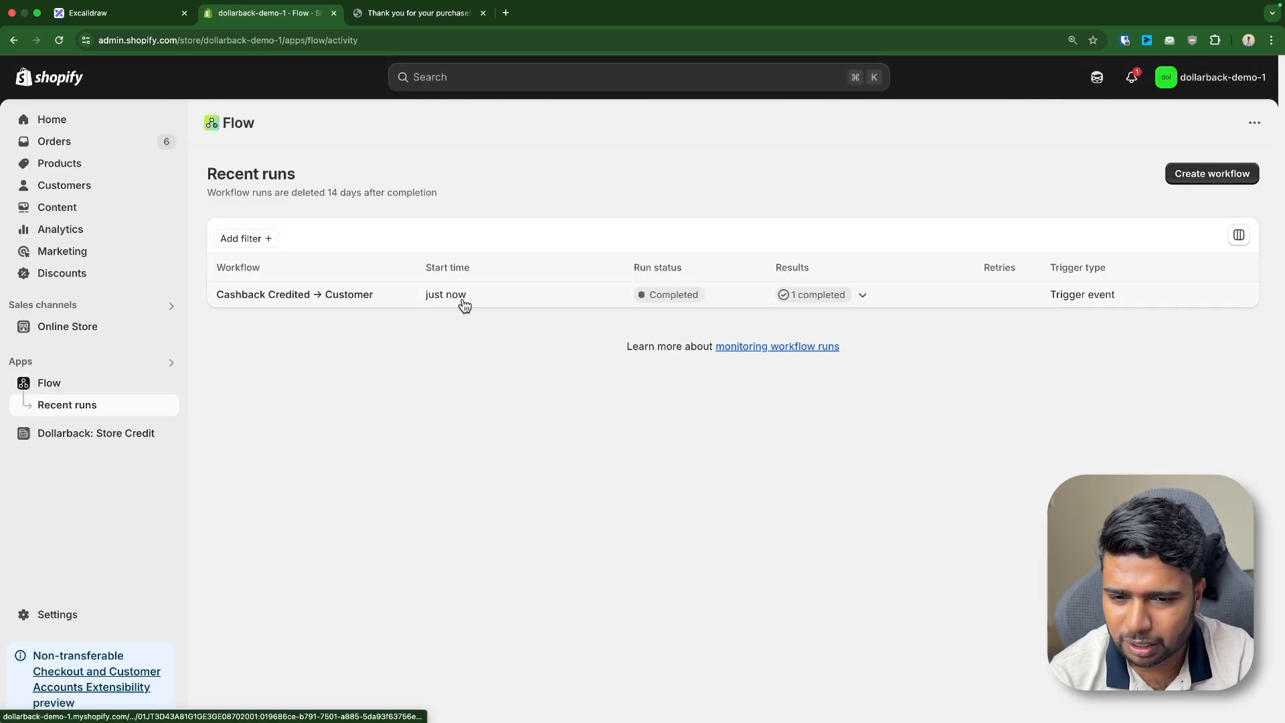
click(848, 296)
click(453, 294)
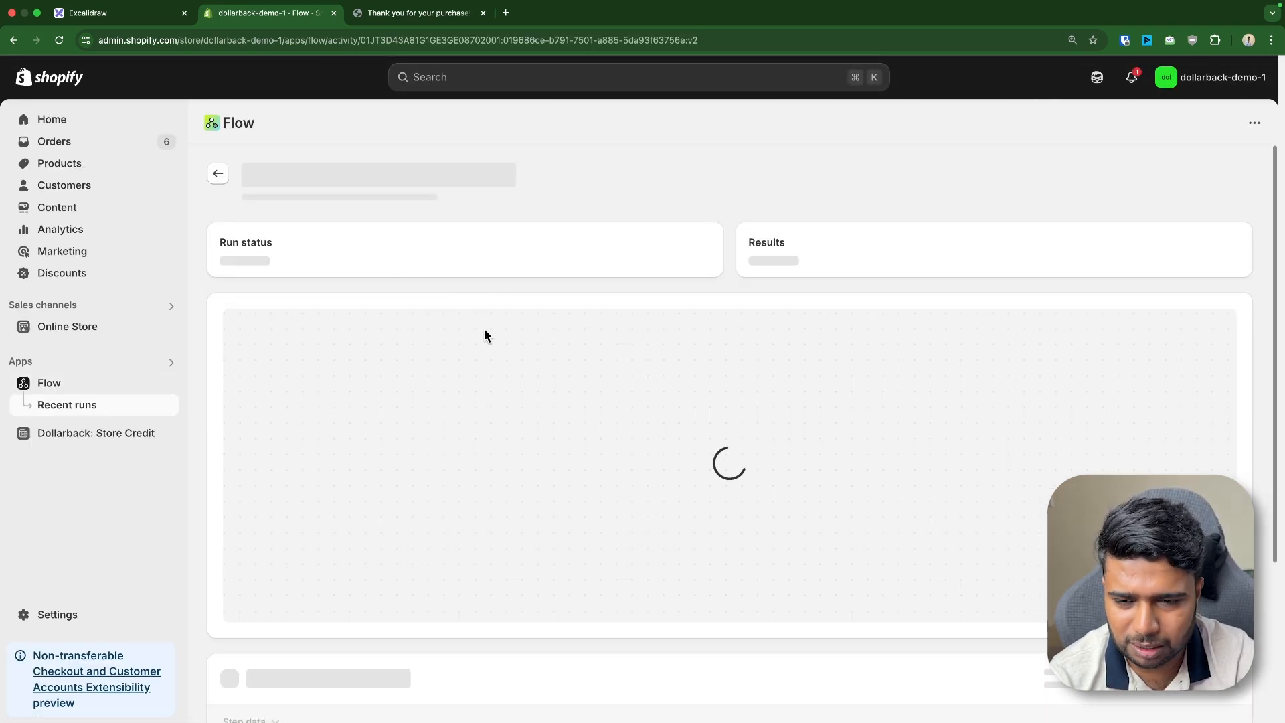
Expand and inspect the input and output JSON of the trigger and email steps
scroll(355, 345, down, 3)
click(268, 596)
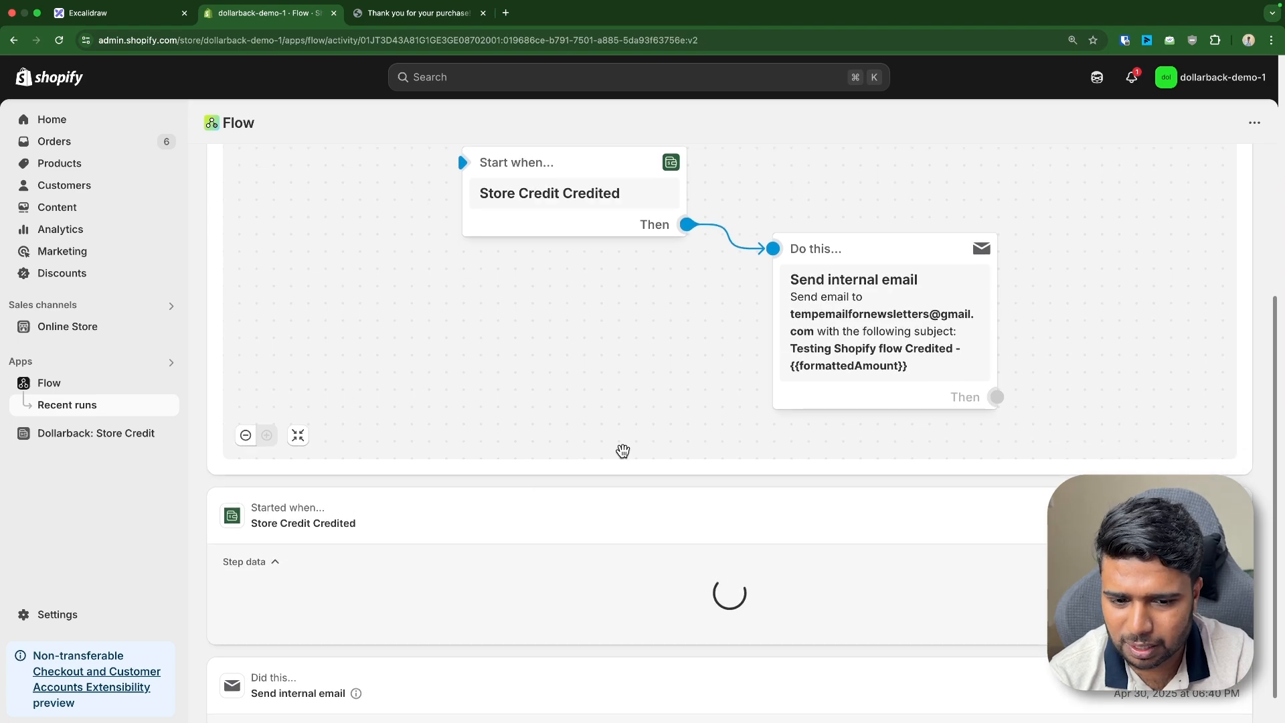
scroll(288, 468, down, 4)
drag(234, 382, 326, 497)
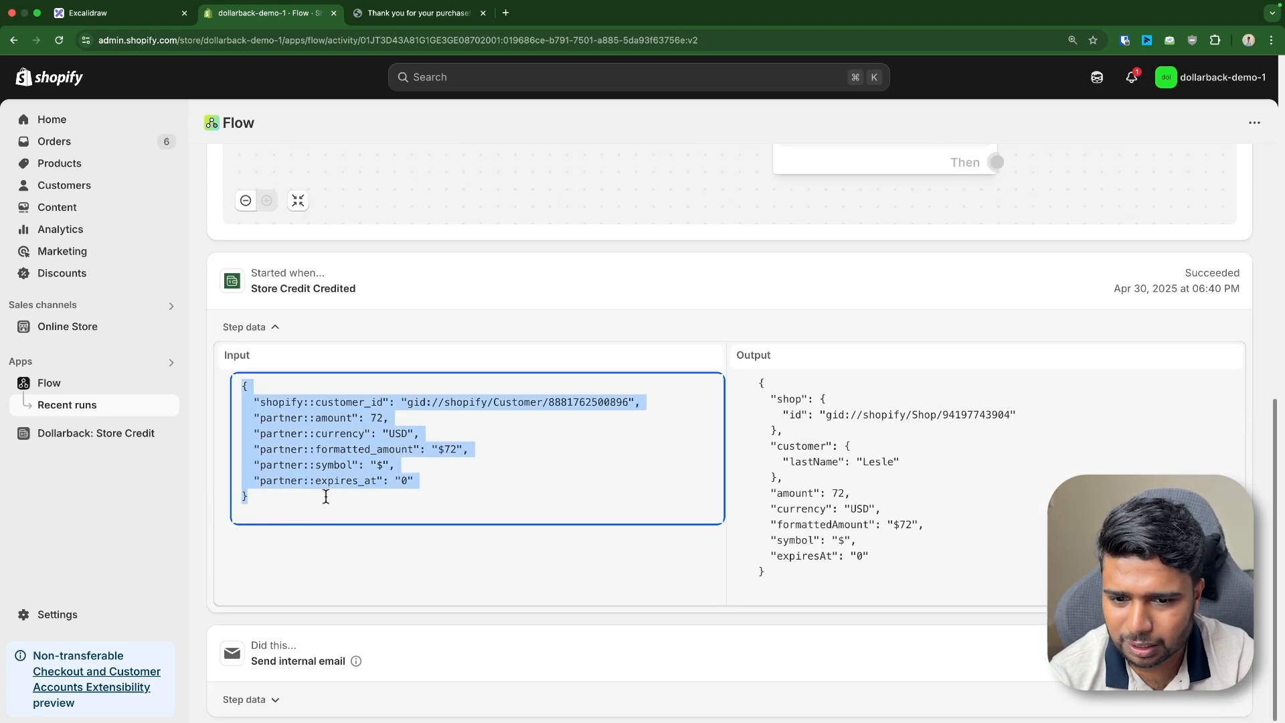
triple_click(564, 402)
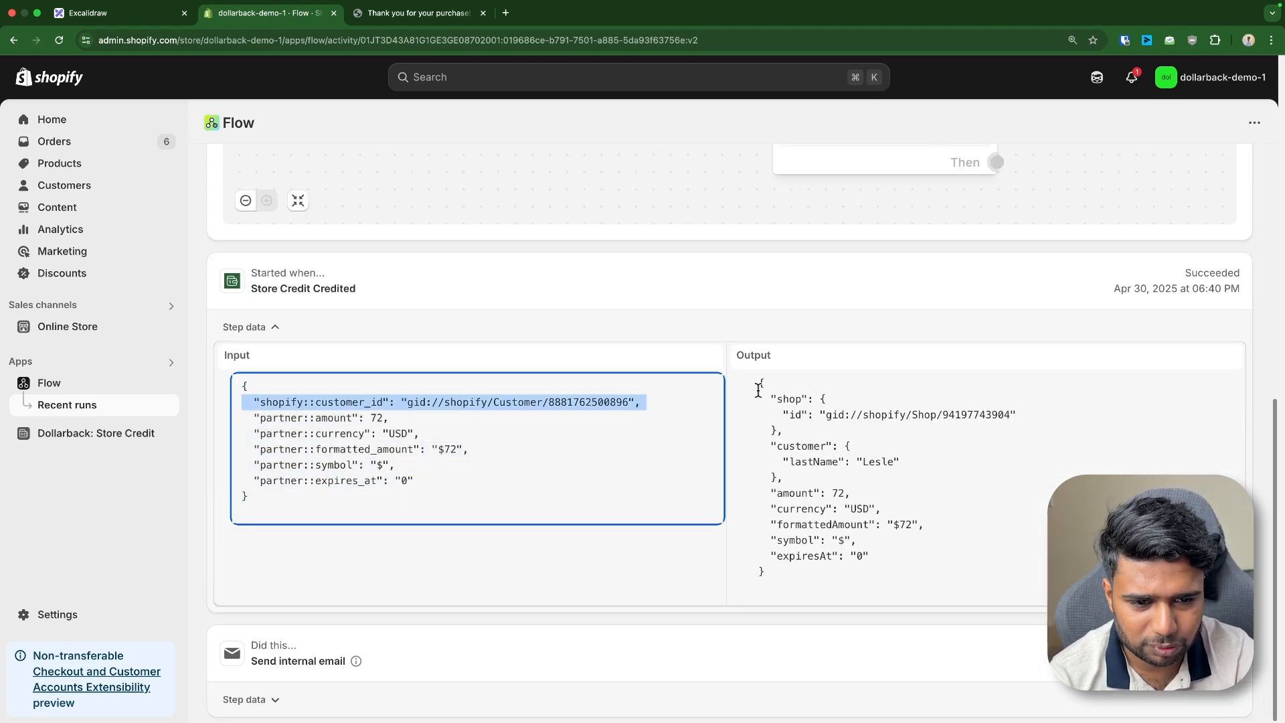
drag(758, 390, 809, 576)
click(258, 698)
scroll(444, 465, down, 5)
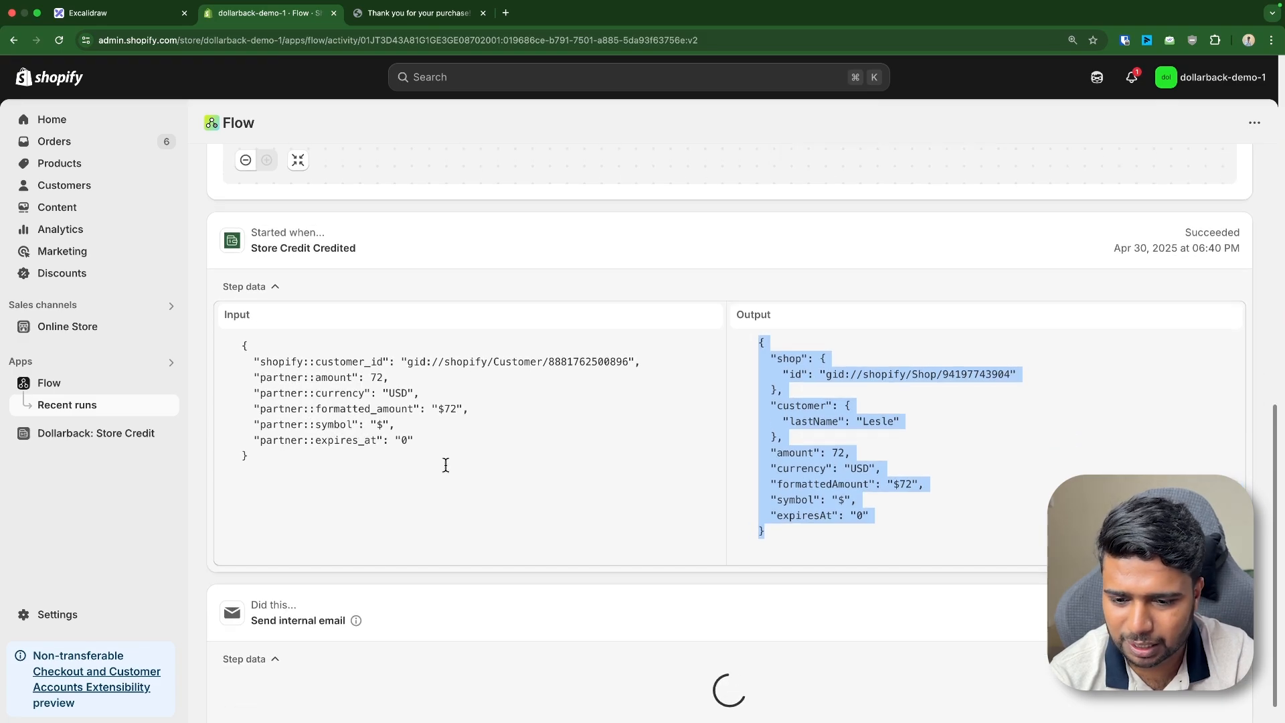
drag(237, 596, 339, 701)
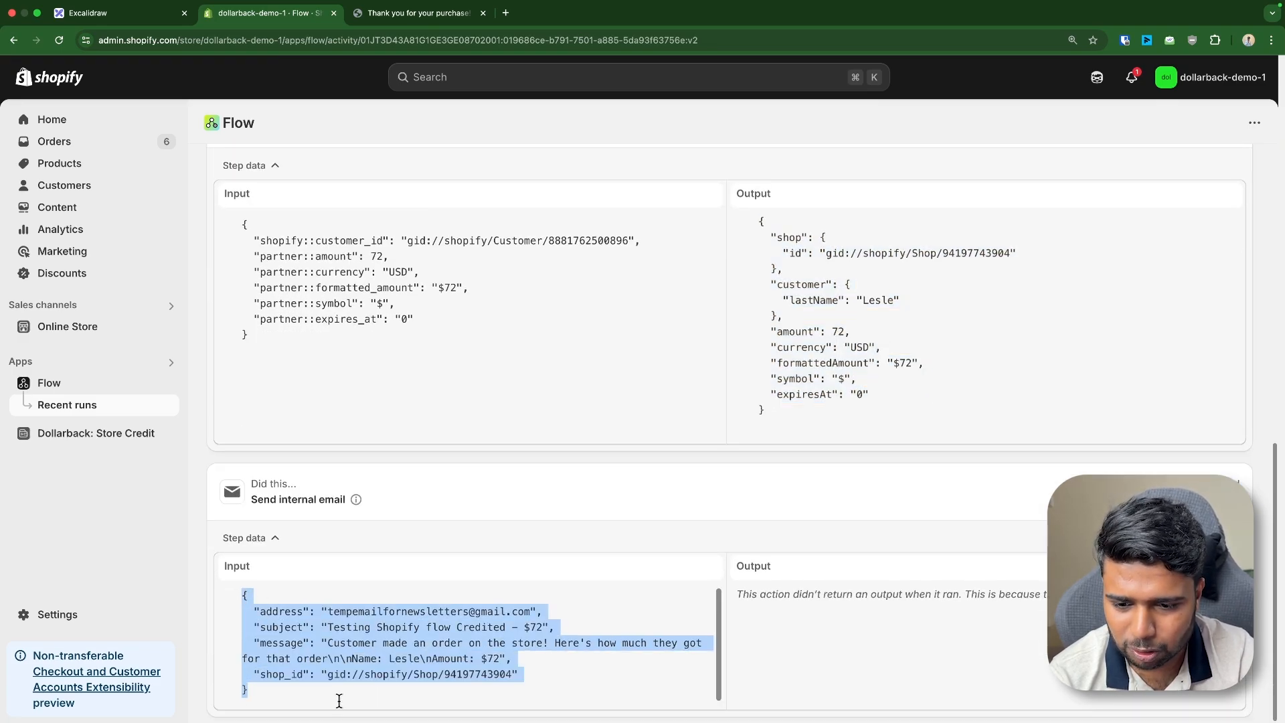
Refresh the Gmail inbox and view the Cashback Credited - Dollarback - Klaviyo email
key(ctrl+Right)
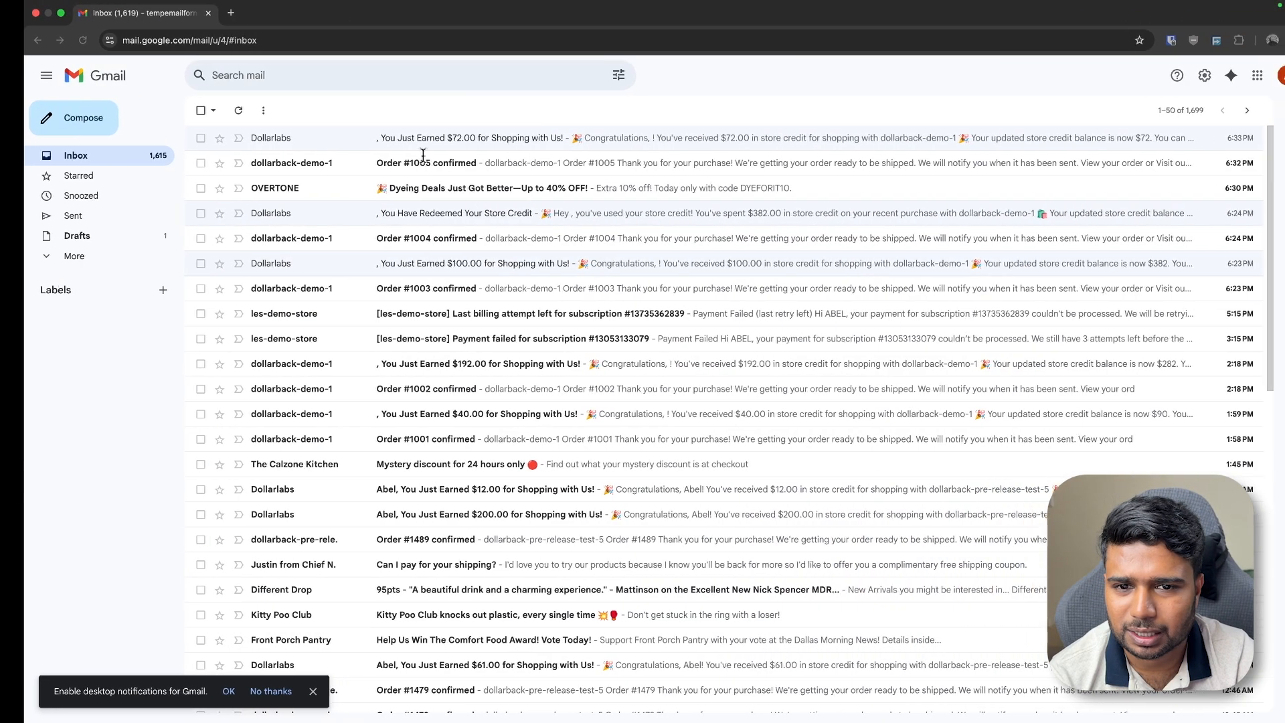
click(215, 110)
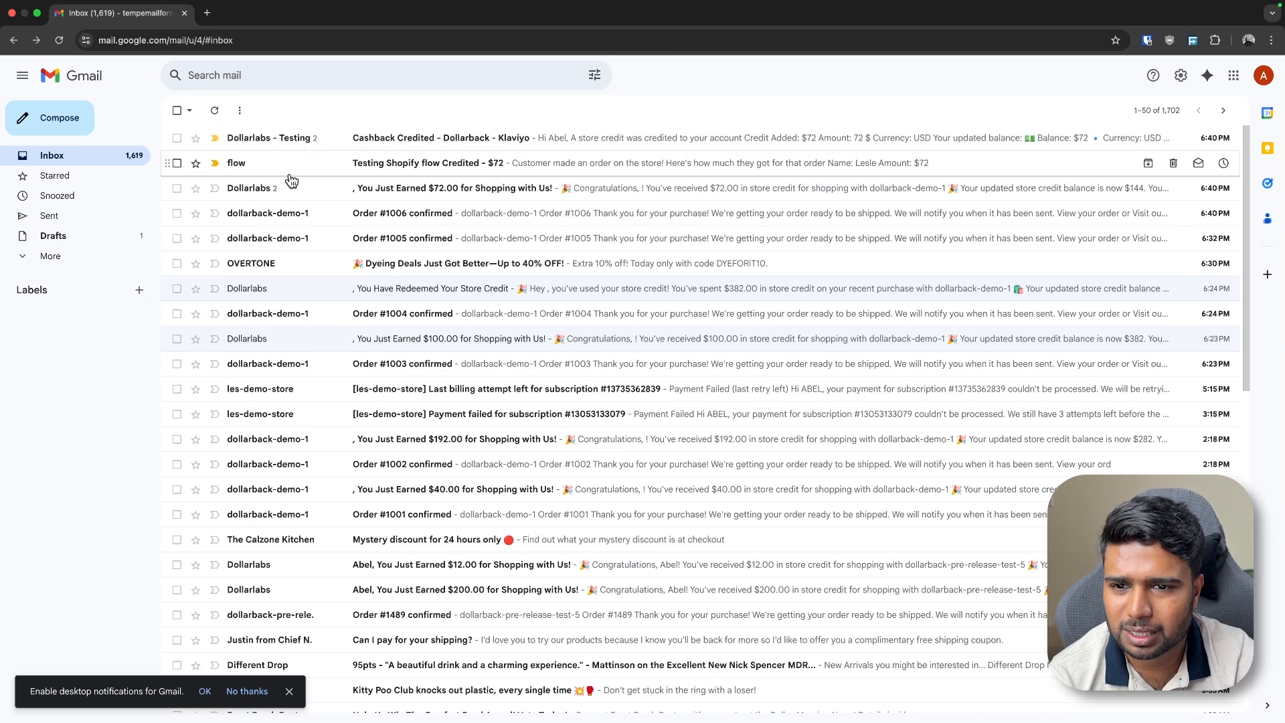
click(339, 137)
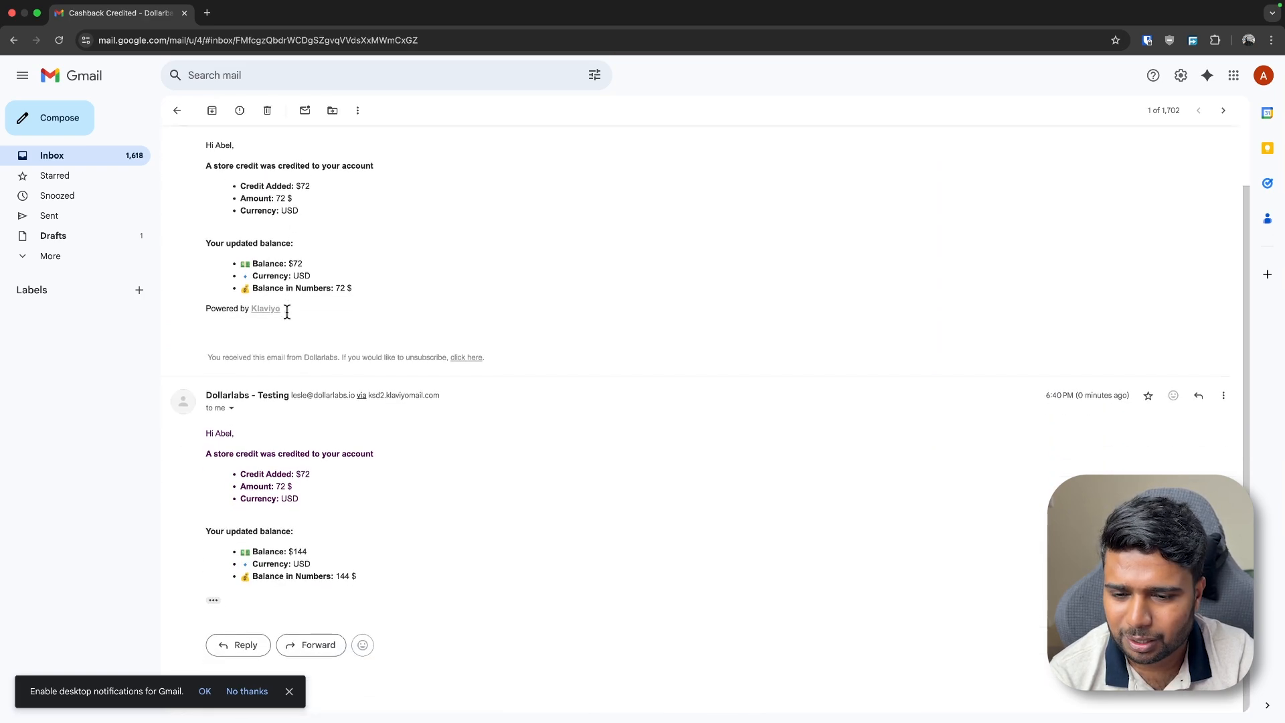
drag(206, 401, 472, 402)
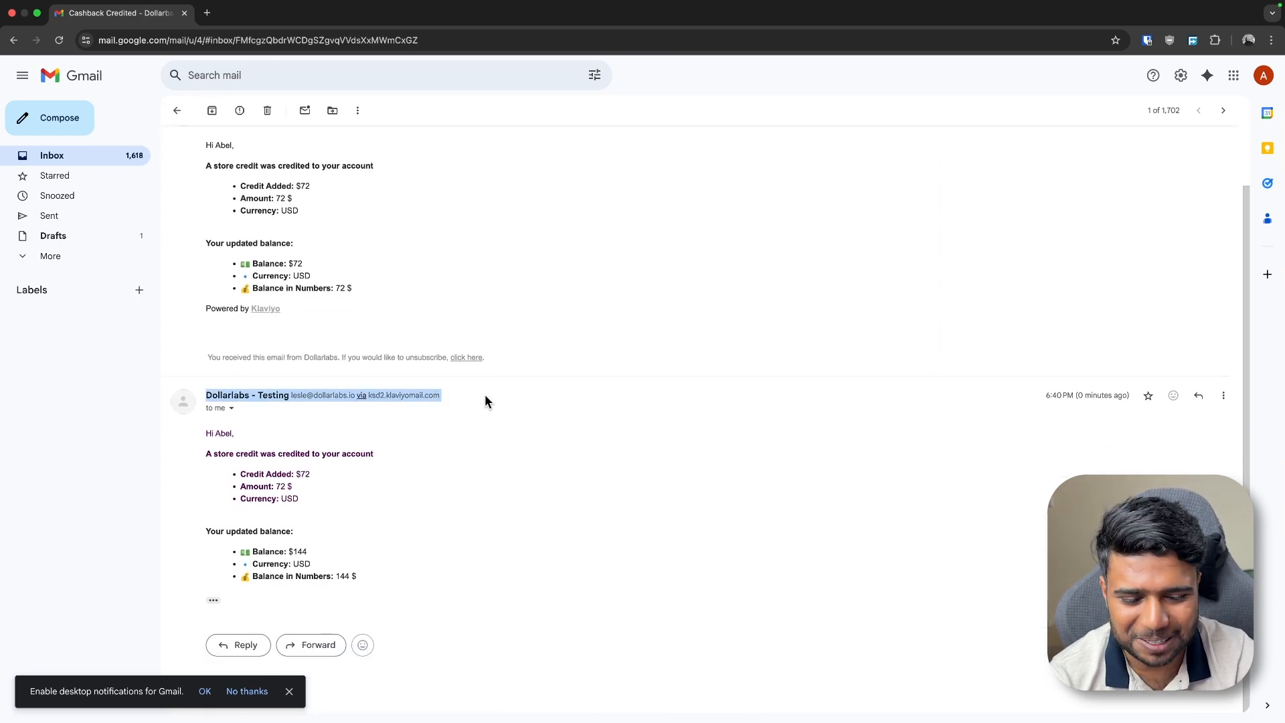
scroll(485, 395, left, 5)
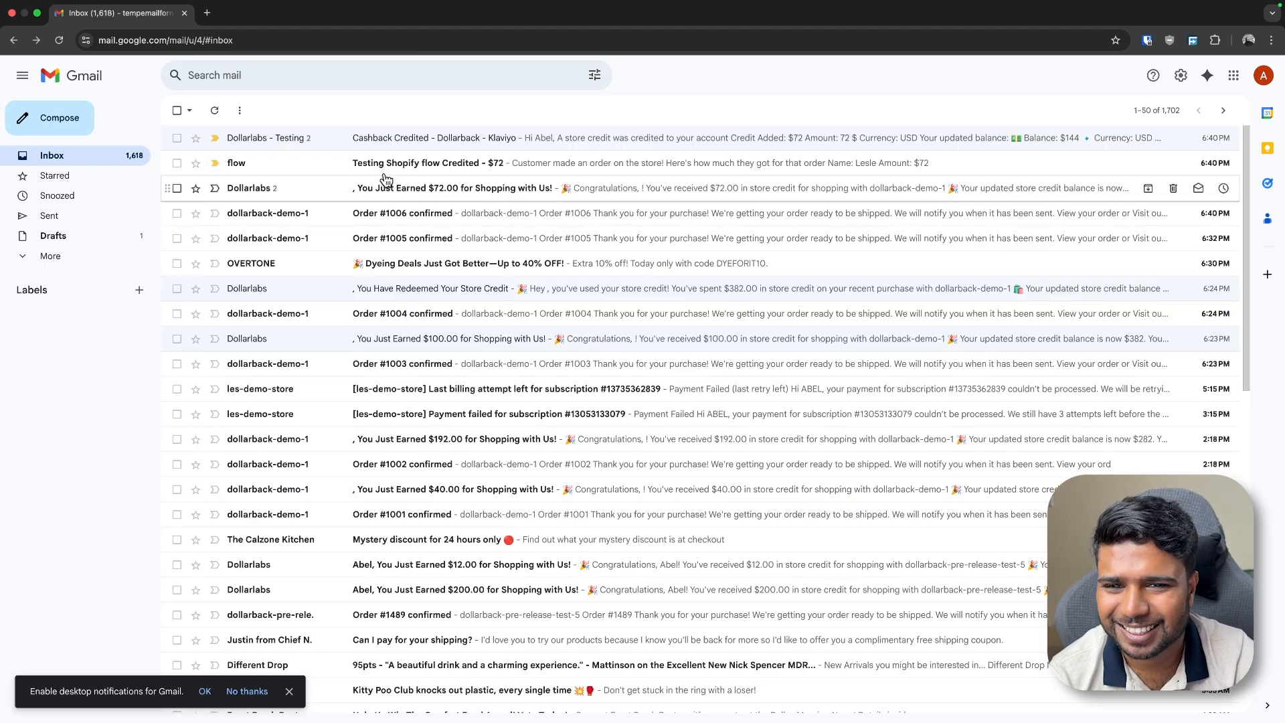
click(402, 139)
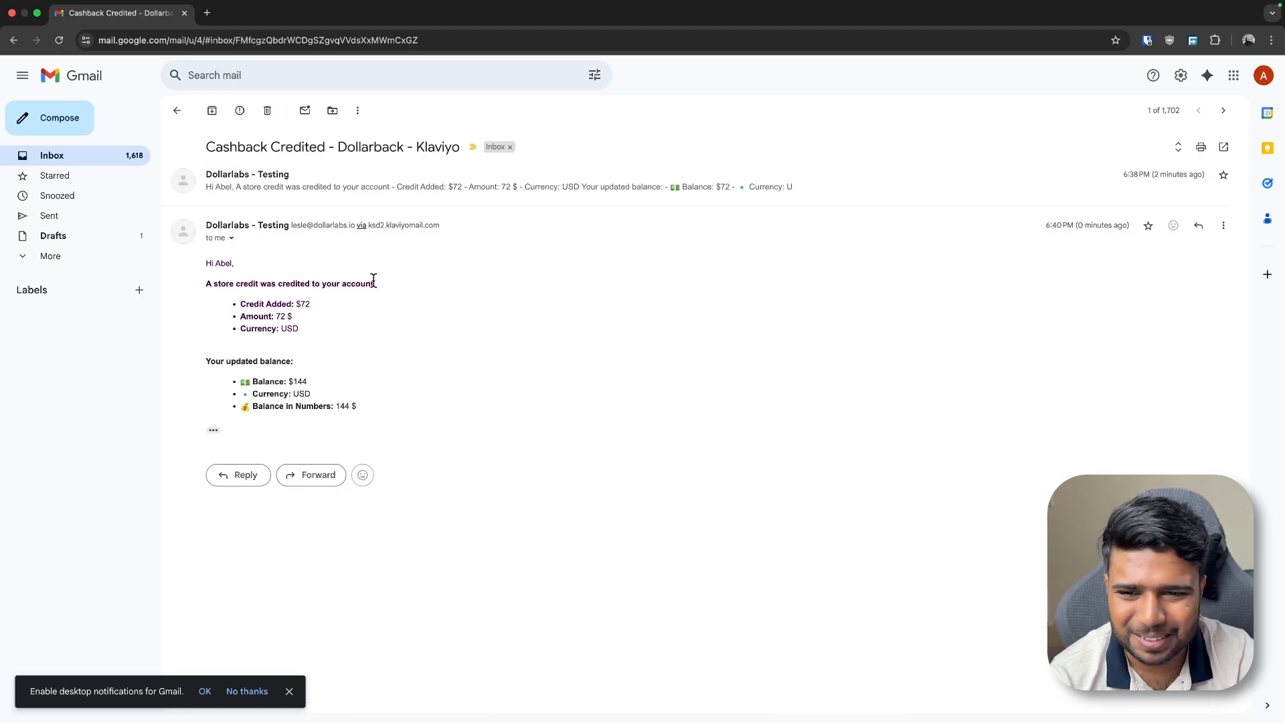
scroll(374, 281, left, 5)
Read the 'Testing Shopify flow Credited - $72' email's customer name and amount
click(313, 176)
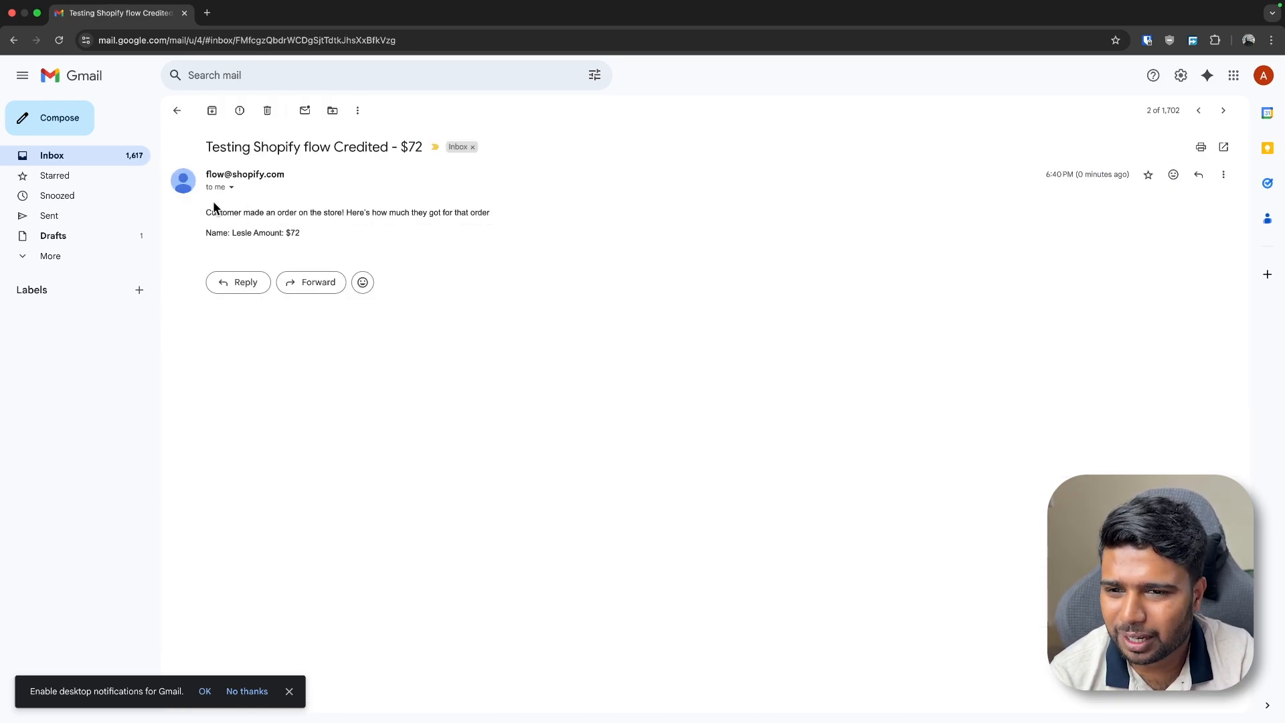
drag(206, 212, 506, 221)
double_click(254, 209)
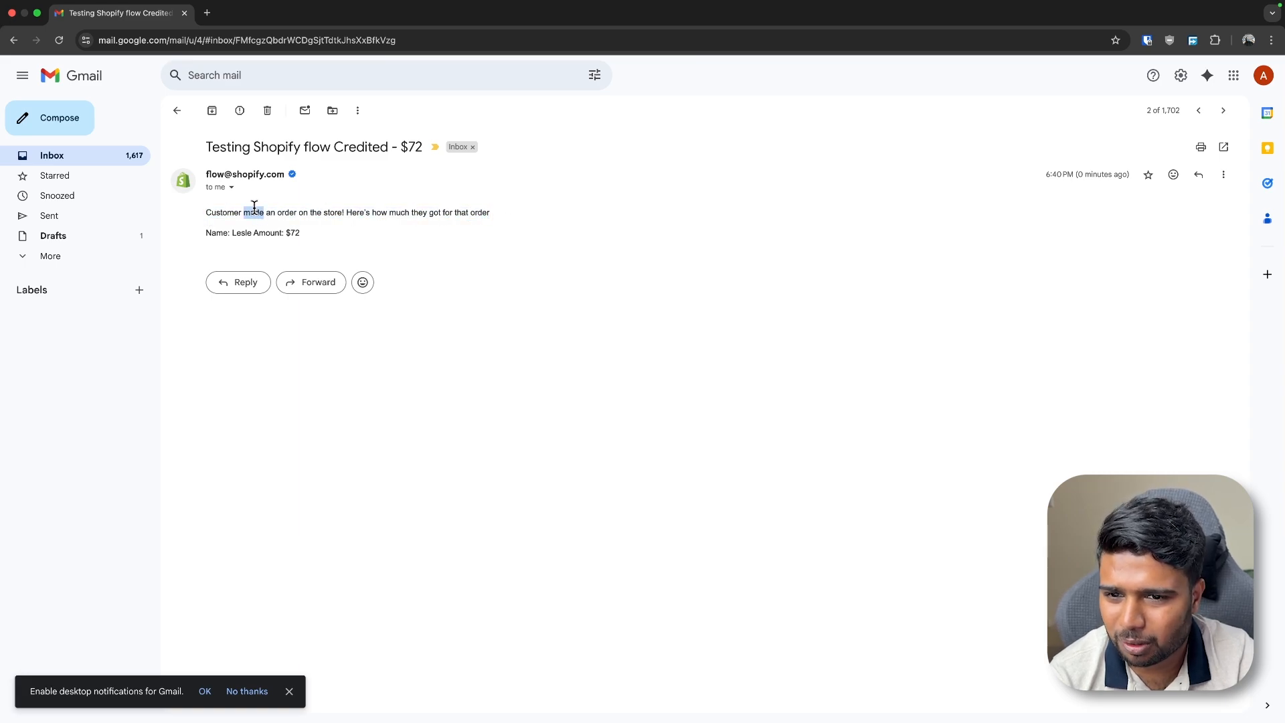
drag(359, 213, 511, 218)
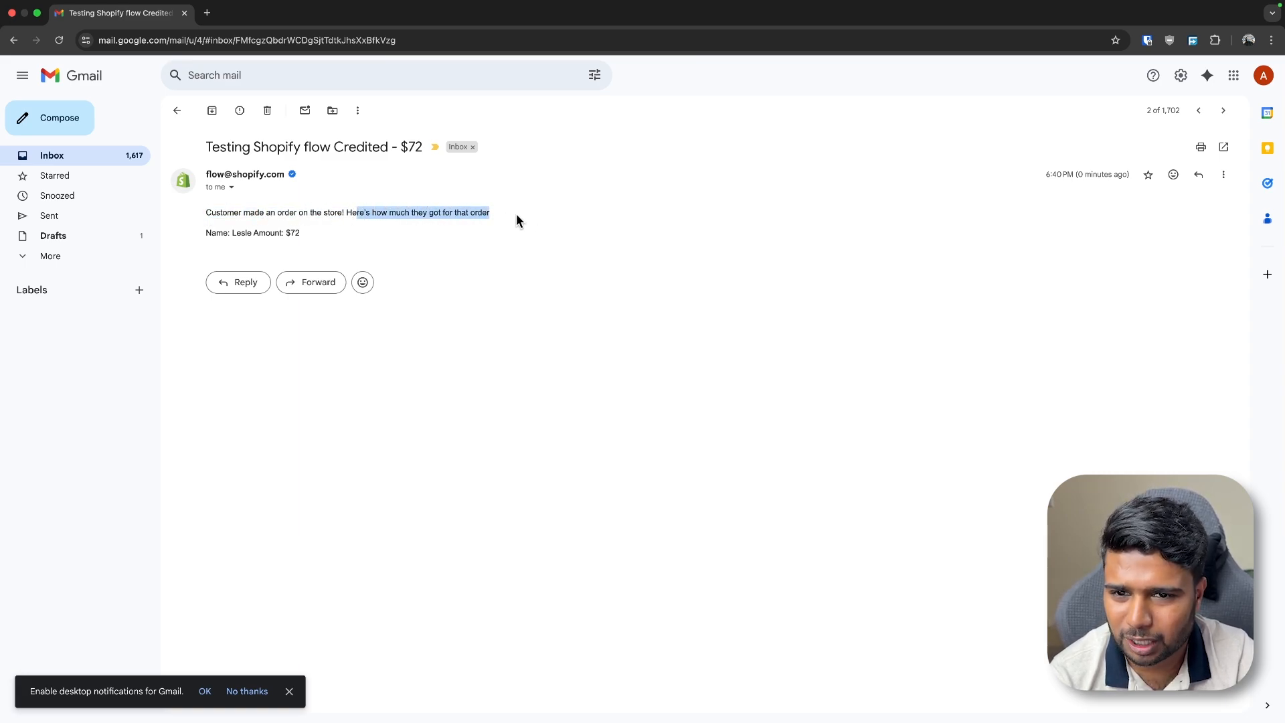
drag(199, 229, 192, 198)
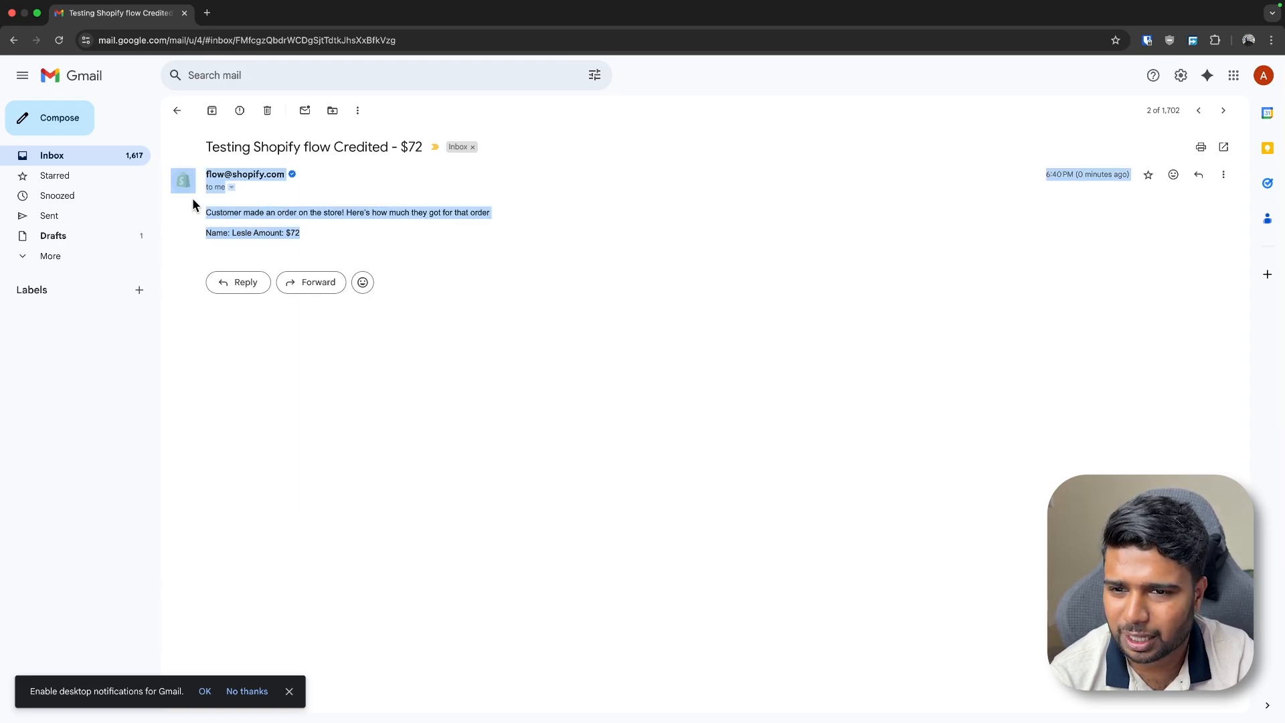
scroll(326, 249, left, 5)
Go back through Recent runs to the Workflows list, showing Cashback Credited → Customer last run 1 minute ago
key(ctrl+Left)
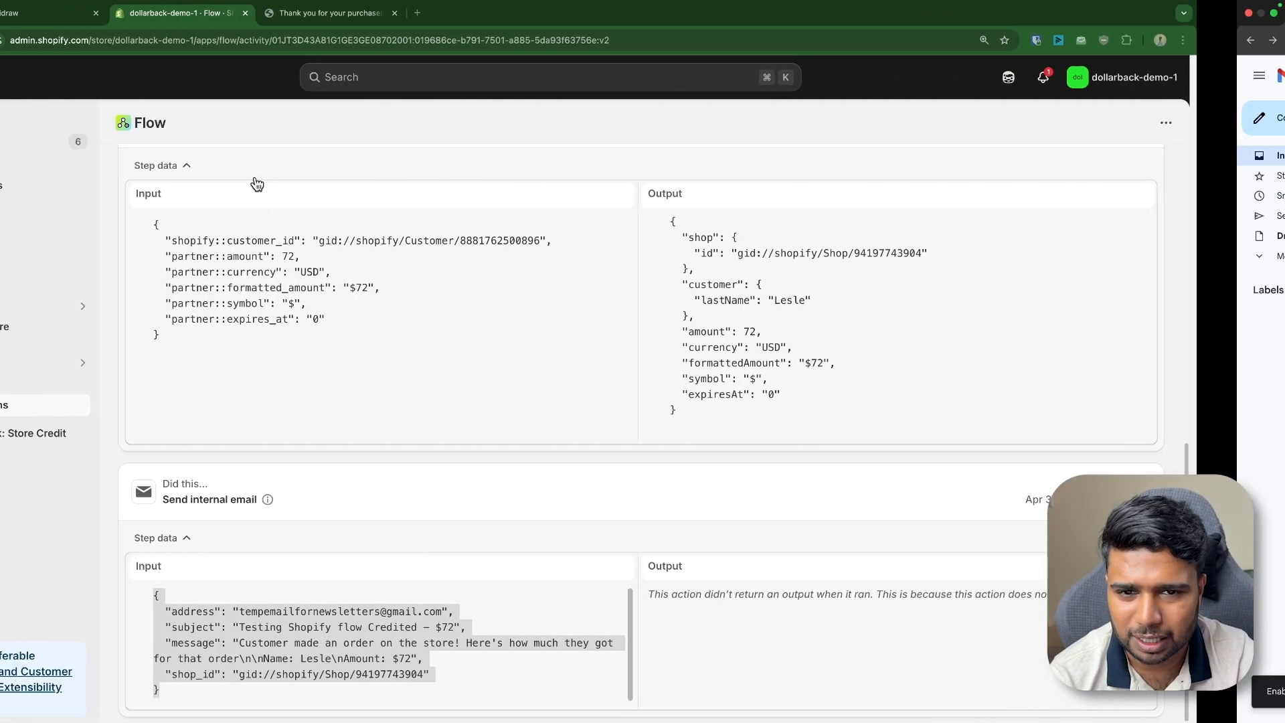
scroll(385, 170, up, 15)
click(221, 173)
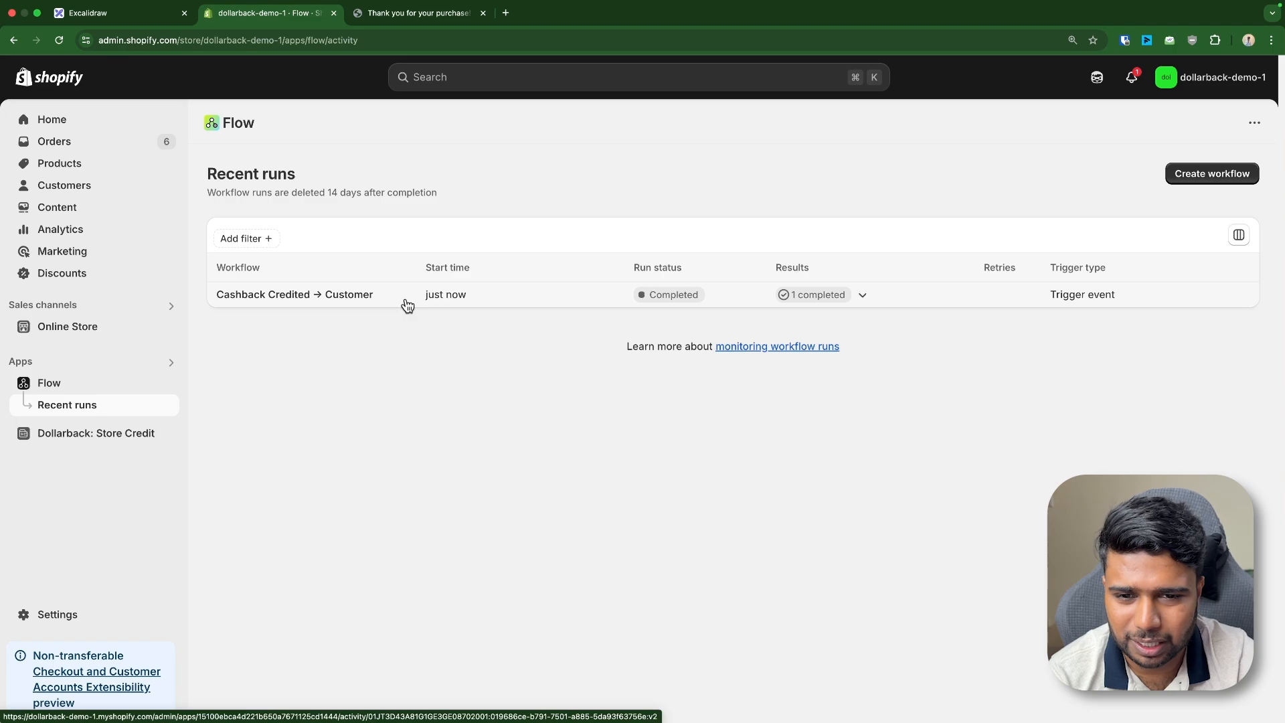
click(121, 388)
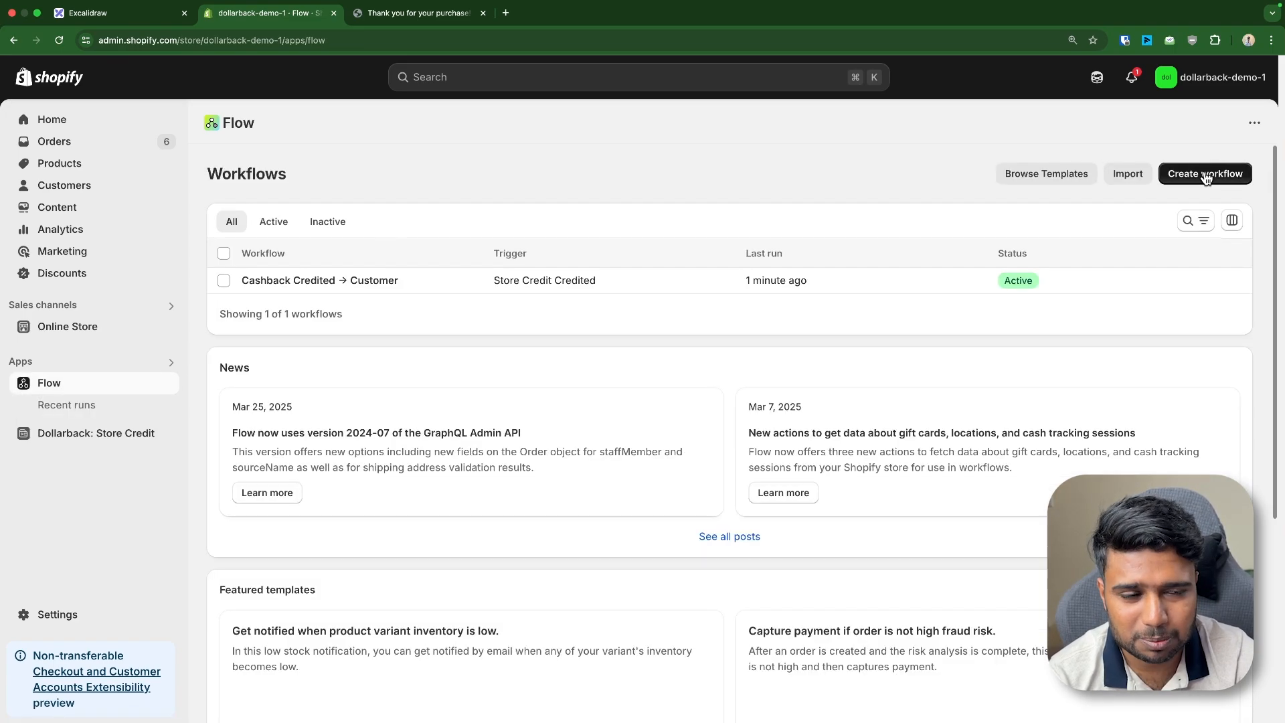
Start a new workflow triggered by Order created and browse the Dollarback: Store Credit actions
click(1196, 175)
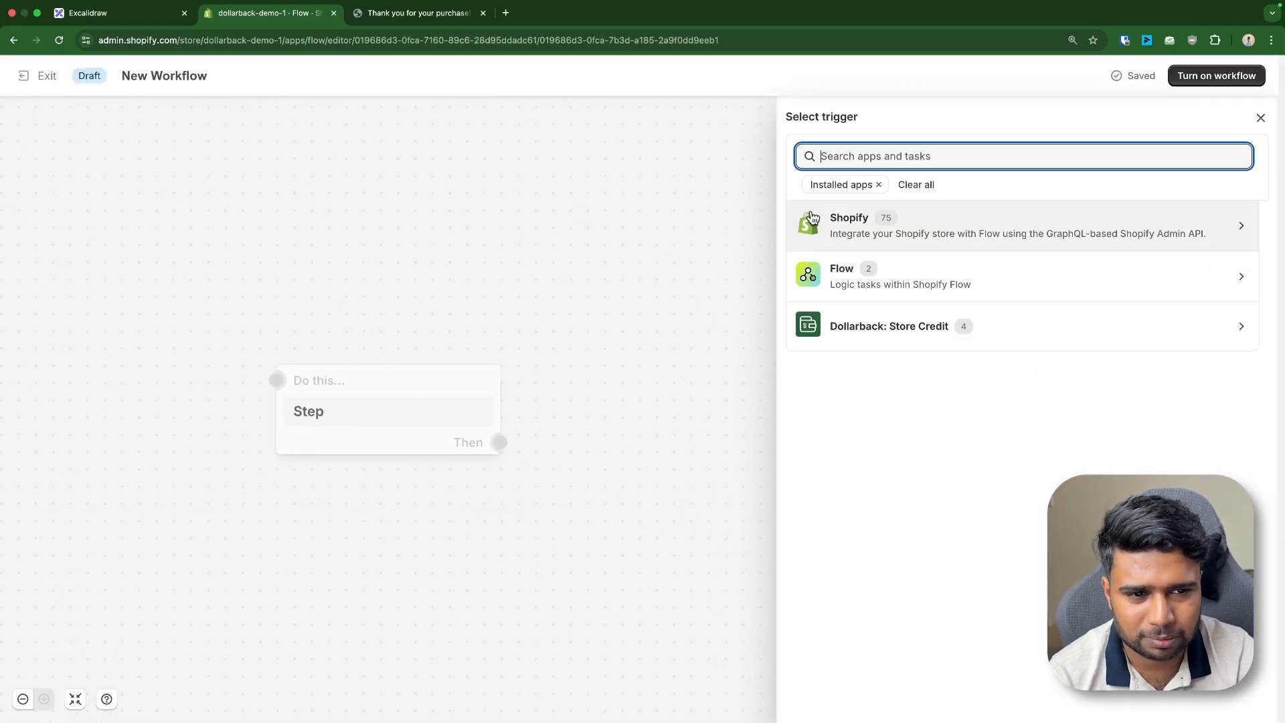
click(837, 227)
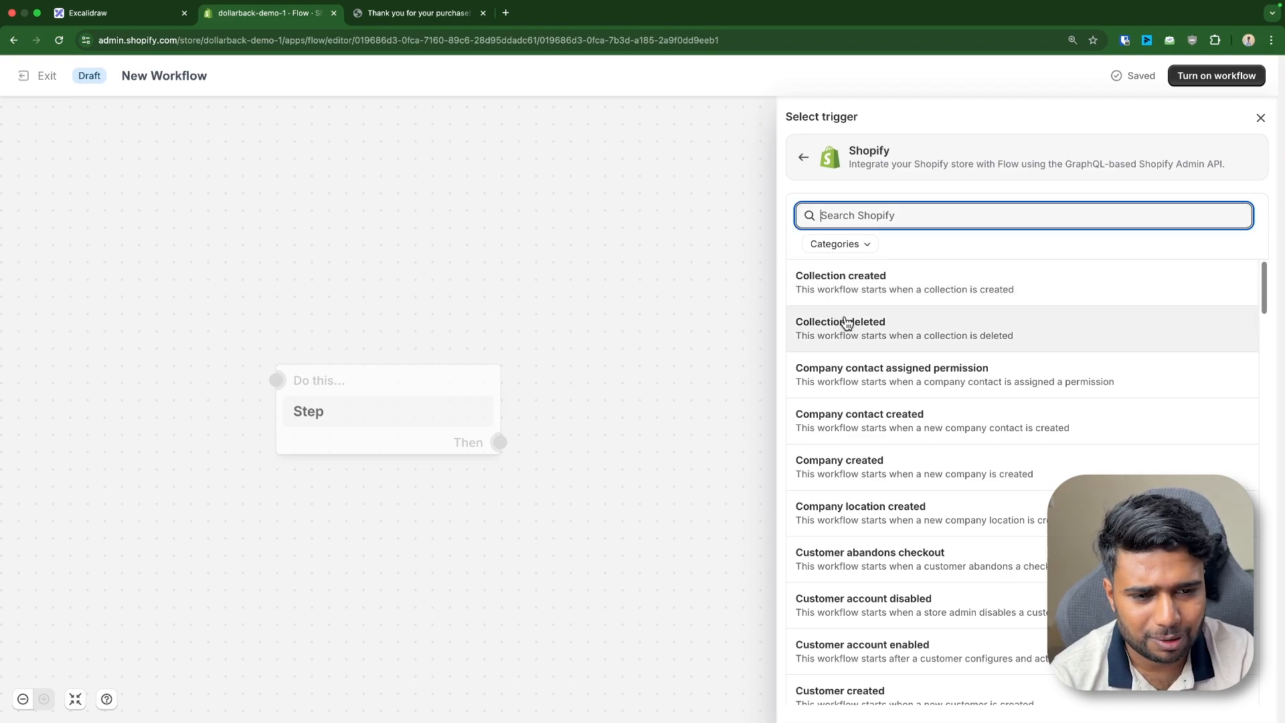
text(order)
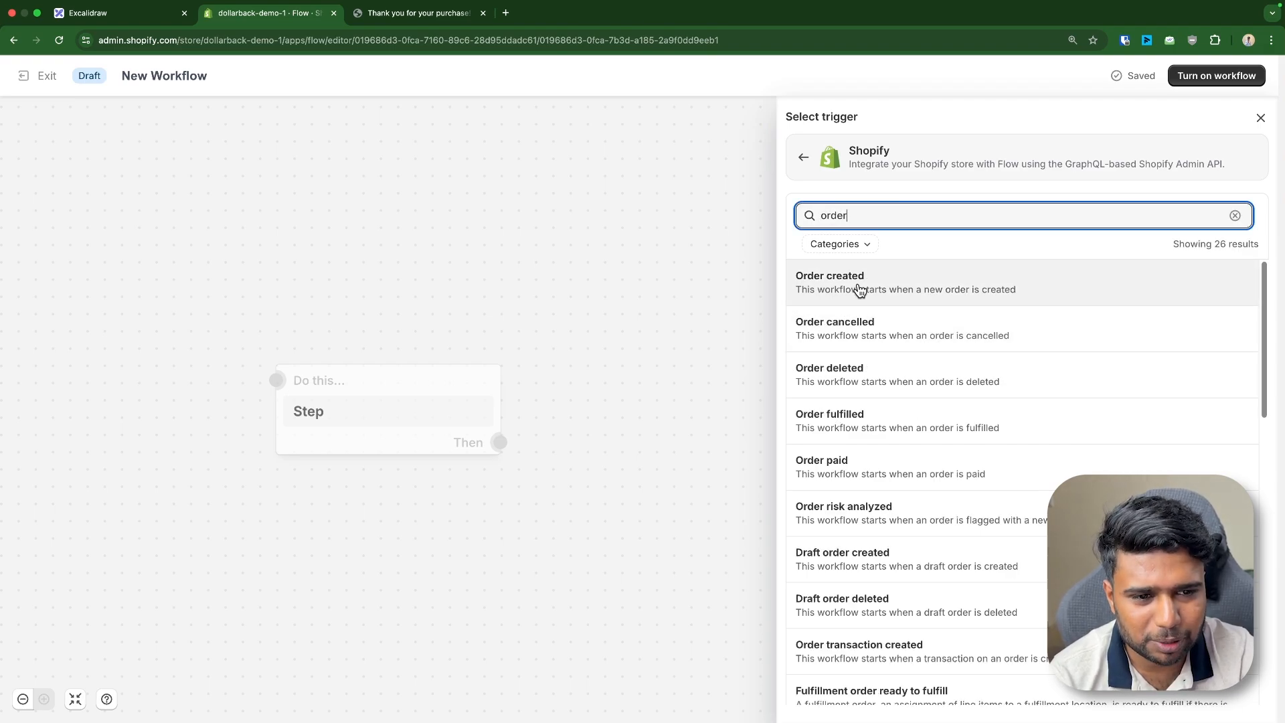
click(860, 285)
click(500, 442)
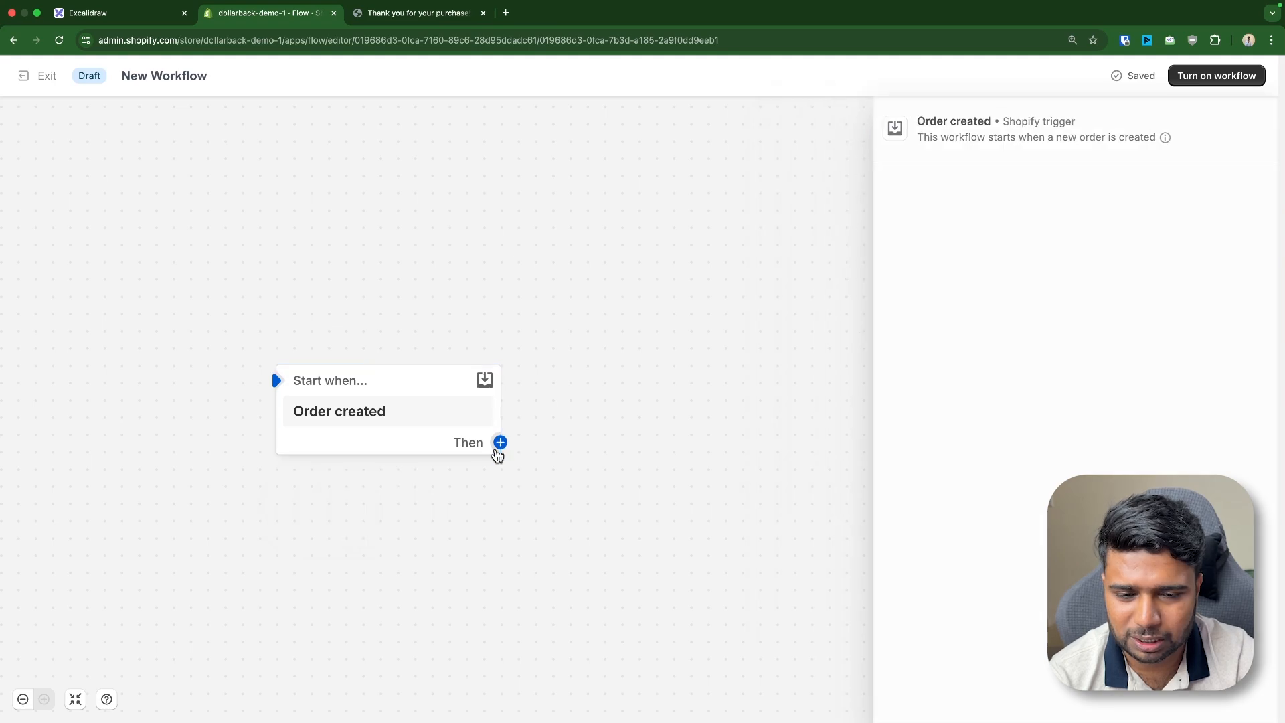
click(612, 438)
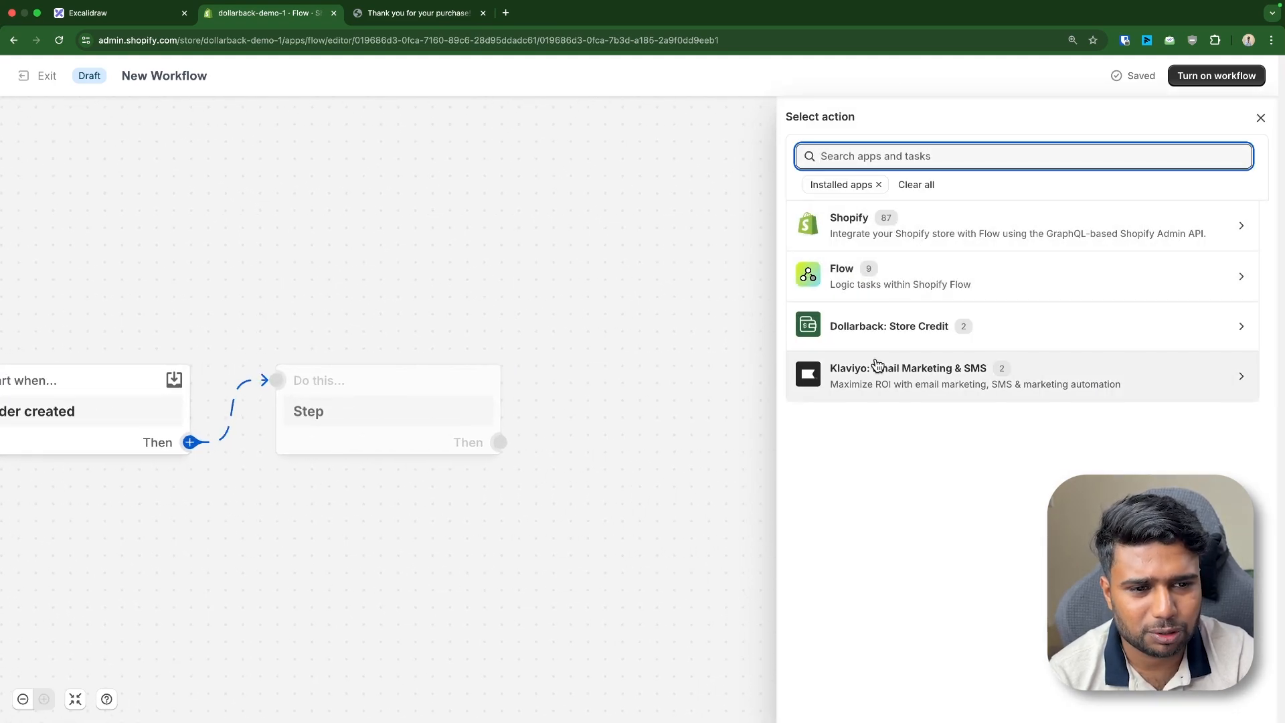
click(878, 324)
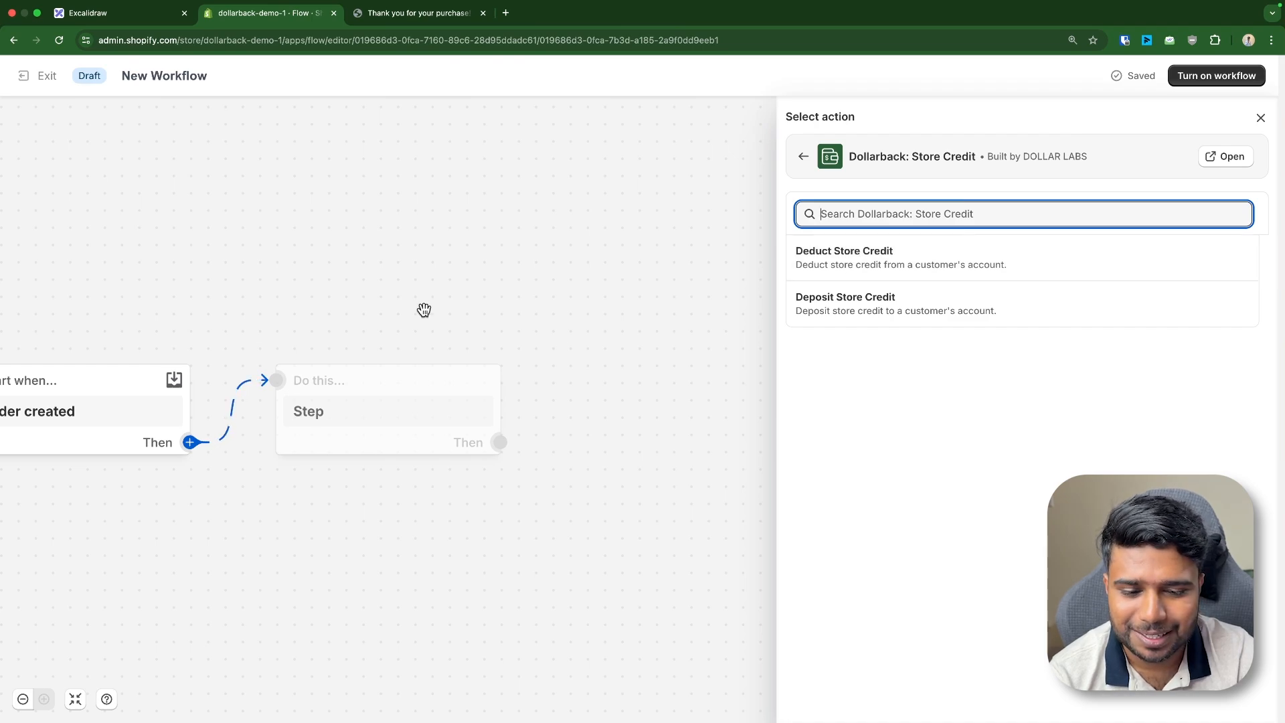
Reposition the Order created trigger, re-add an action step, and browse the Dollarback actions again
drag(249, 299, 435, 228)
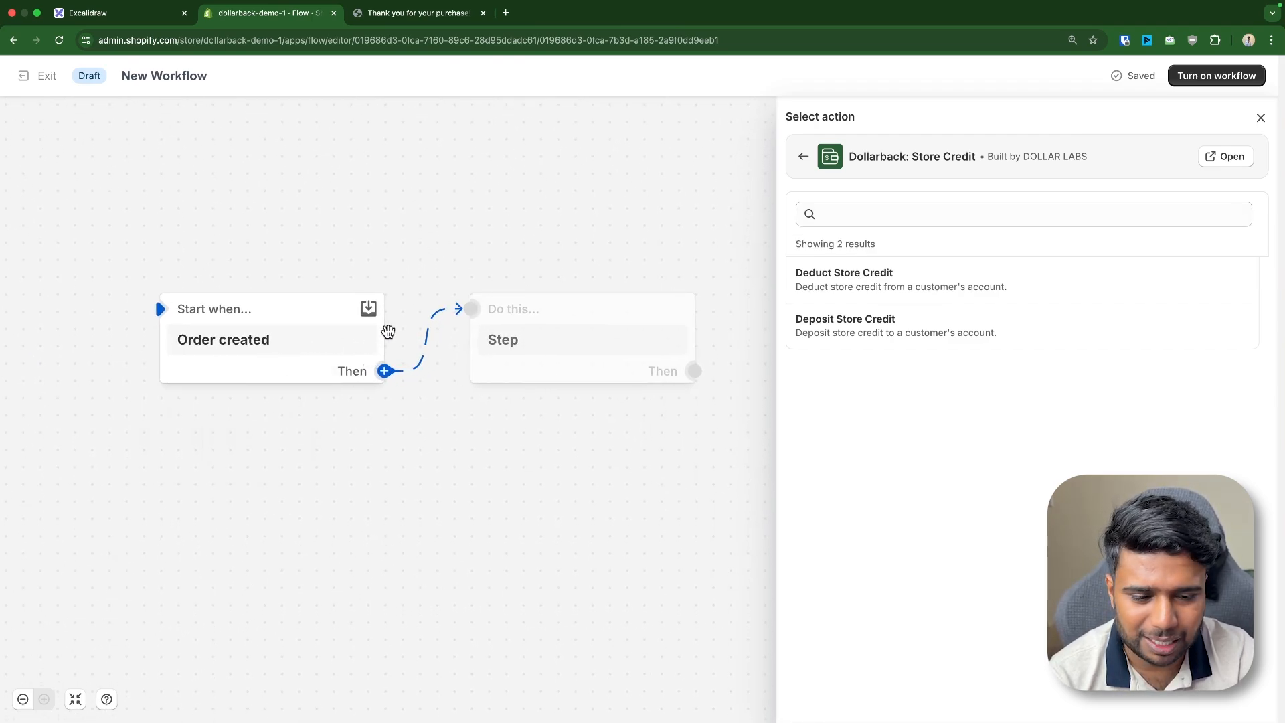
drag(310, 320, 291, 284)
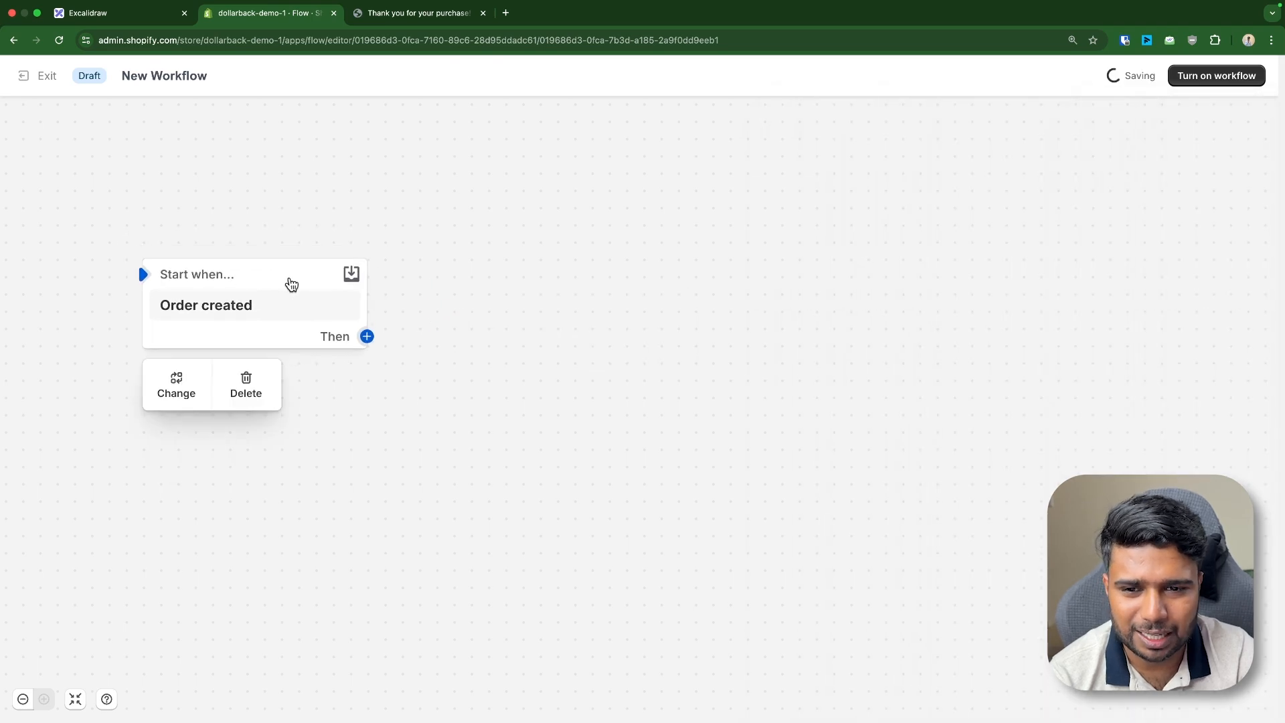
click(367, 336)
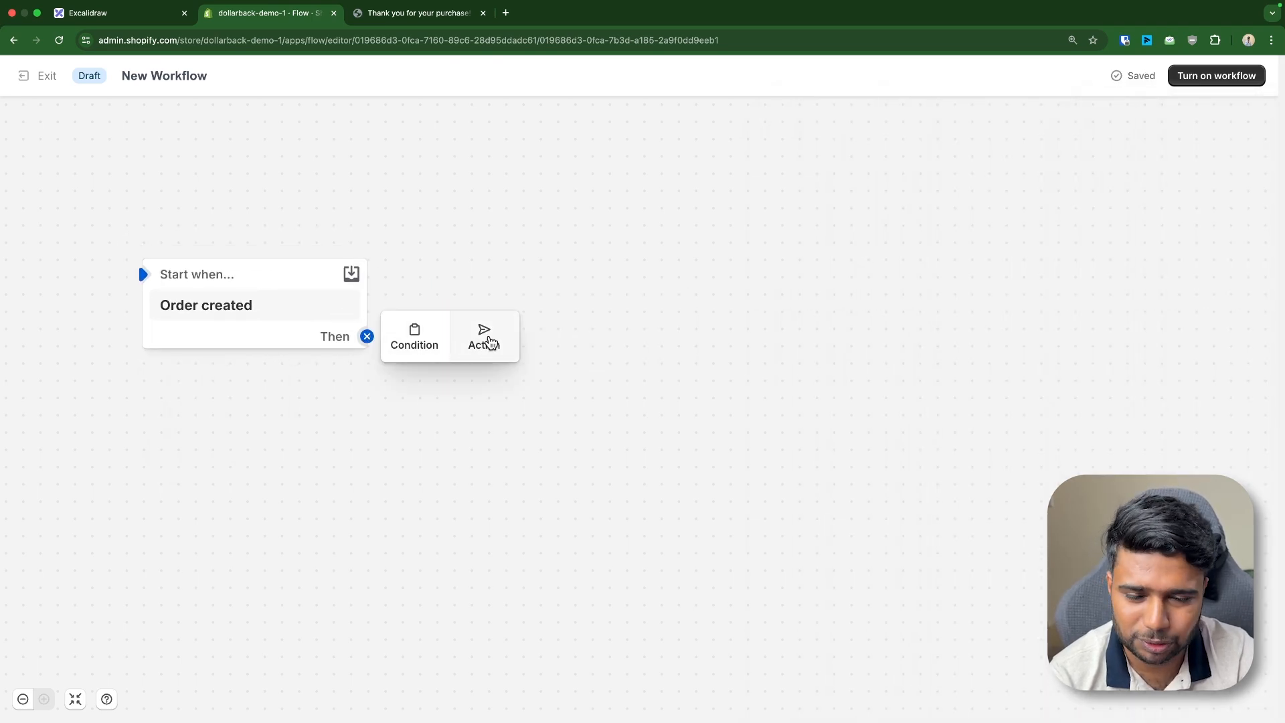
click(491, 342)
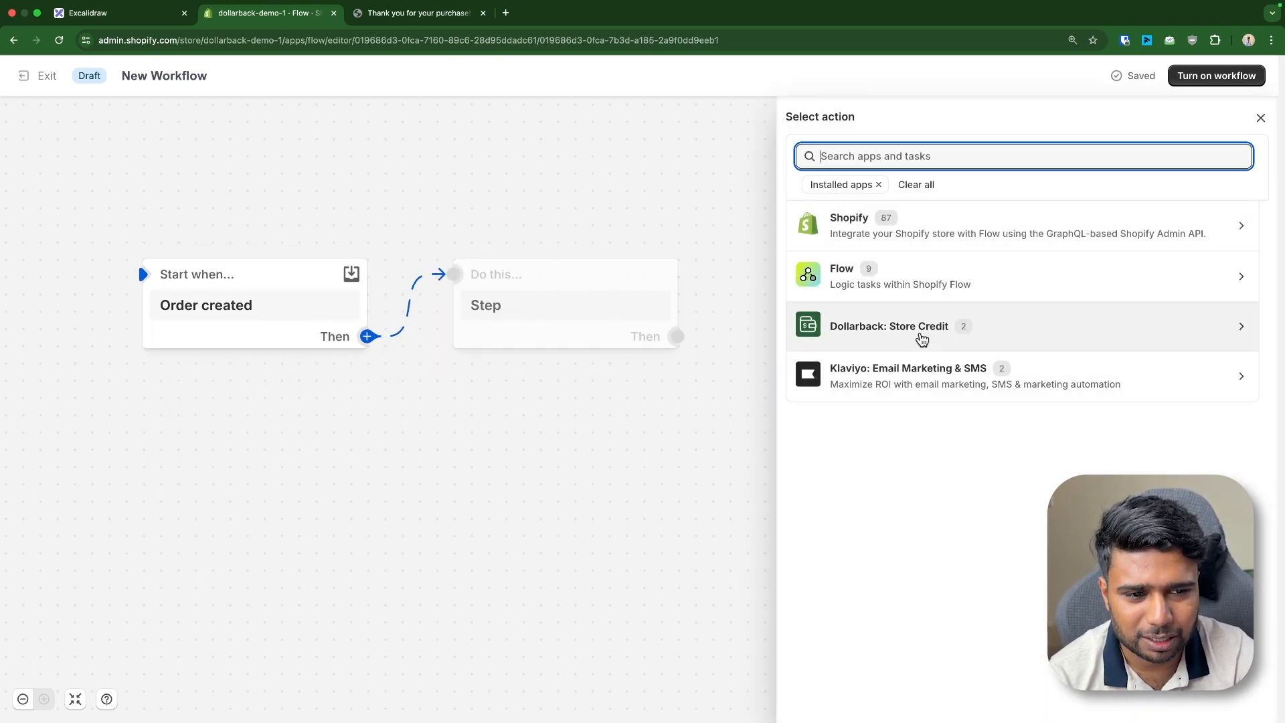
click(922, 340)
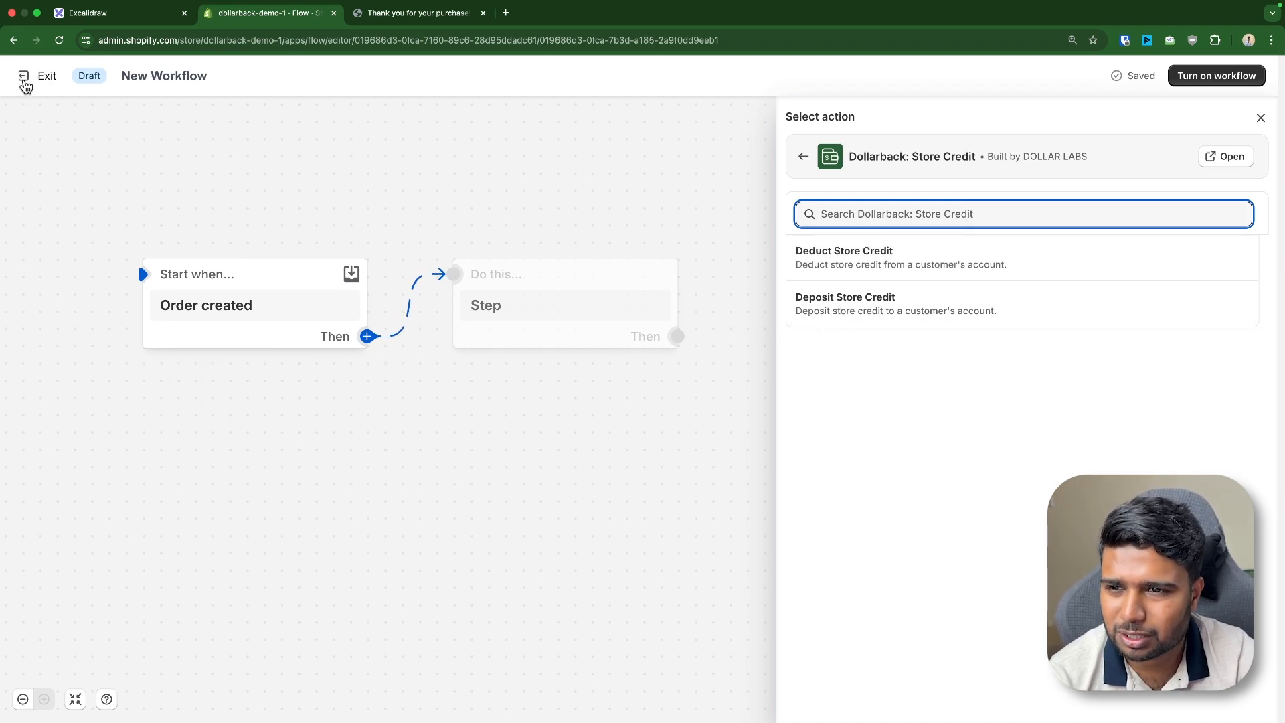
Exit the editor, permanently delete the Order created test draft, and begin a fresh workflow
click(26, 78)
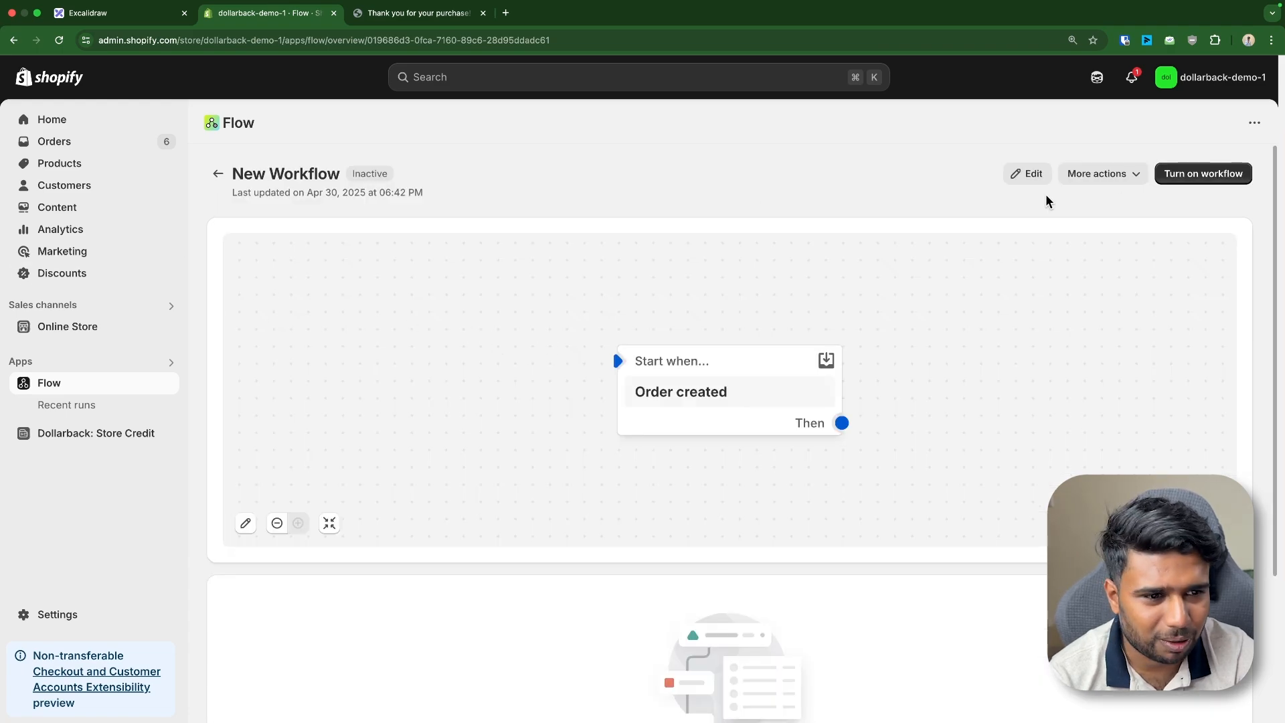
click(1111, 176)
click(1099, 291)
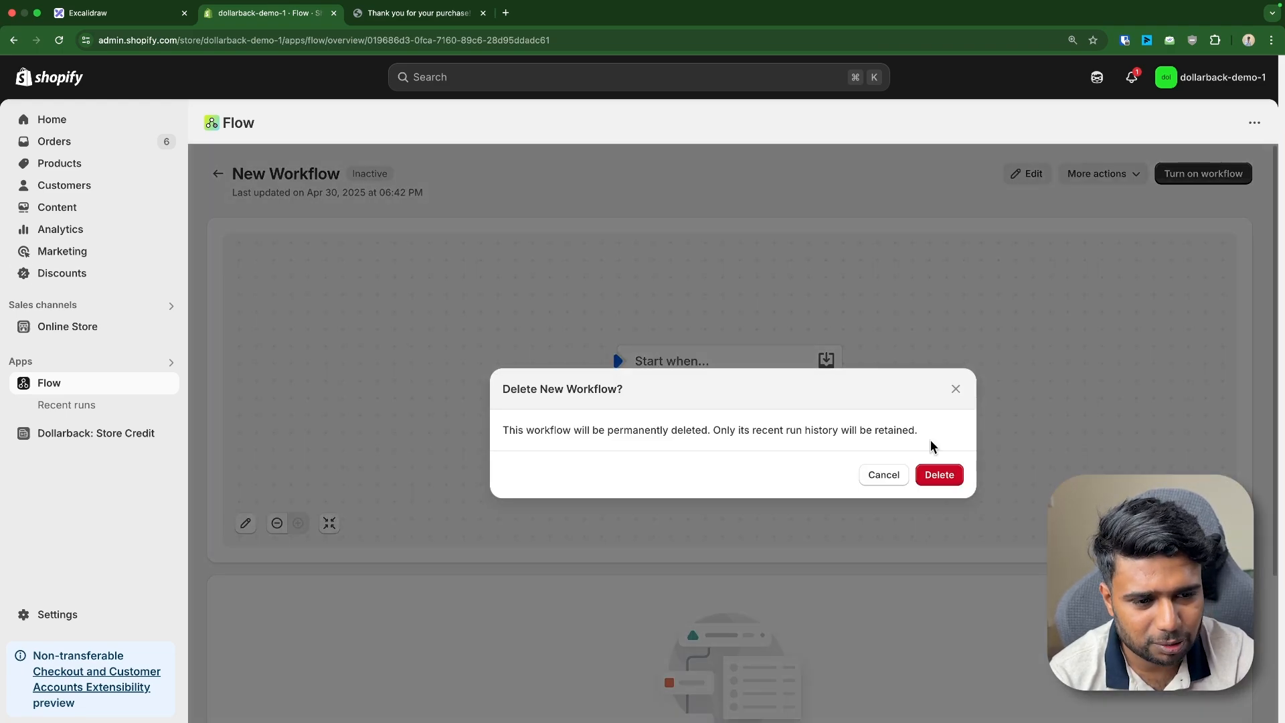
click(931, 476)
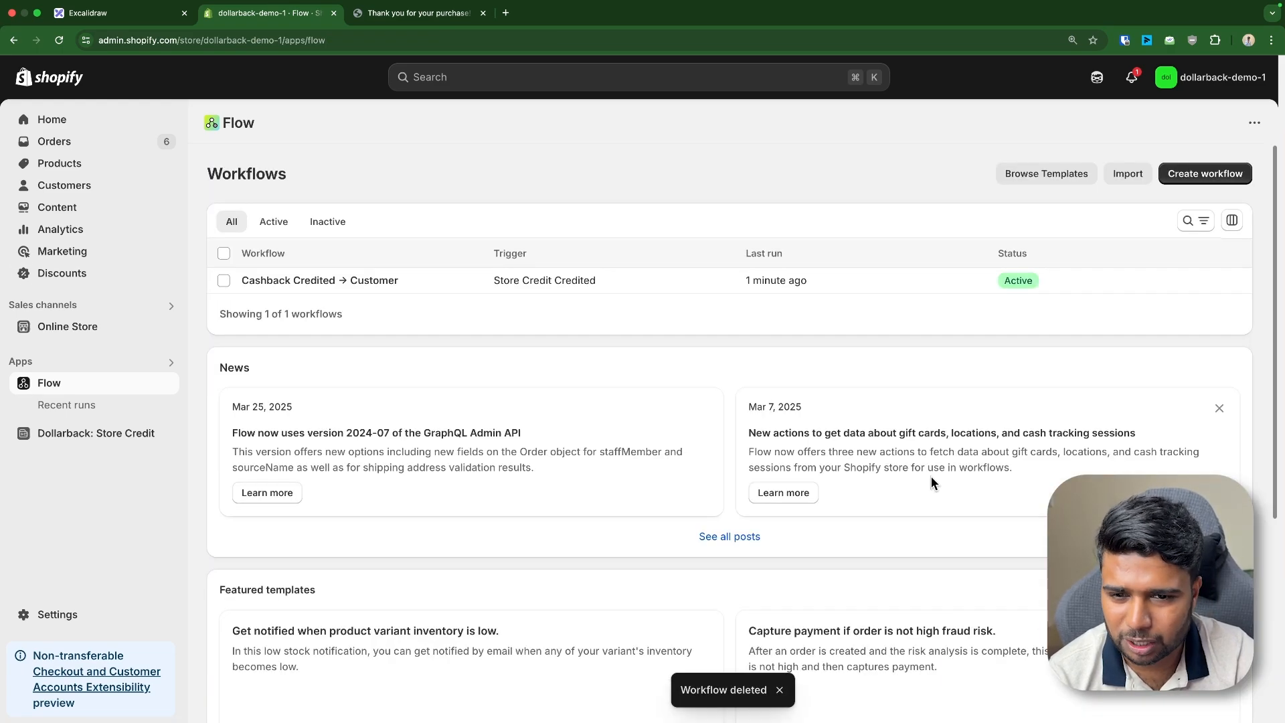
click(1204, 179)
Set the draft's trigger to Shopify's Order created event
click(594, 525)
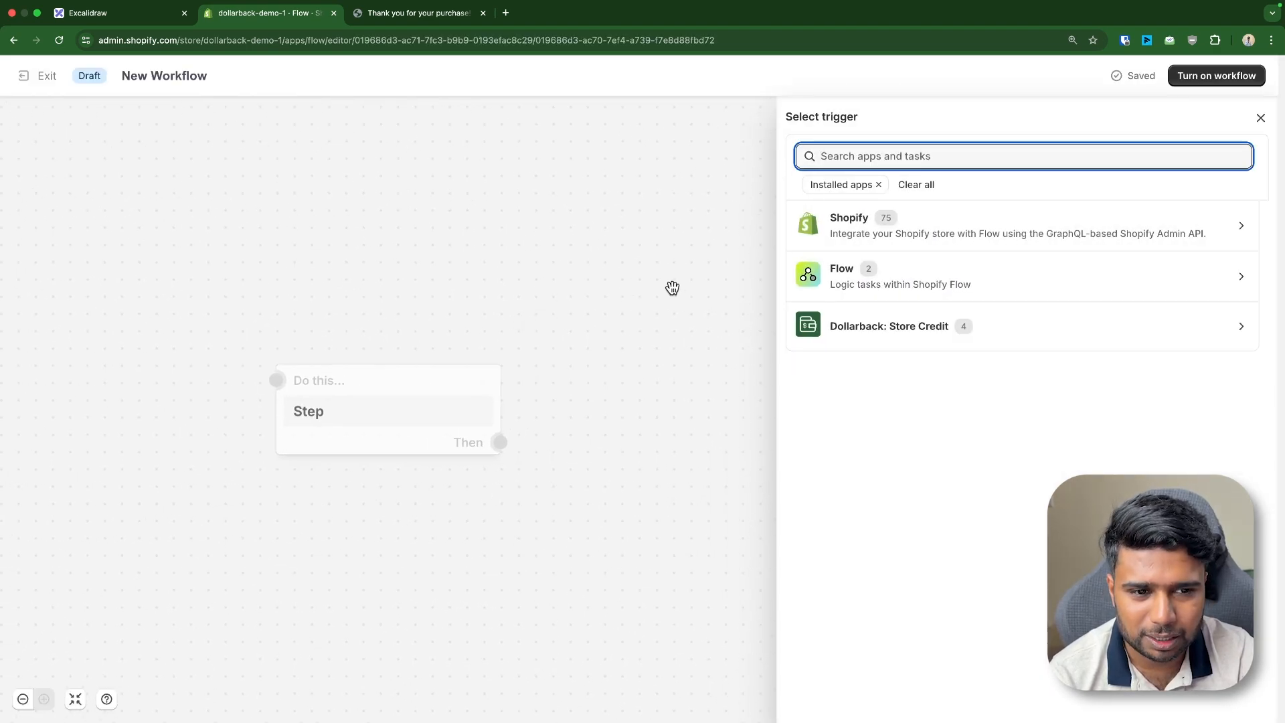
click(873, 219)
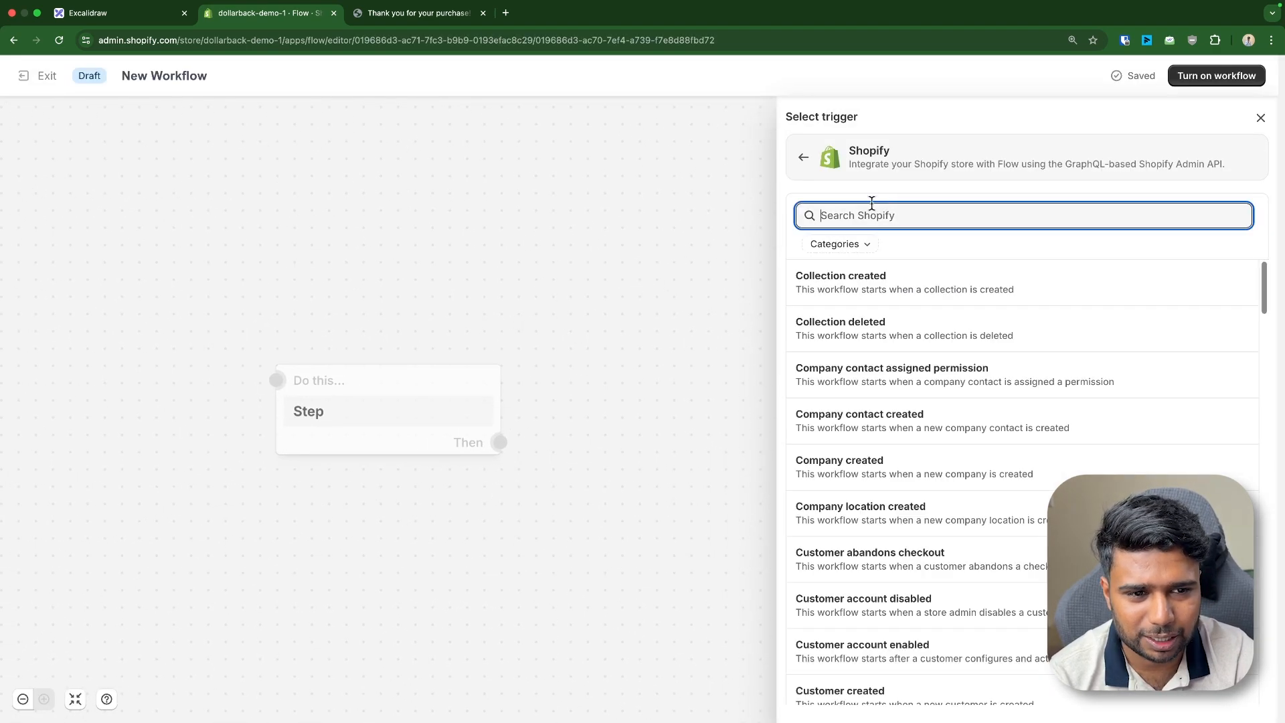
text(admin)
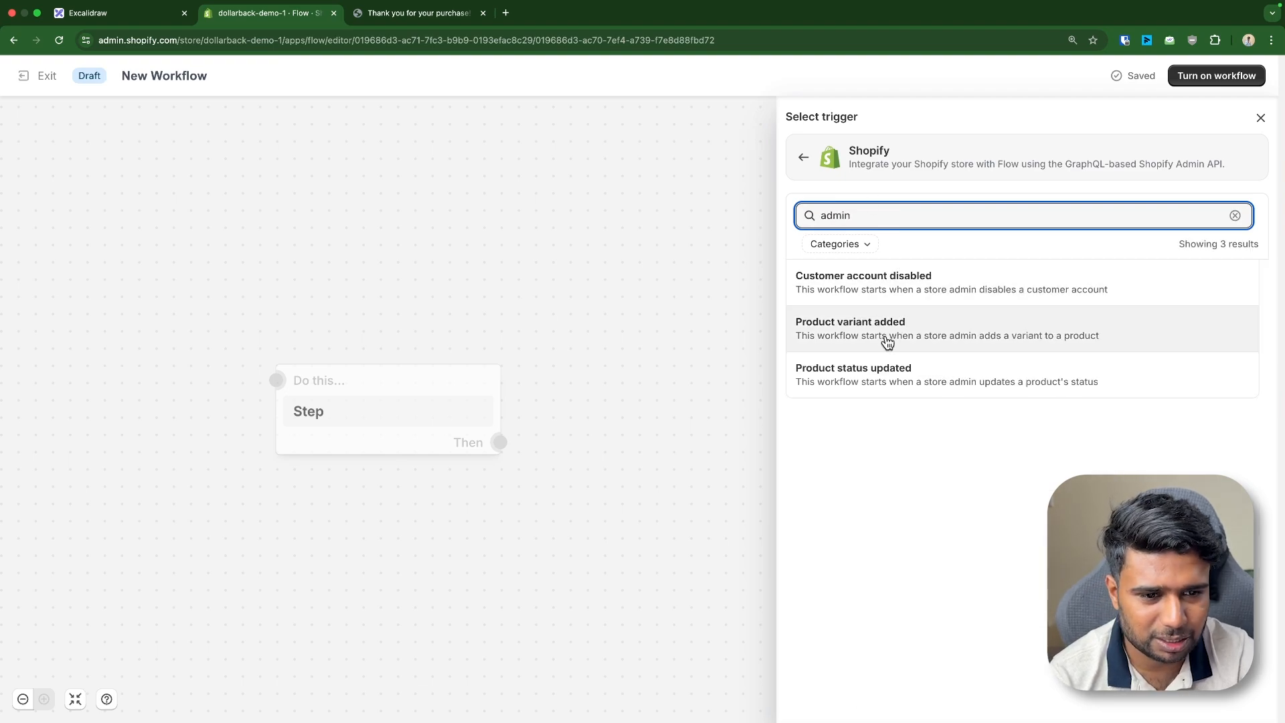
key(BackSpace)
key(BackSpace)
key(BackSpace)
key(BackSpace)
key(BackSpace)
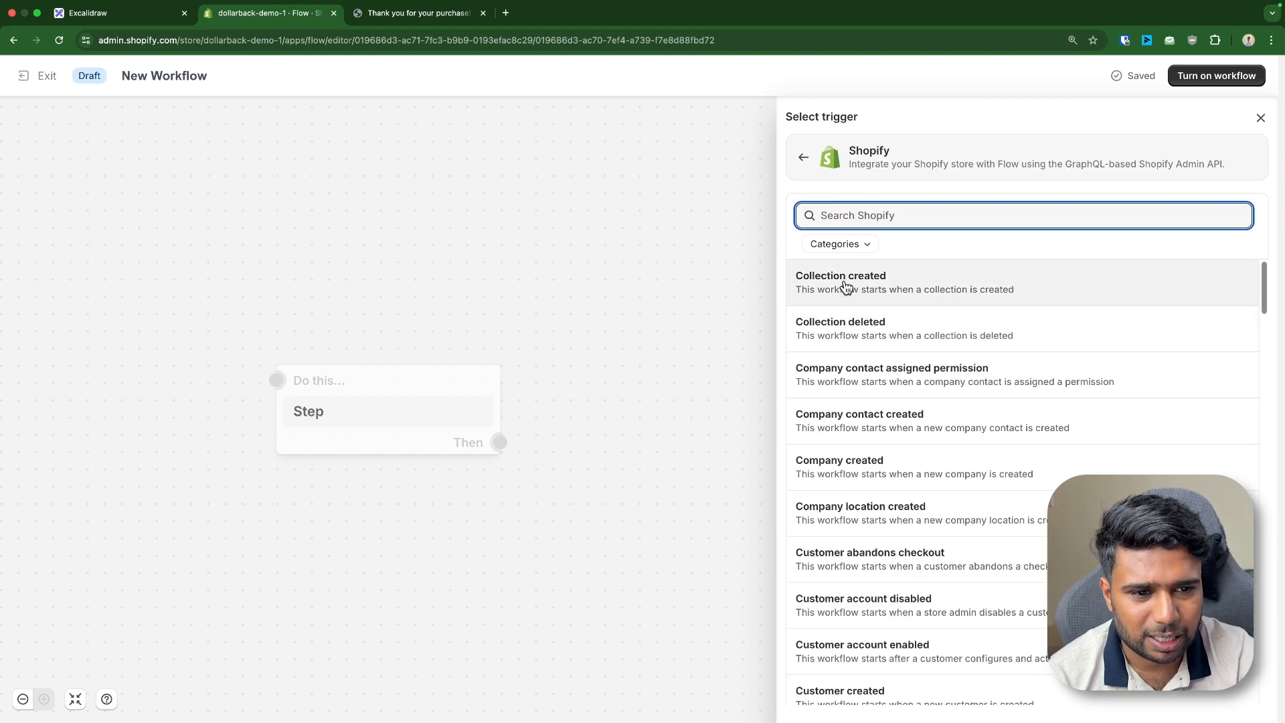
text(order)
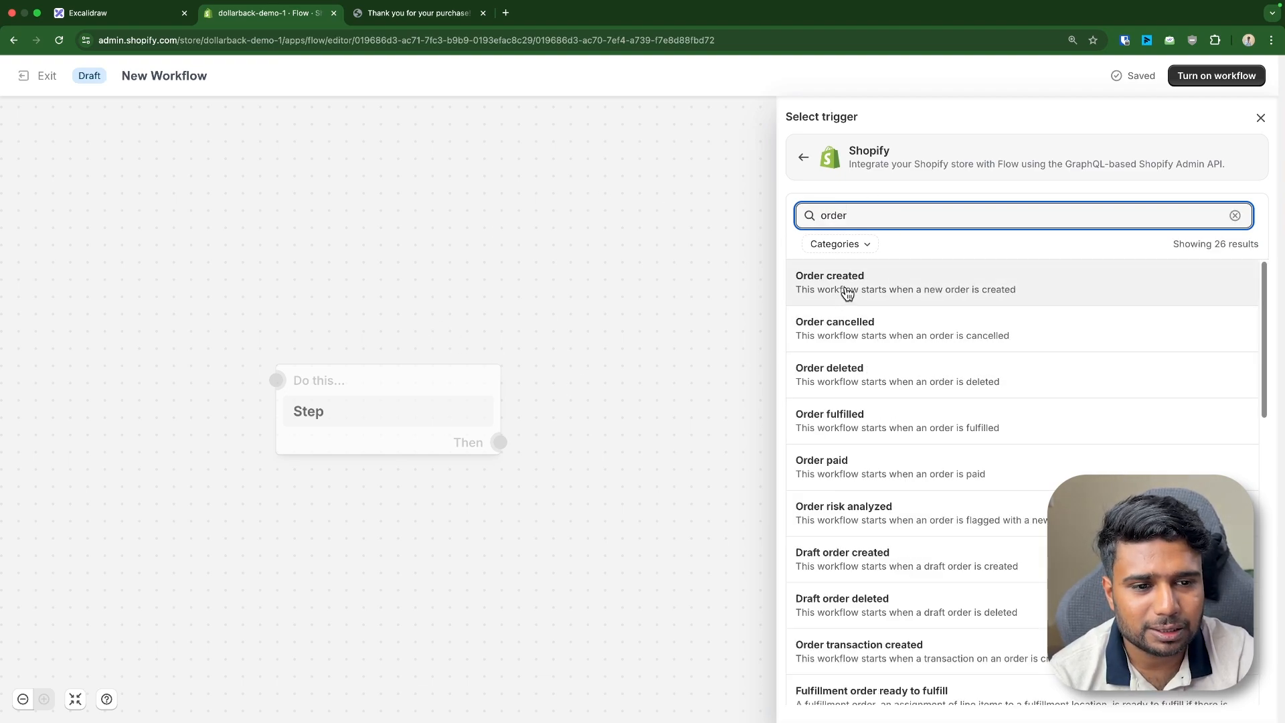
click(847, 293)
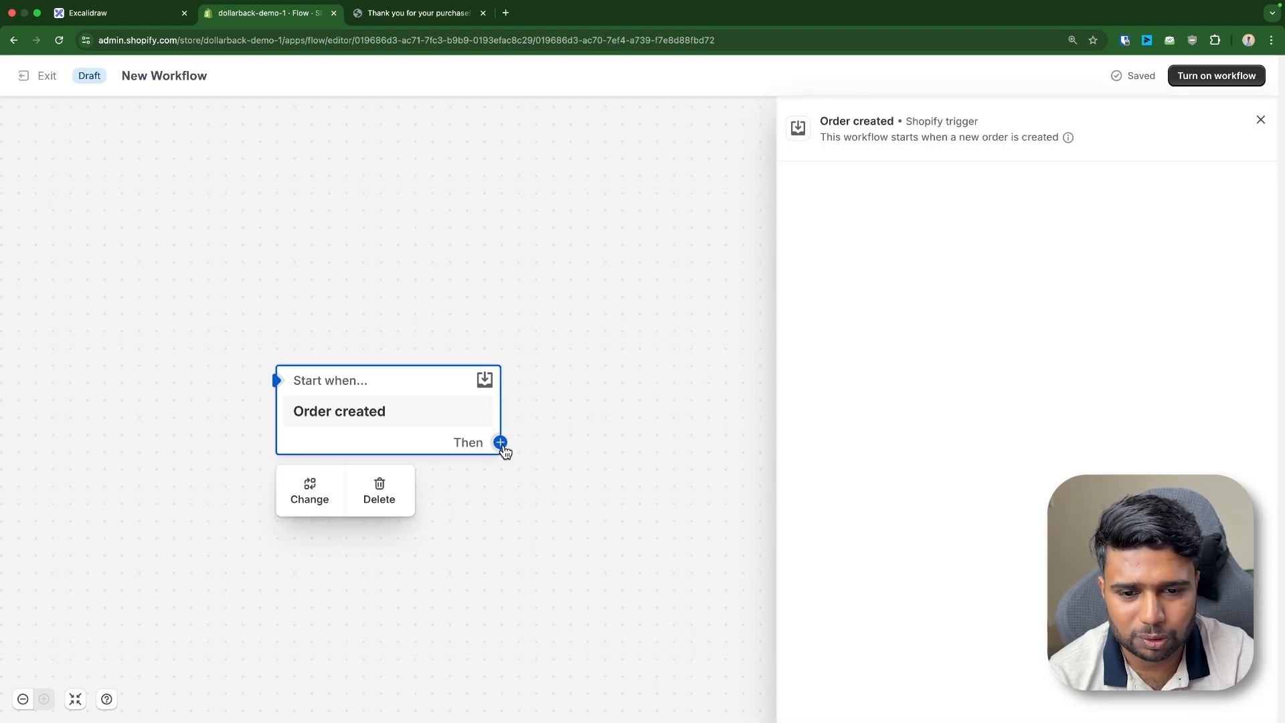
Add a Send Admin API request action using the storeCreditAccountDebit mutation
click(501, 442)
click(606, 447)
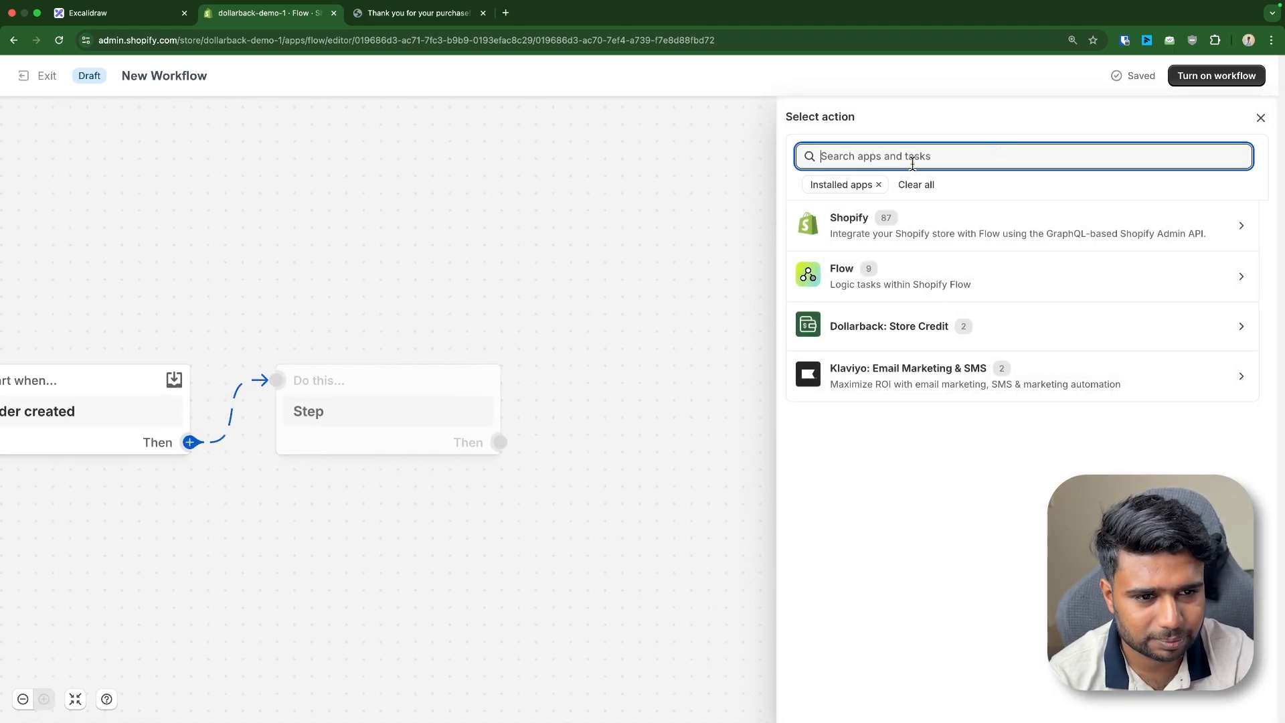
text(store credit)
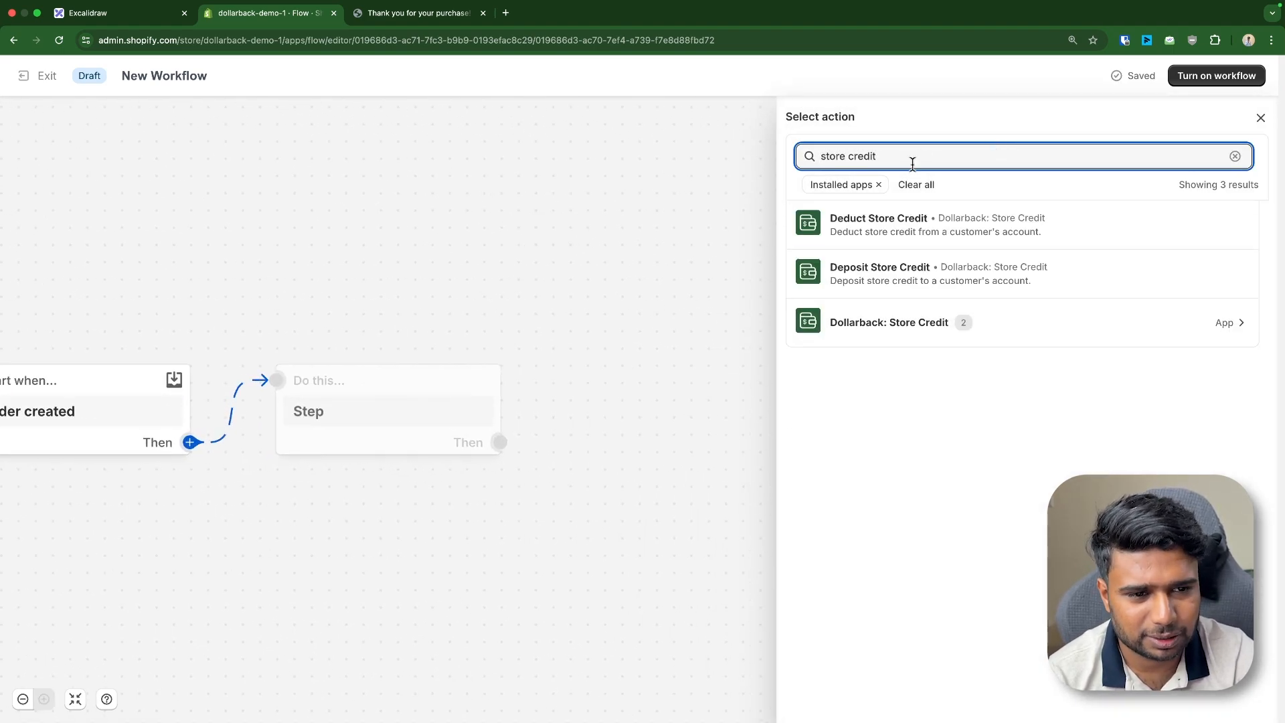
click(902, 240)
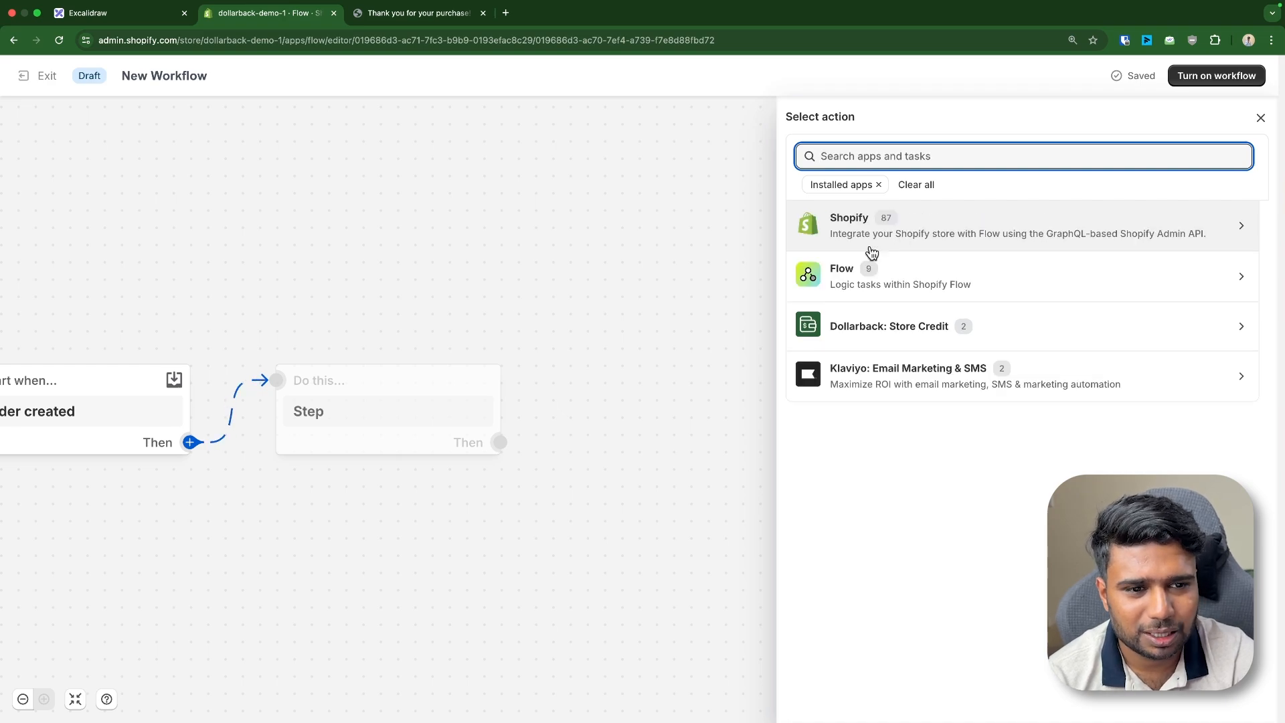
text(admin)
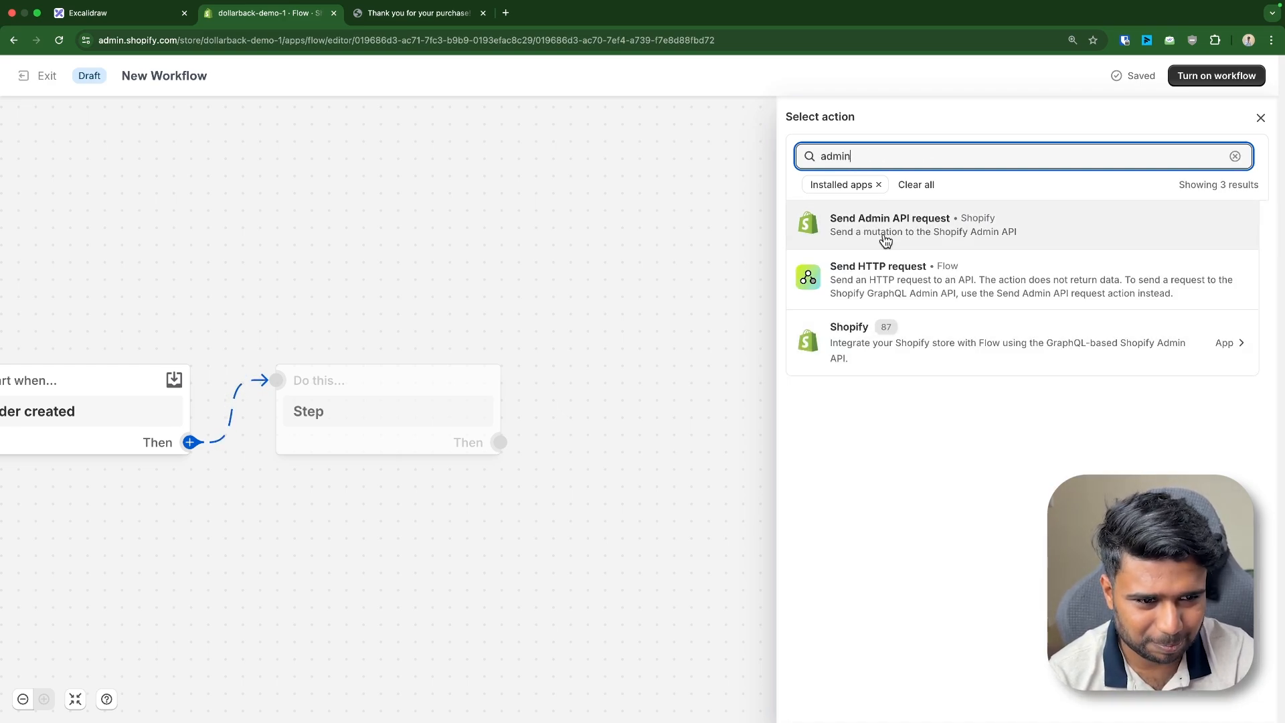
click(886, 231)
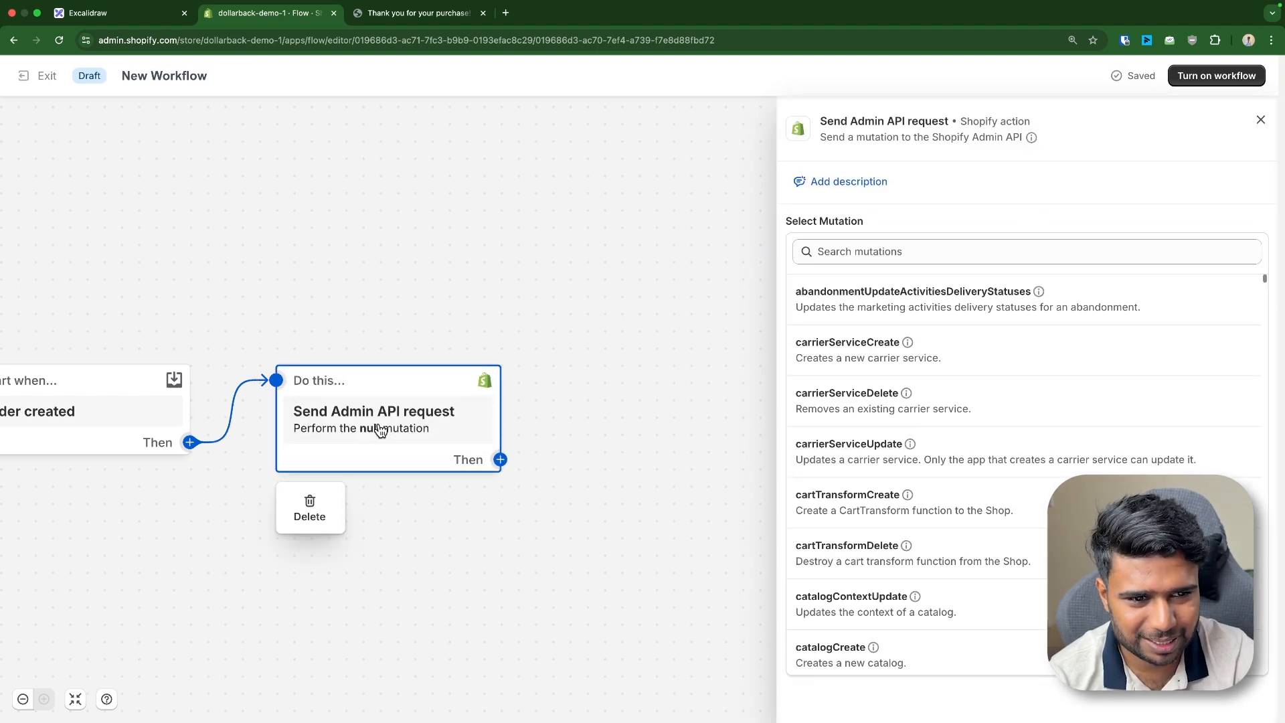
text(store)
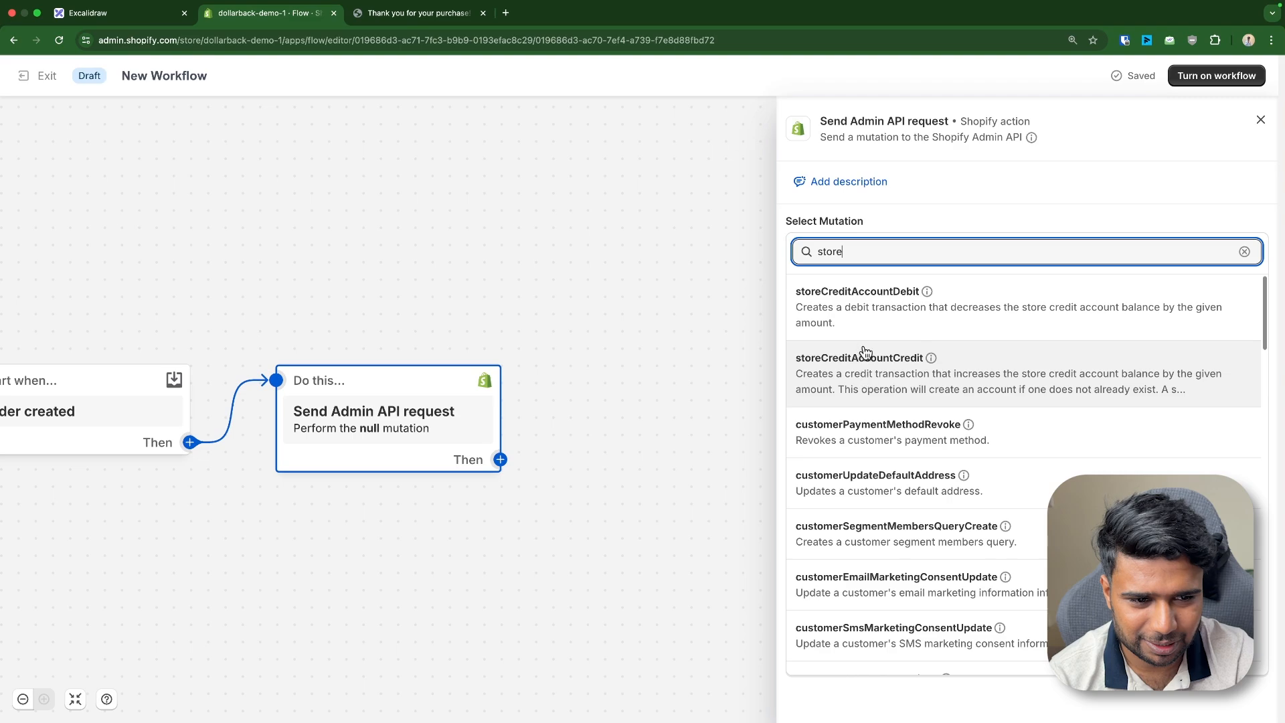
click(874, 315)
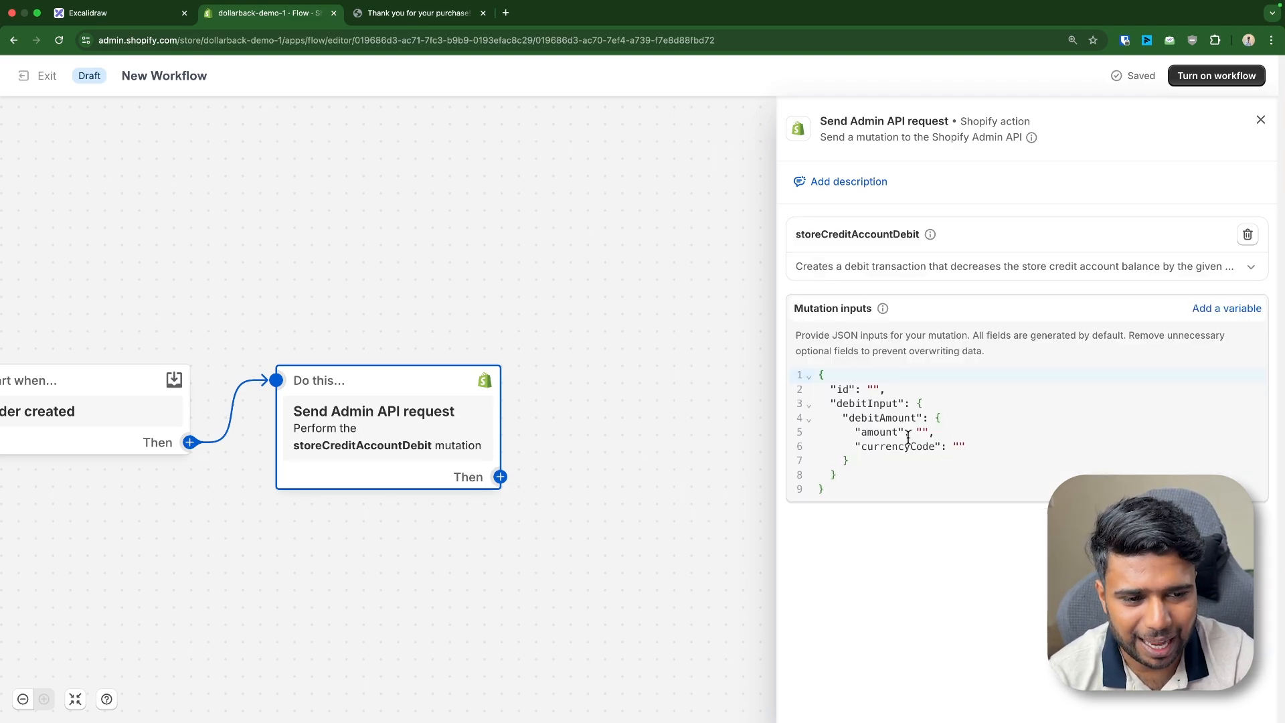
Inspect the mutation's still-empty JSON inputs, including the amount value
double_click(931, 433)
click(962, 456)
drag(241, 337, 411, 325)
drag(979, 476, 792, 370)
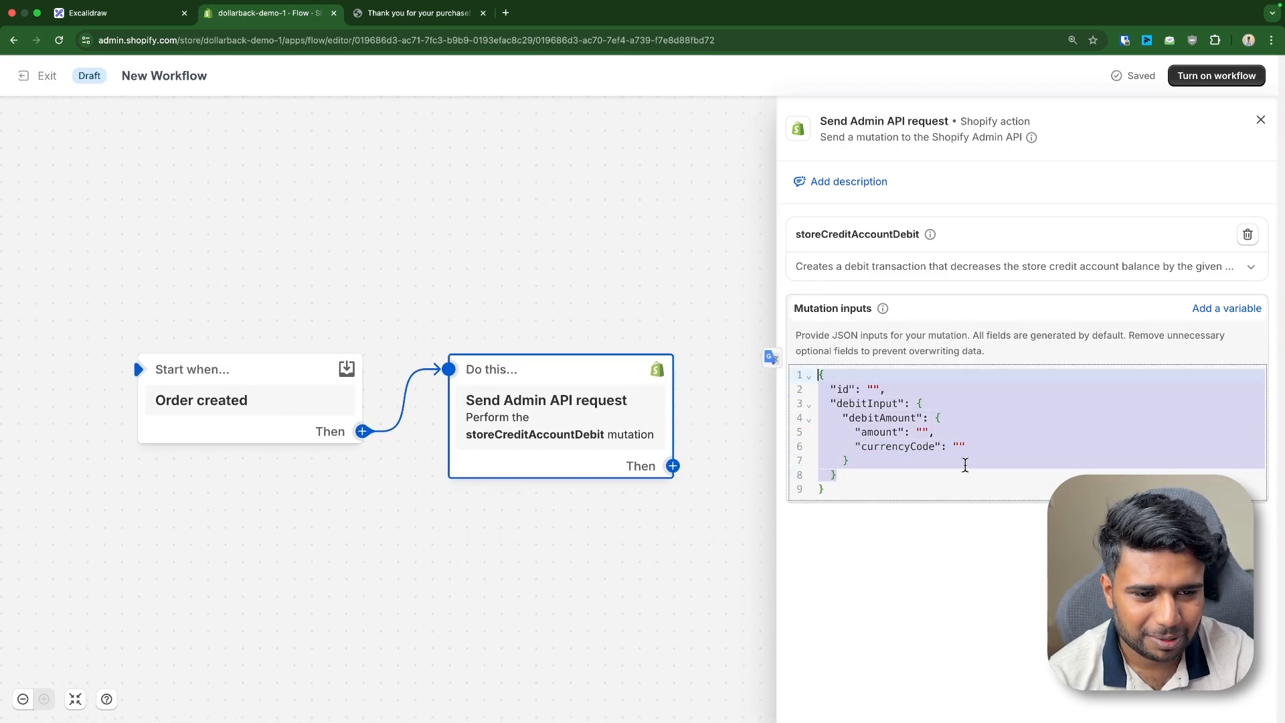
drag(837, 492, 767, 343)
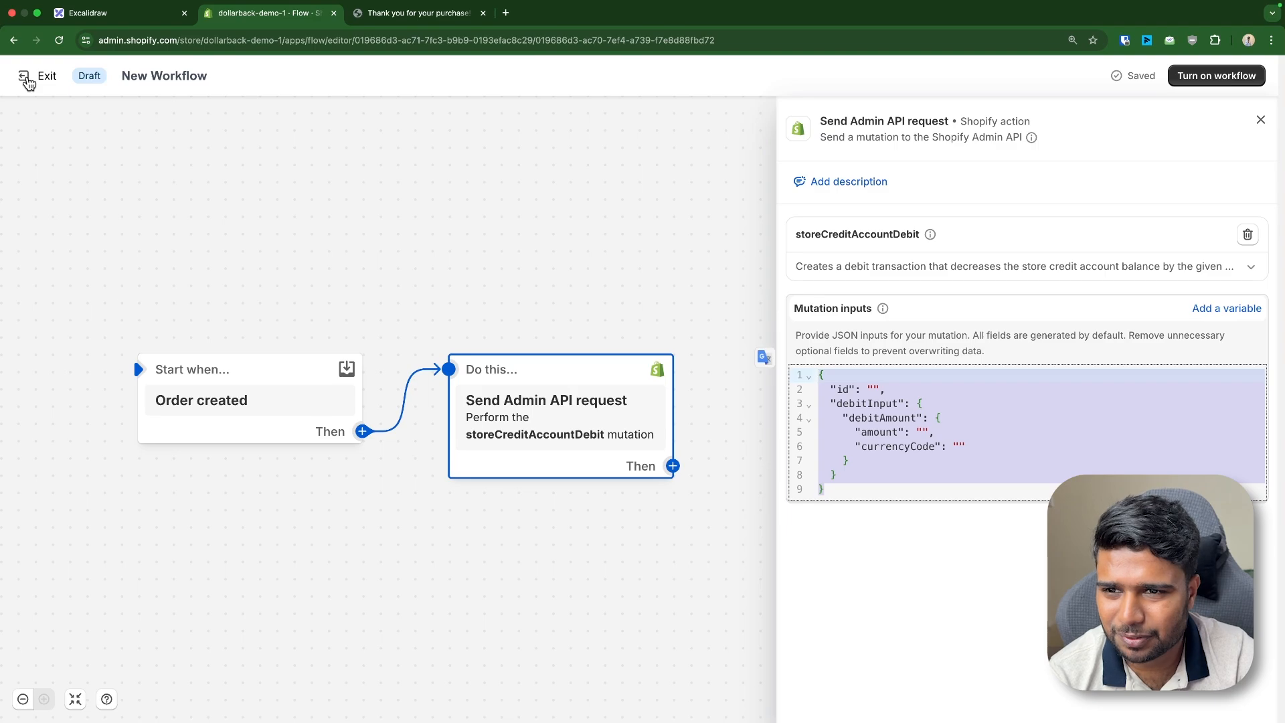
Delete the Admin API test draft, leaving Cashback Credited → Customer, and reset the page zoom
click(44, 77)
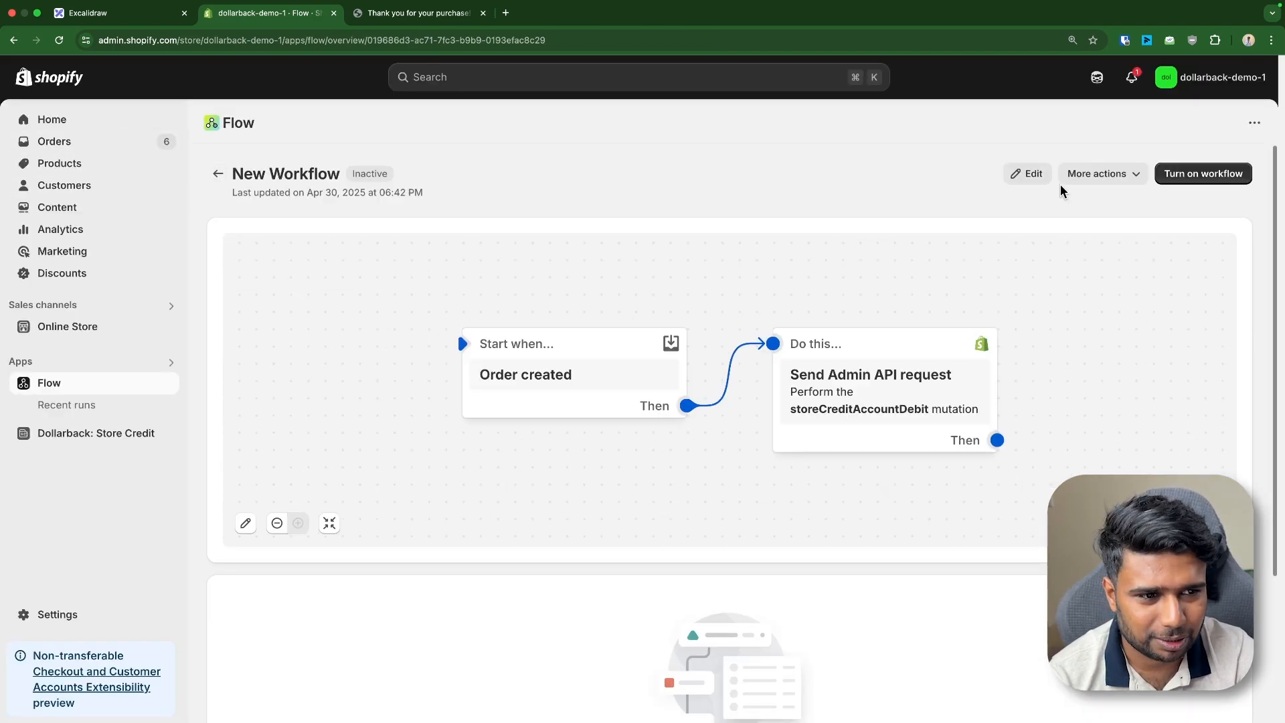
click(1078, 176)
click(1092, 288)
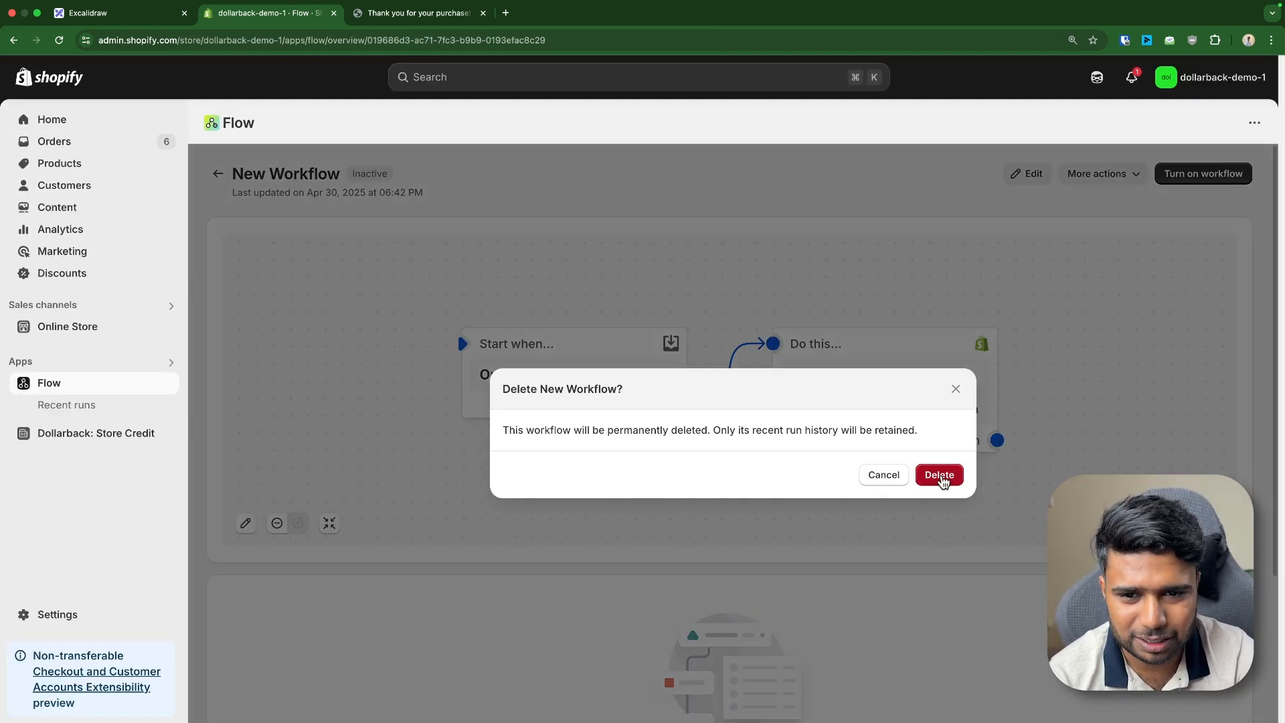
click(944, 476)
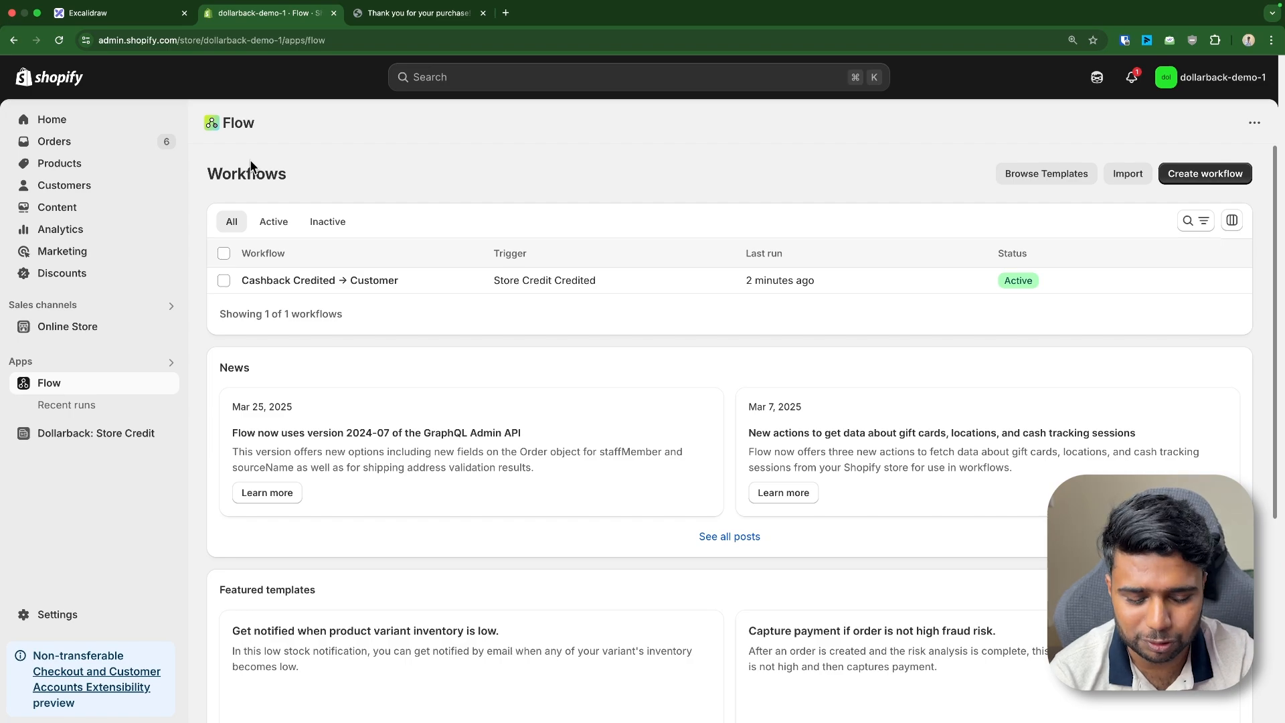
key(super+minus)
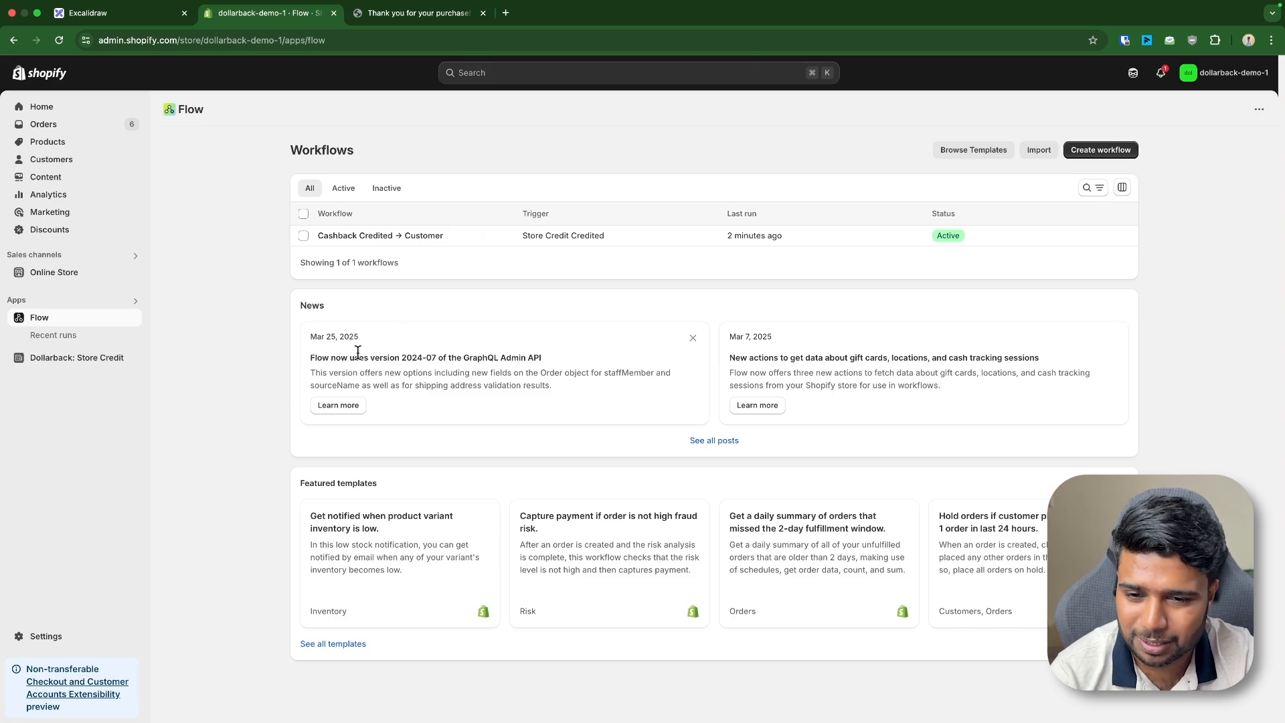
triple_click(331, 360)
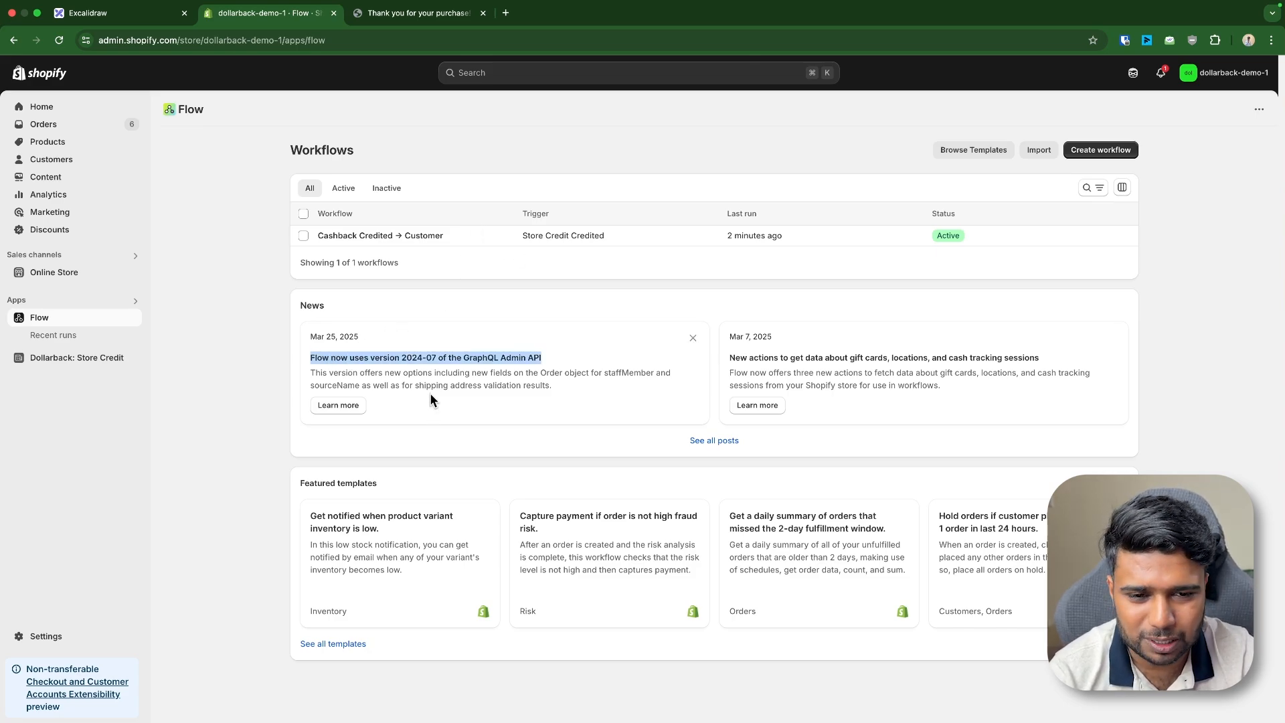